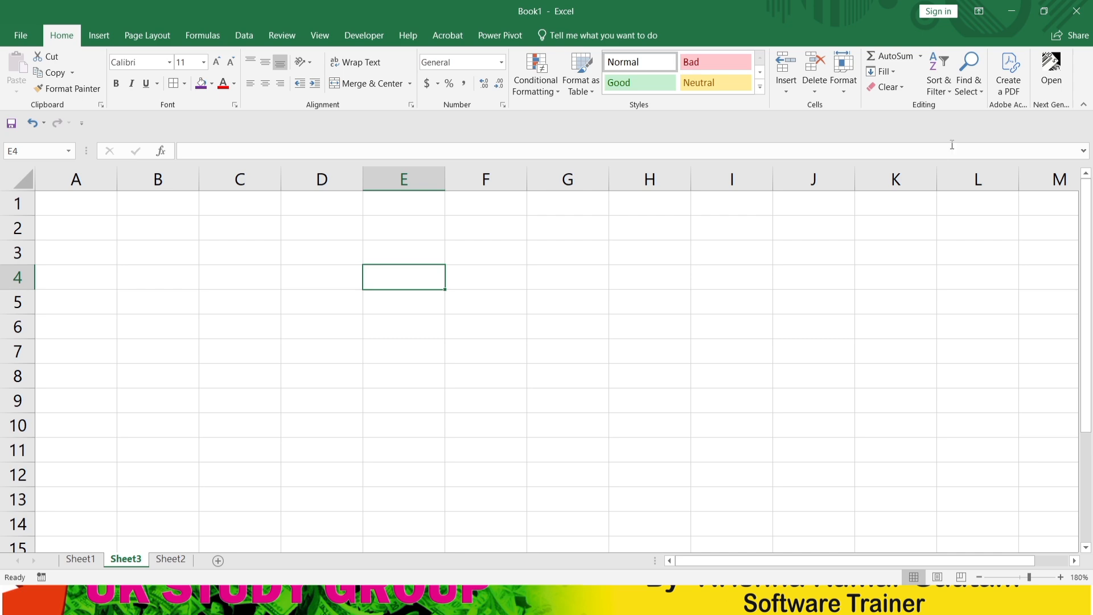
# Step: End the slide show and bring up the iVCam window over the Book1 workbook, moved clear of the sheet tabs
pyautogui.click(1012, 10)
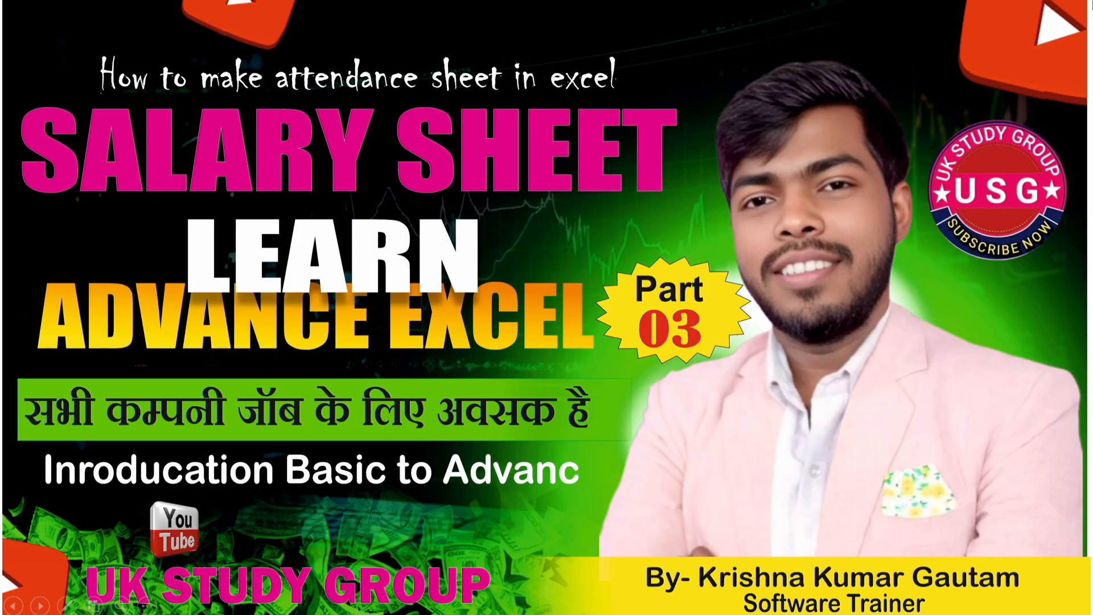
pyautogui.press('Escape')
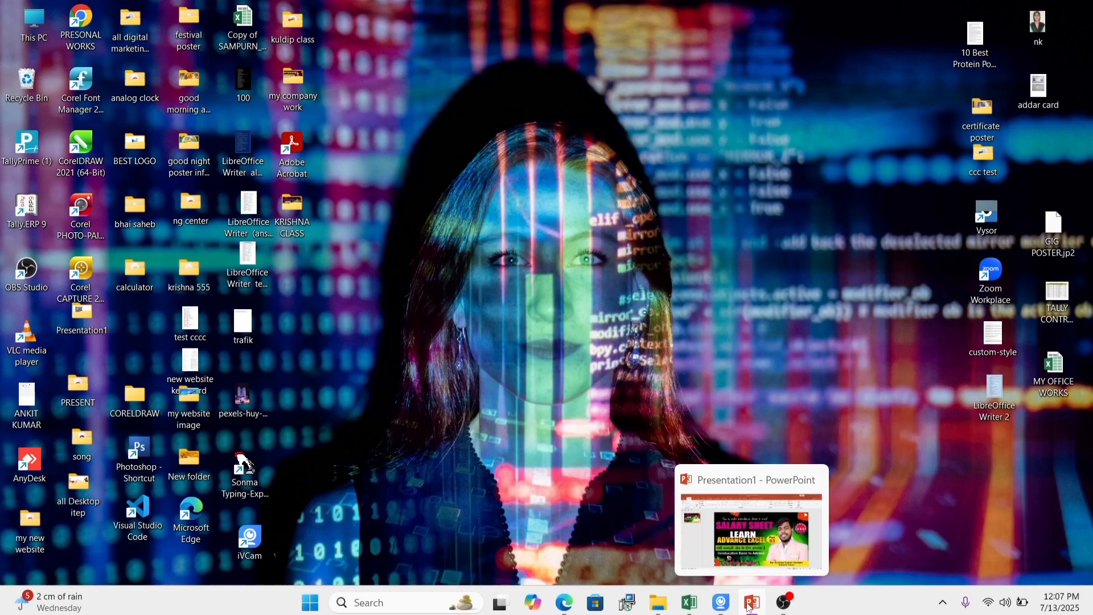
pyautogui.click(723, 607)
pyautogui.click(688, 602)
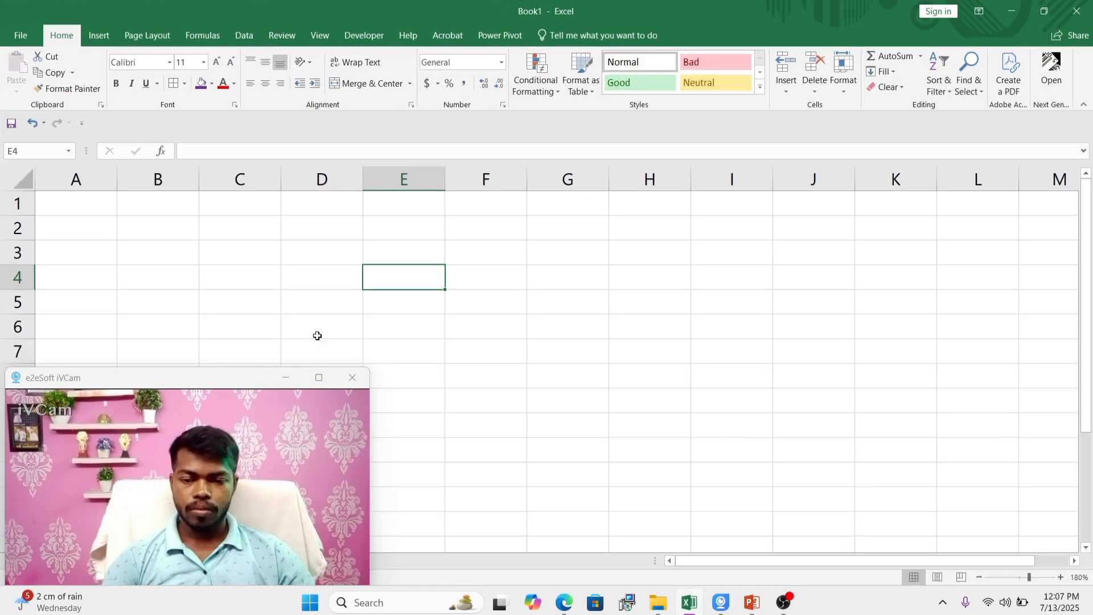
pyautogui.moveTo(225, 387); pyautogui.dragTo(984, 382)
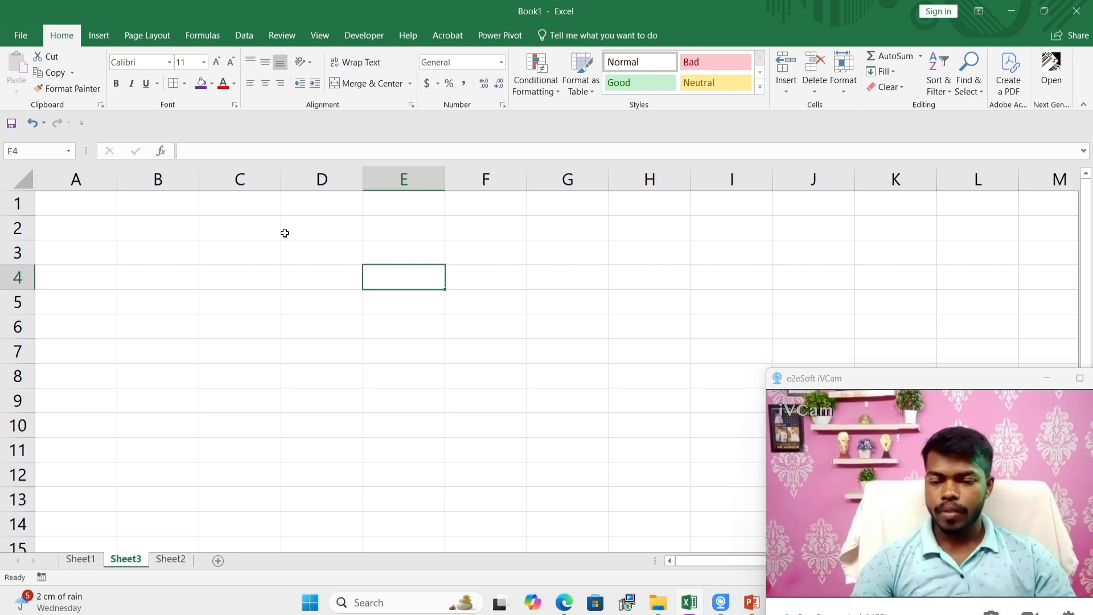
# Step: Copy the employee information table in A1:D14 from Sheet1
pyautogui.click(215, 273)
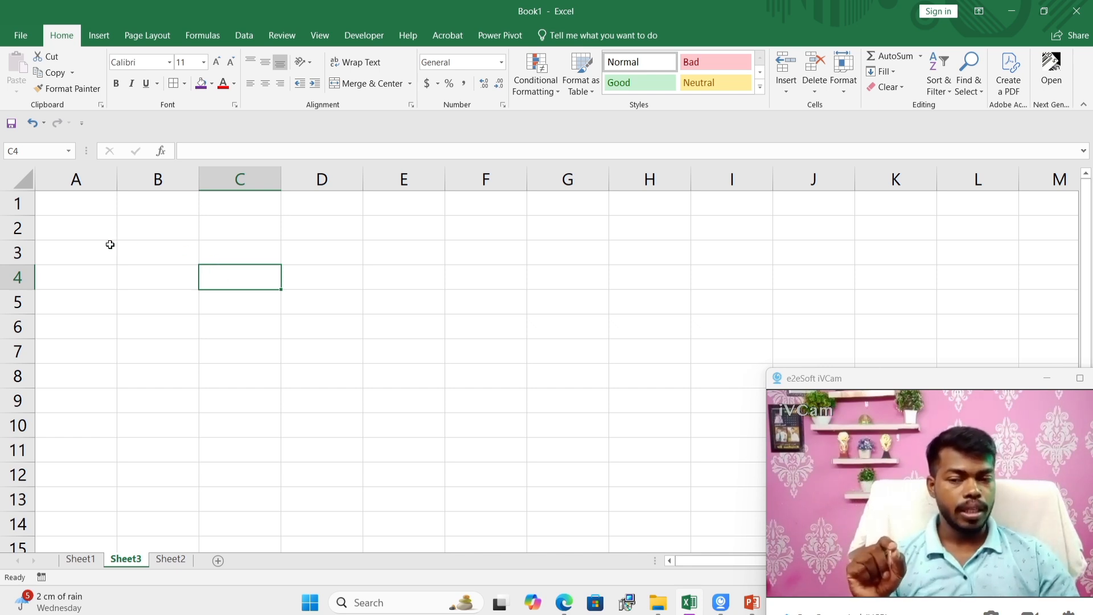
pyautogui.click(90, 230)
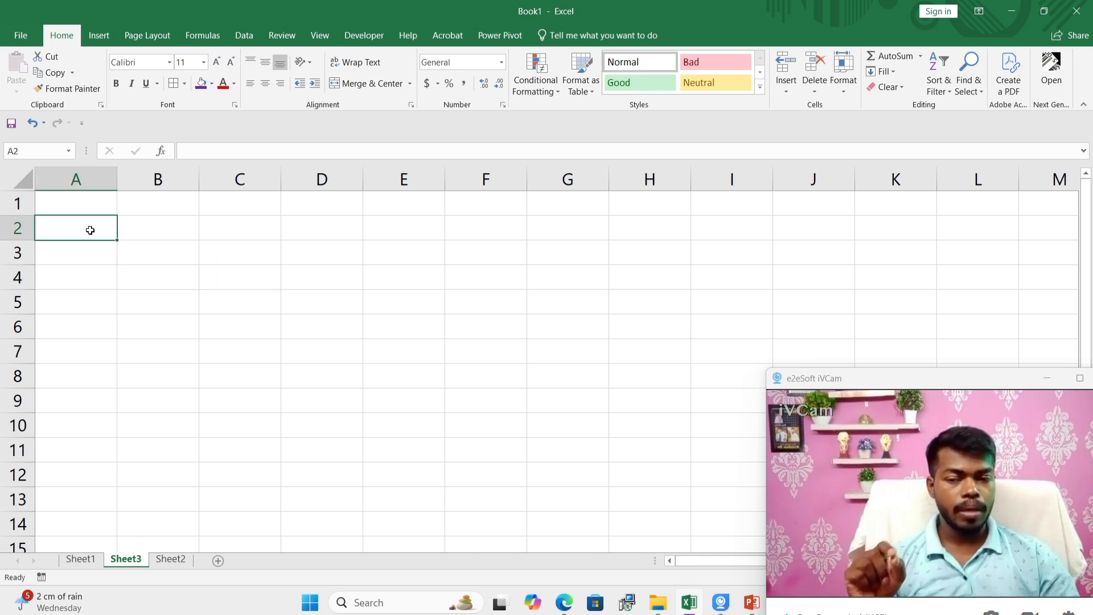
pyautogui.click(80, 559)
pyautogui.click(93, 227)
pyautogui.moveTo(93, 227); pyautogui.dragTo(110, 490)
pyautogui.hotkey('ctrl', 'c')
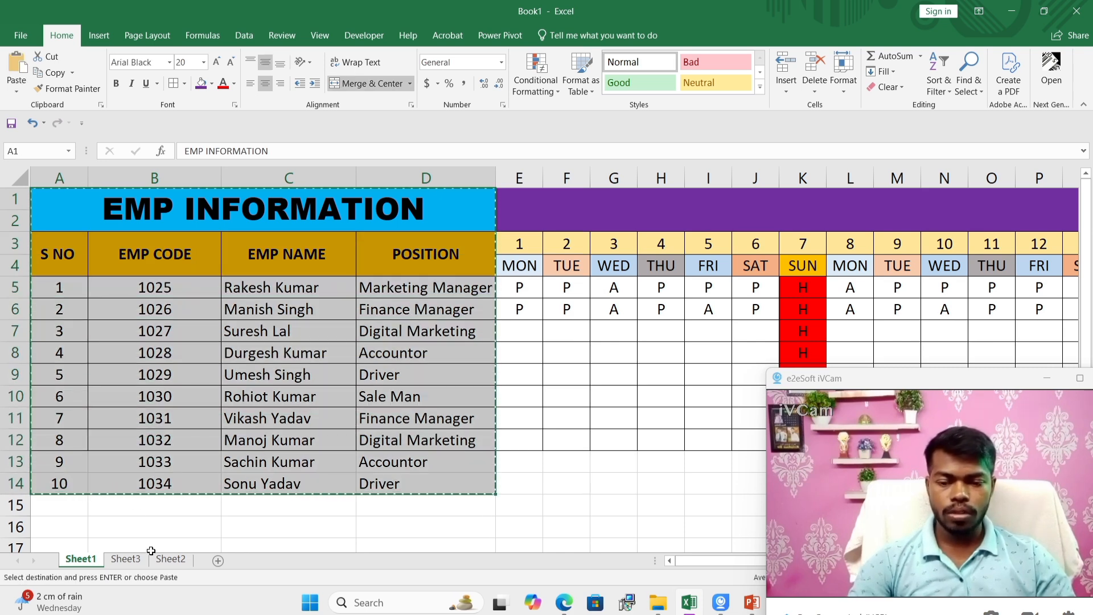
# Step: Paste the copied employee table into Sheet3 starting at cell A1
pyautogui.click(170, 558)
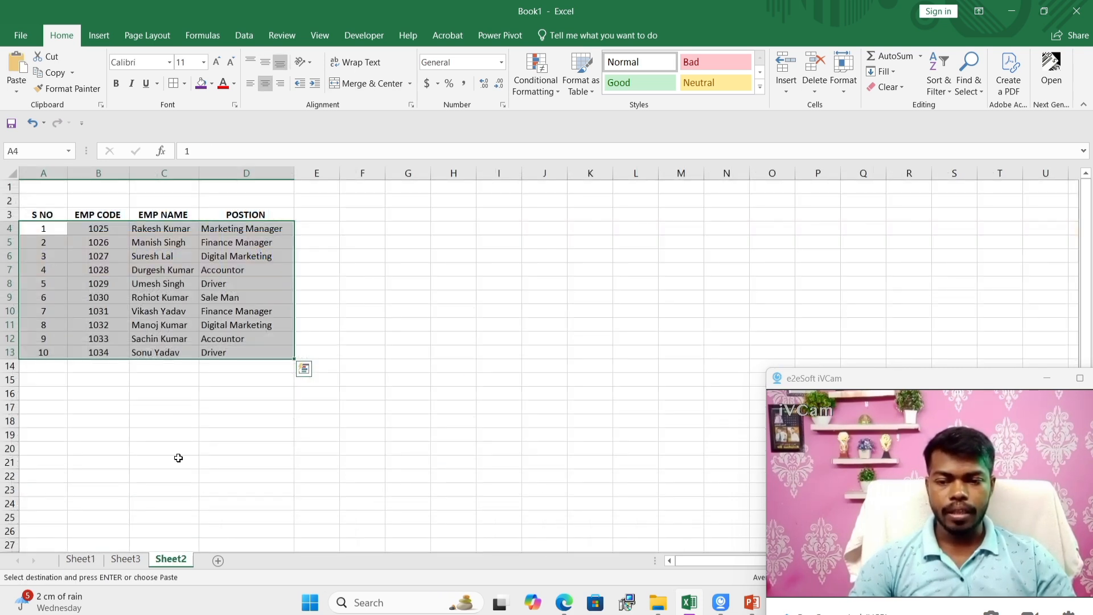
pyautogui.click(127, 560)
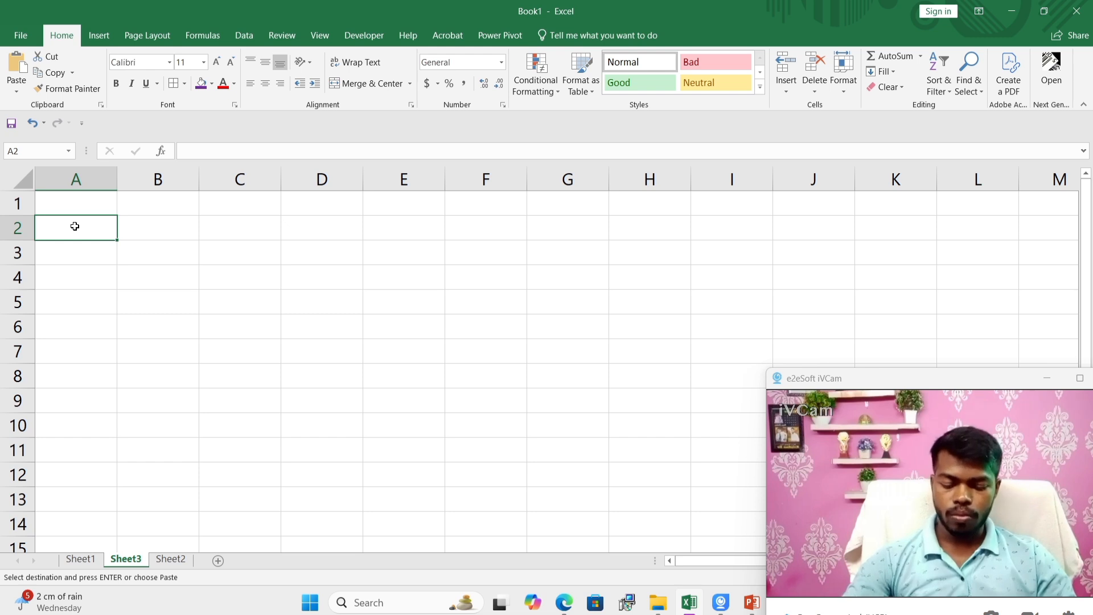
pyautogui.click(71, 212)
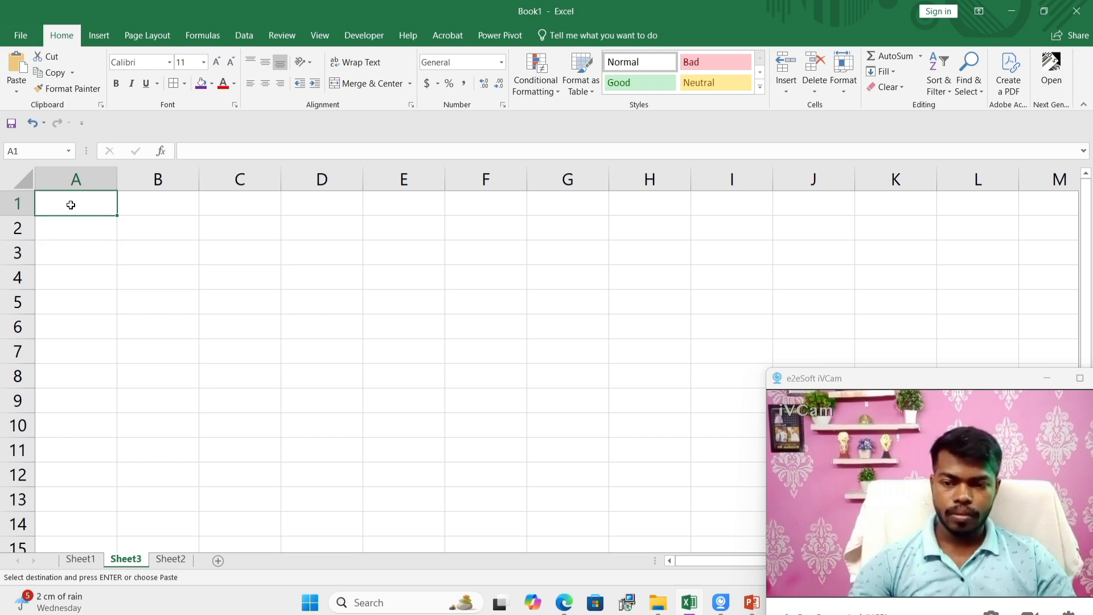
pyautogui.hotkey('ctrl', 'v')
pyautogui.click(493, 282)
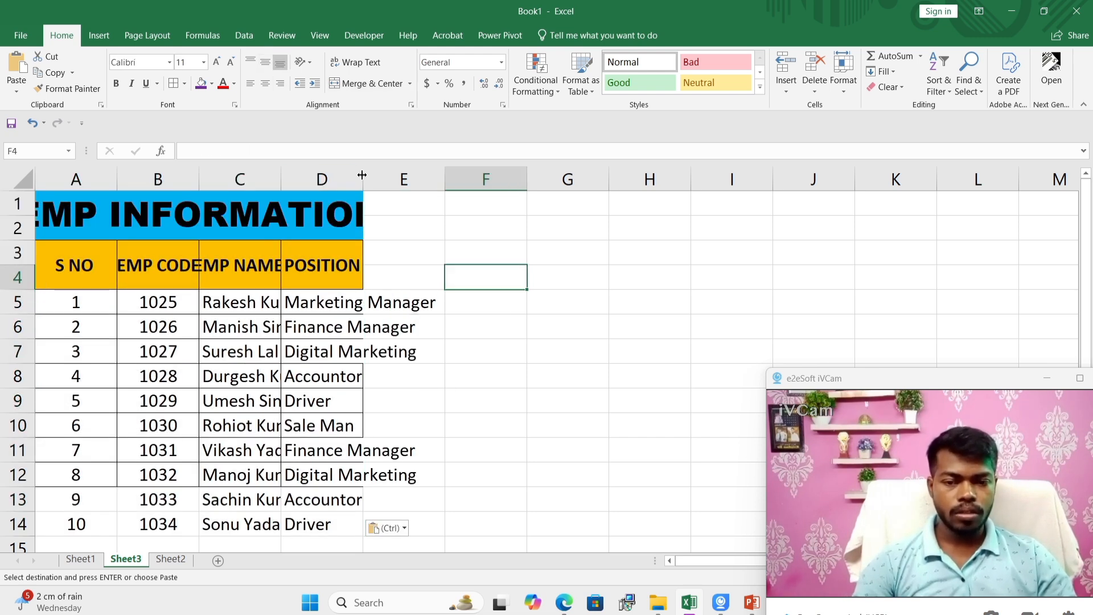
# Step: Widen columns A to D on Sheet3 so the headings, employee names and positions fit
pyautogui.moveTo(364, 170); pyautogui.dragTo(441, 173)
pyautogui.moveTo(285, 174); pyautogui.dragTo(329, 174)
pyautogui.moveTo(200, 174); pyautogui.dragTo(244, 208)
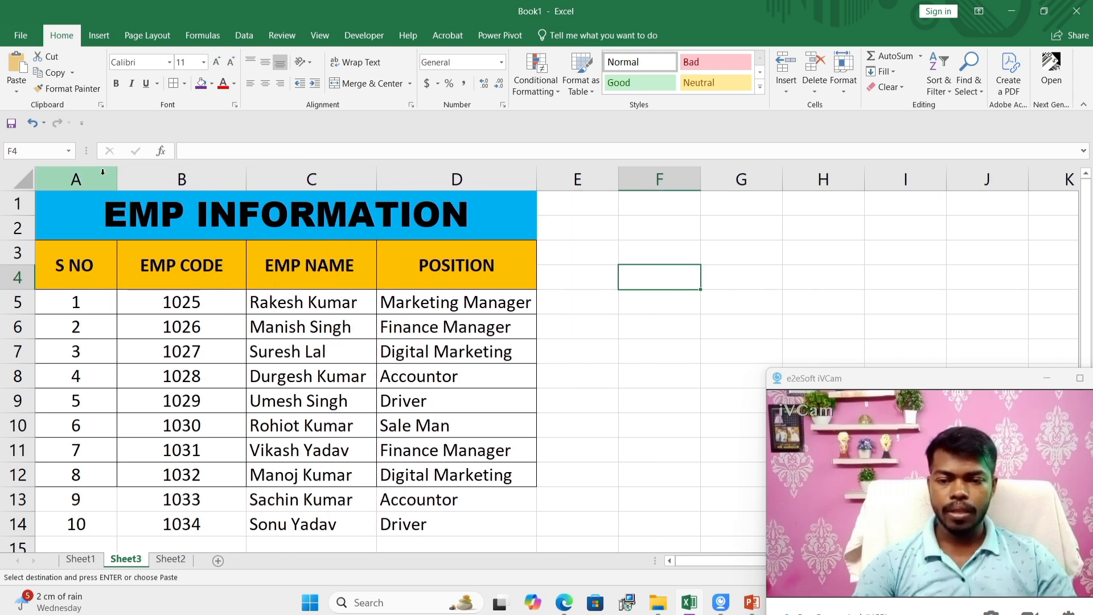
pyautogui.moveTo(118, 174); pyautogui.dragTo(126, 173)
pyautogui.click(490, 302)
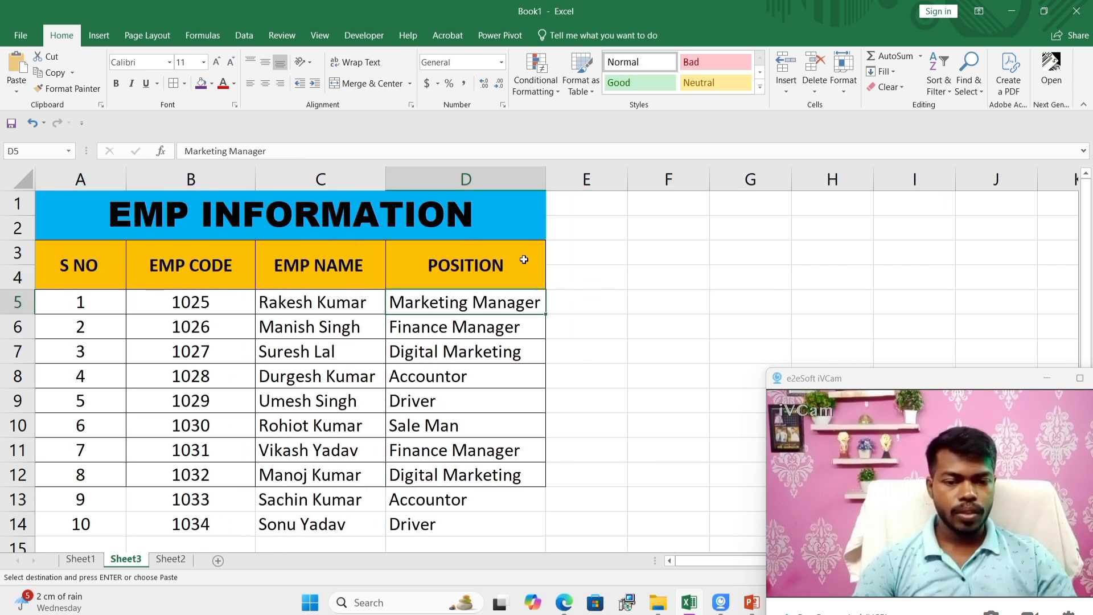
pyautogui.click(522, 258)
pyautogui.click(568, 258)
pyautogui.click(569, 322)
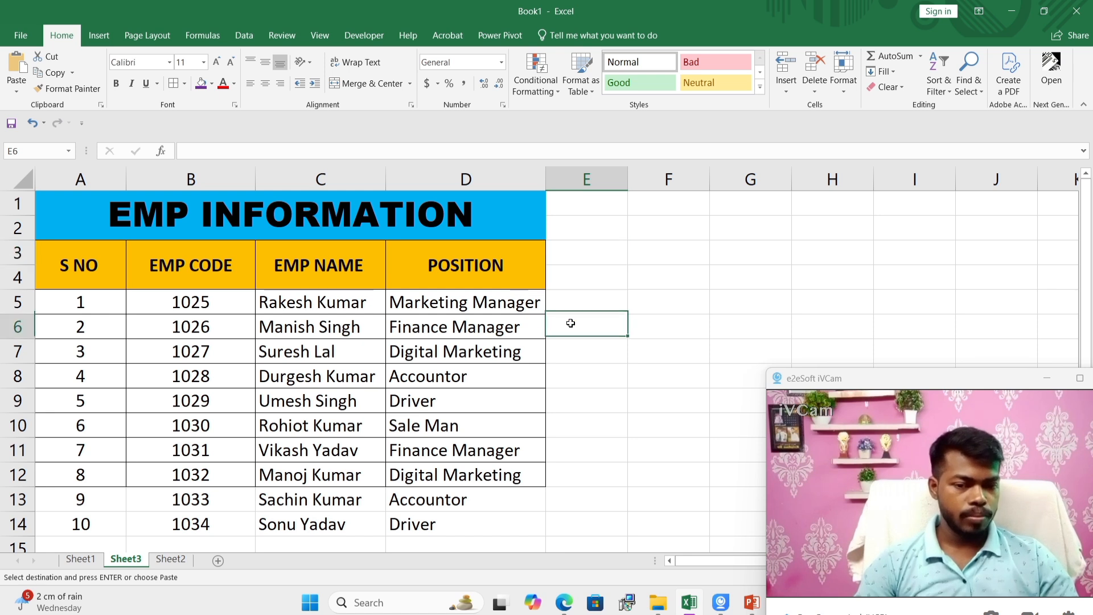
pyautogui.click(450, 497)
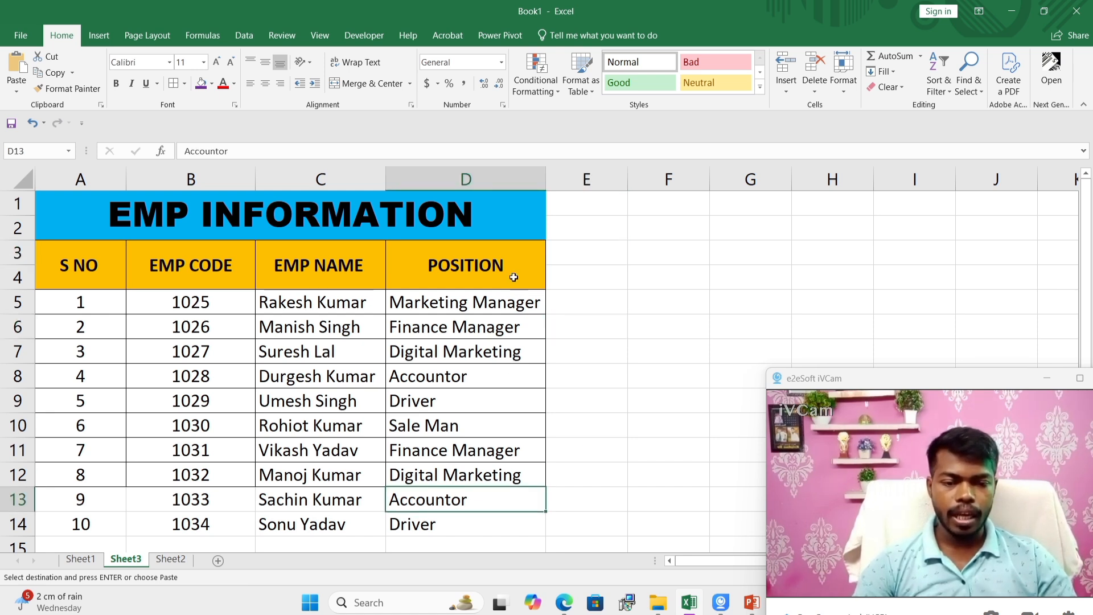
pyautogui.click(577, 253)
pyautogui.click(583, 296)
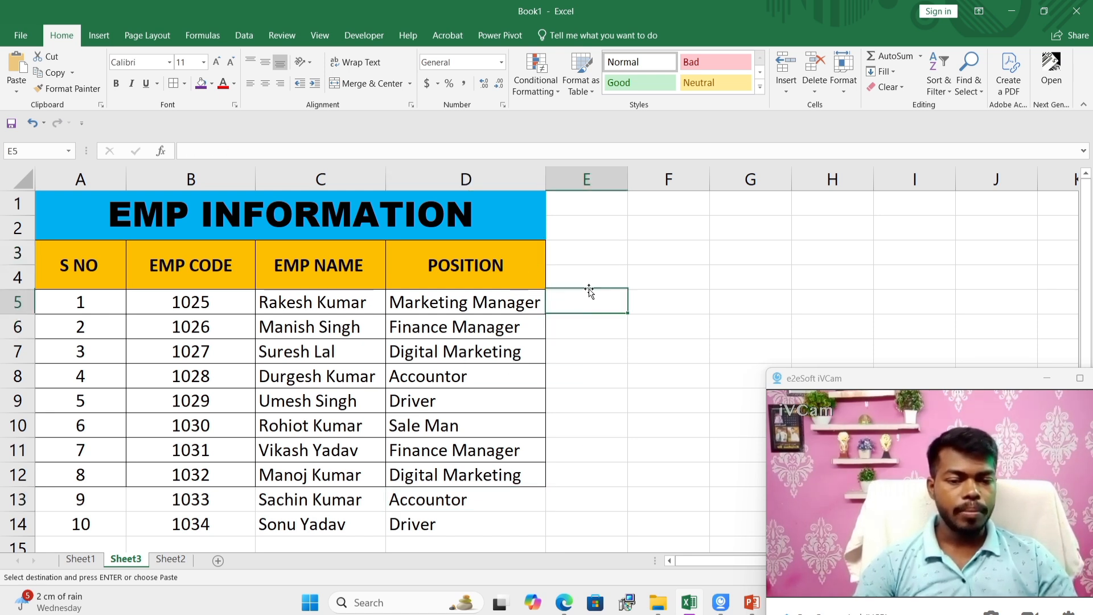
# Step: Merge and center E3:E4, F3:F4 and G3:G4 as three separate heading cells beside the POSITION column
pyautogui.moveTo(585, 251); pyautogui.dragTo(588, 285)
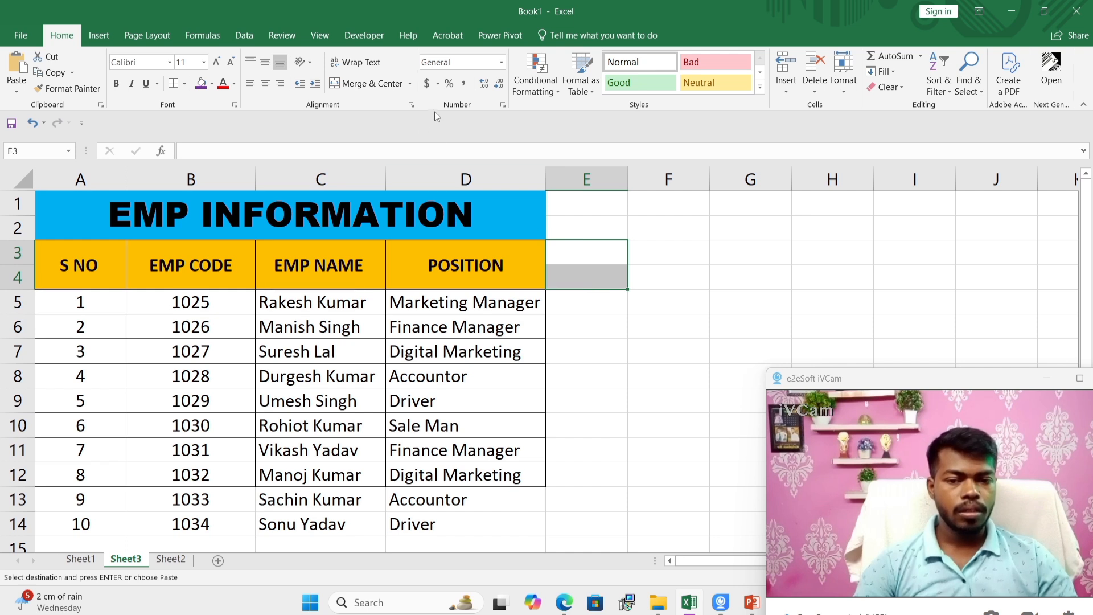
pyautogui.click(371, 83)
pyautogui.click(625, 304)
pyautogui.moveTo(660, 257); pyautogui.dragTo(662, 279)
pyautogui.click(371, 83)
pyautogui.moveTo(732, 256); pyautogui.dragTo(739, 274)
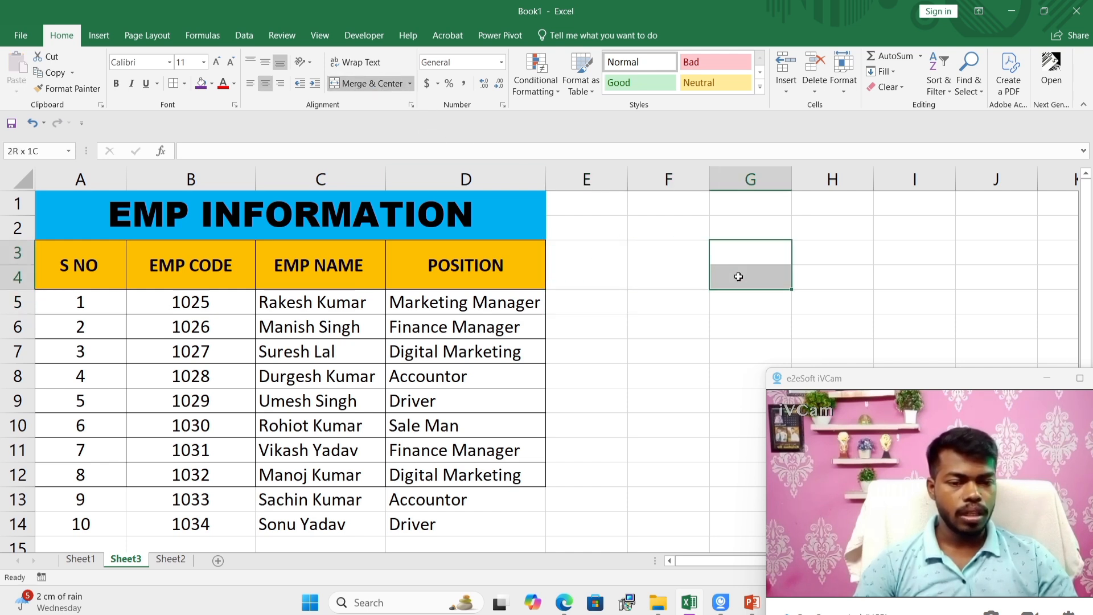
pyautogui.click(387, 84)
pyautogui.click(633, 282)
pyautogui.click(603, 268)
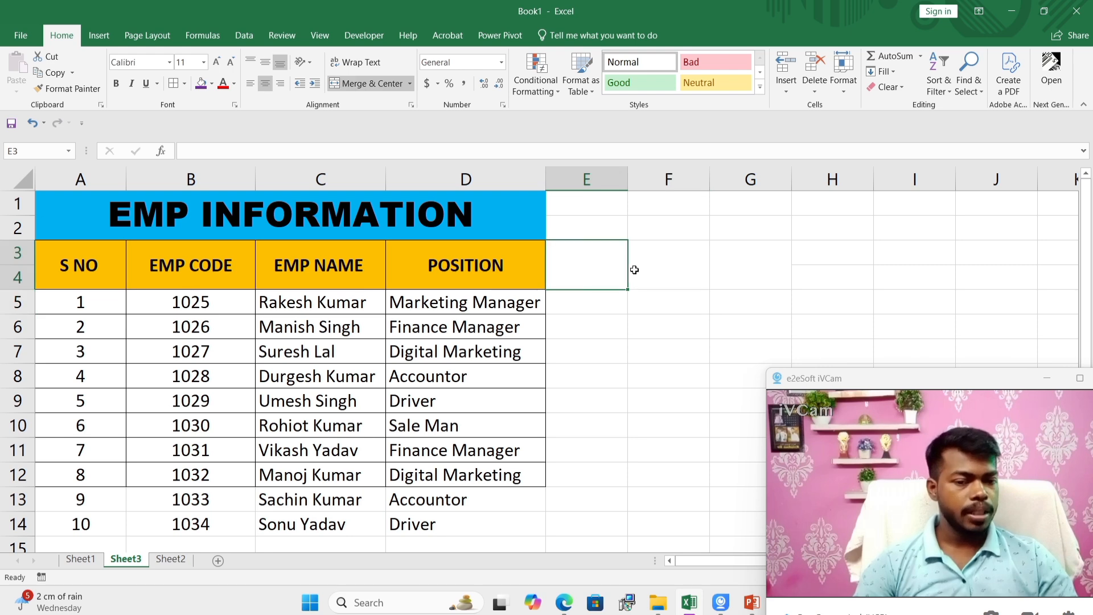
pyautogui.click(632, 268)
pyautogui.click(740, 267)
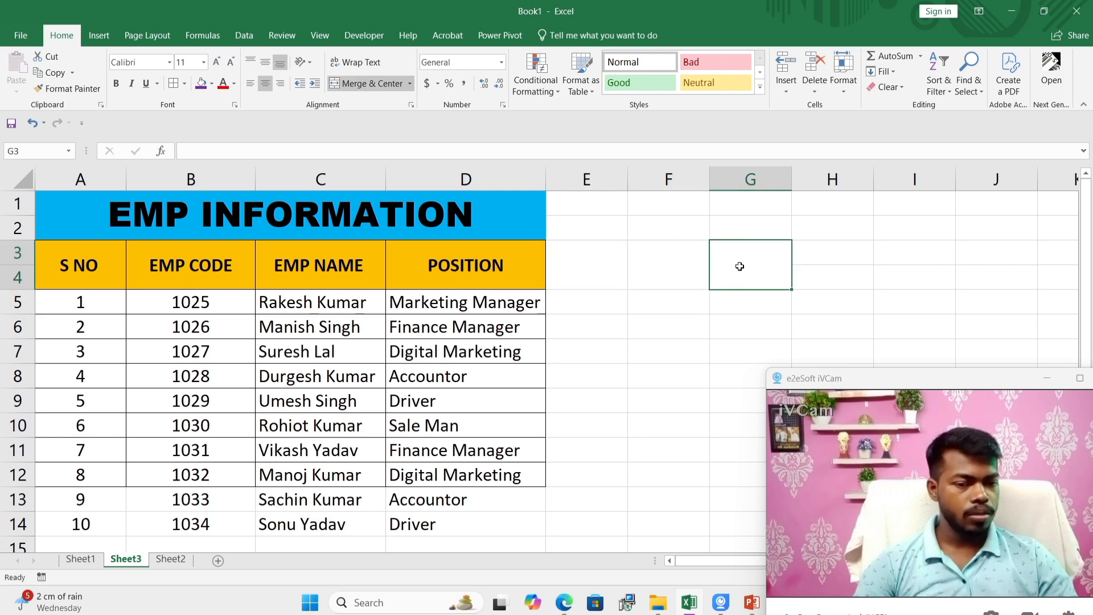
# Step: Check the attendance table on Sheet1, and enter the heading TOTAL PRESENT in merged cell E3 of Sheet3
pyautogui.click(85, 558)
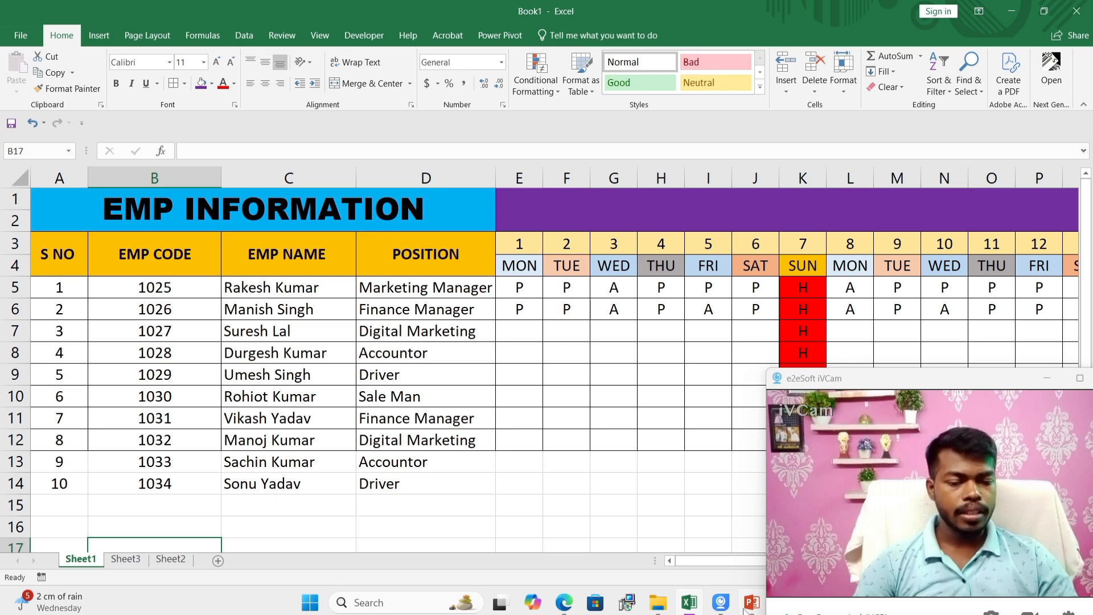
pyautogui.moveTo(687, 608)
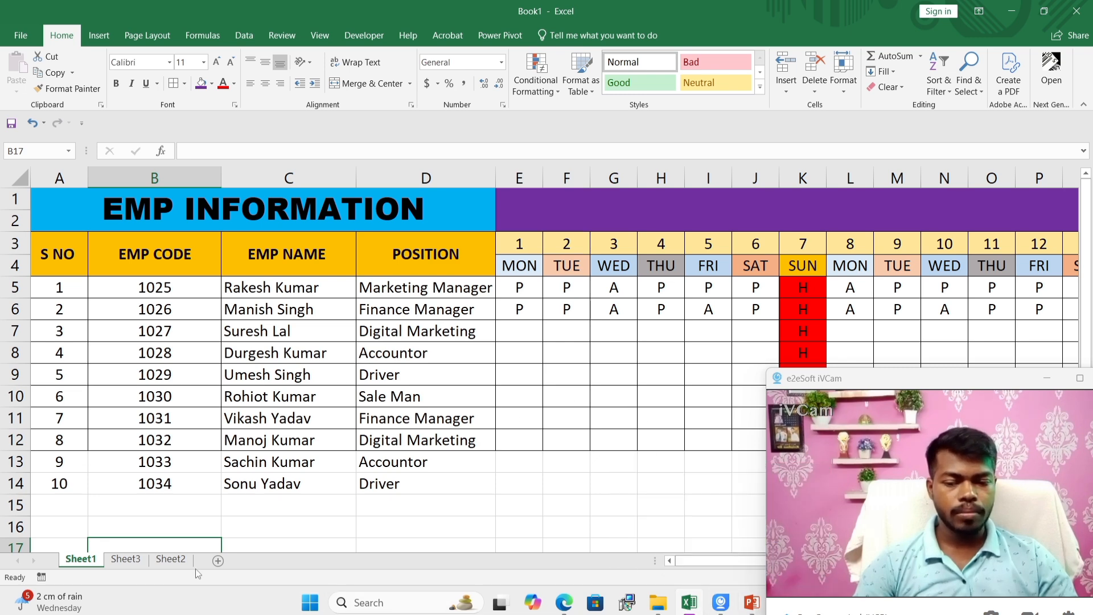
pyautogui.click(125, 559)
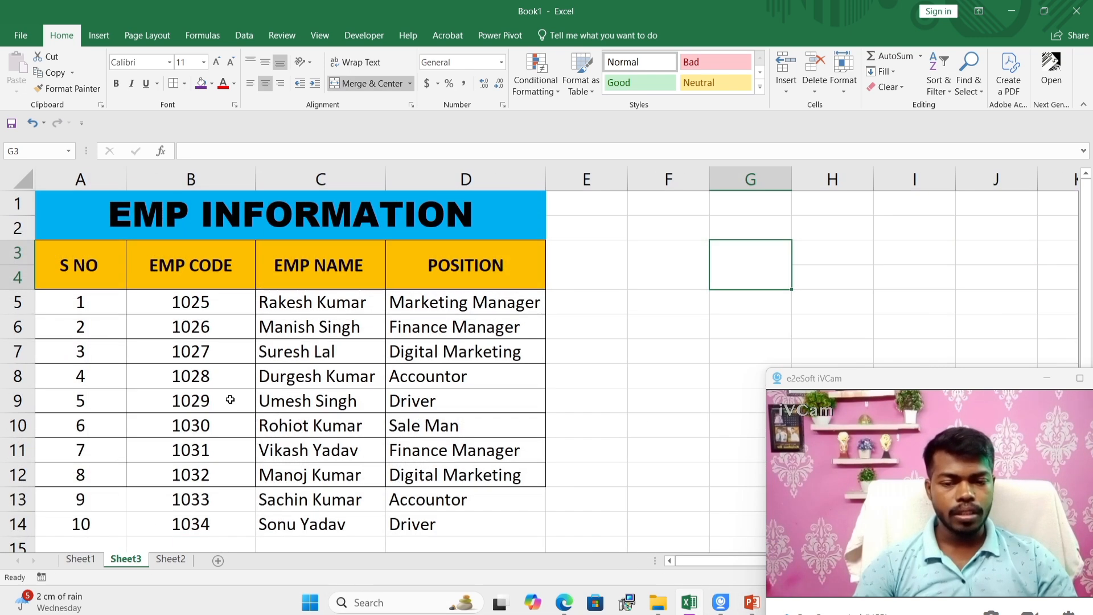
pyautogui.click(593, 260)
pyautogui.write('TOT')
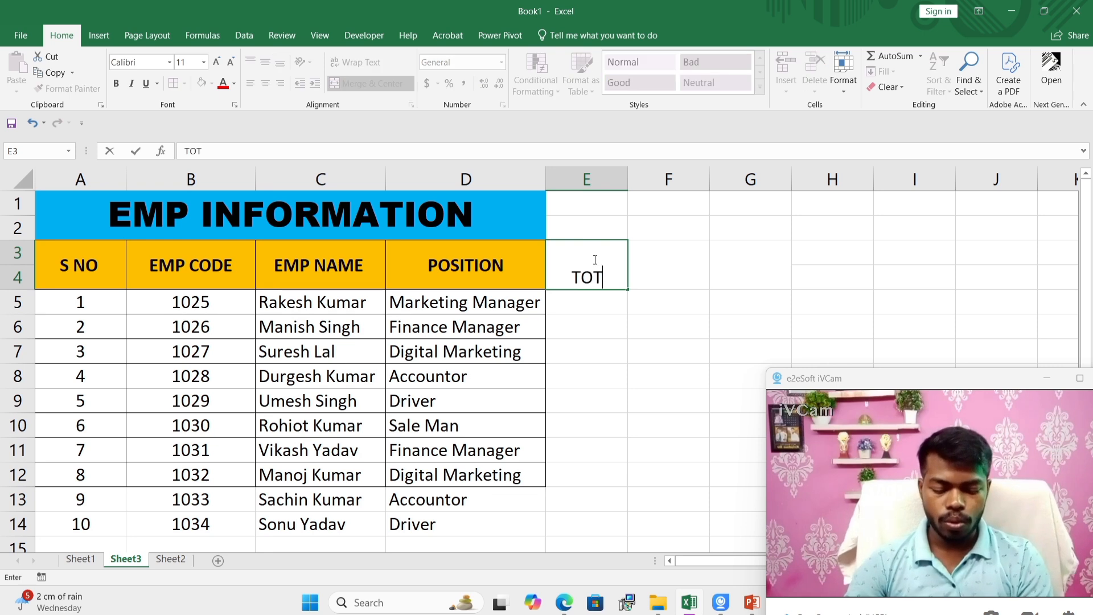
pyautogui.press('BackSpace')
pyautogui.press('BackSpace')
pyautogui.press('BackSpace')
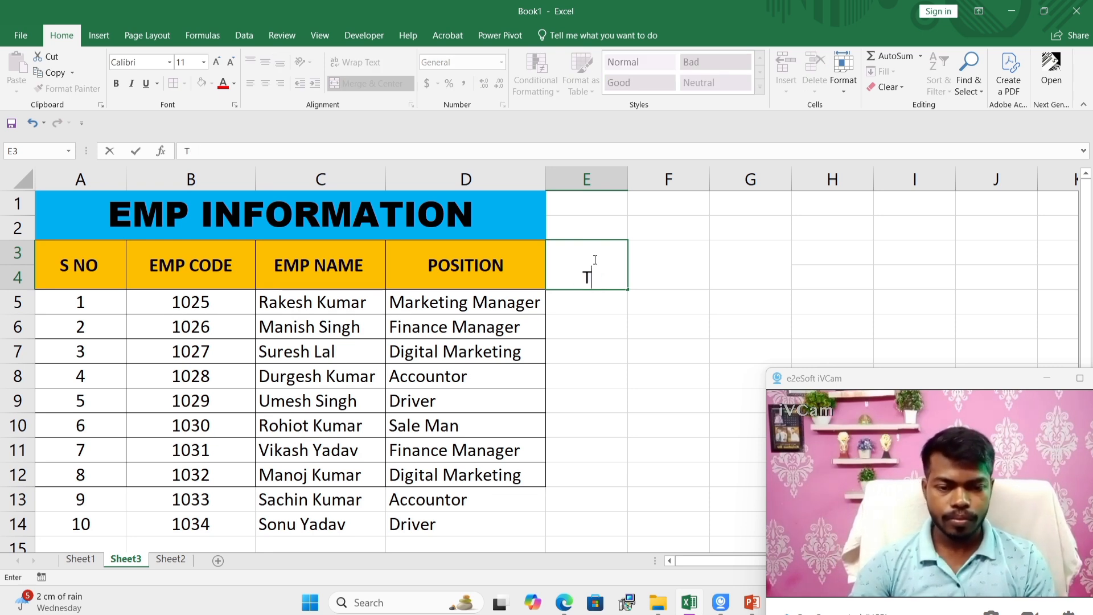
pyautogui.write('TOTA')
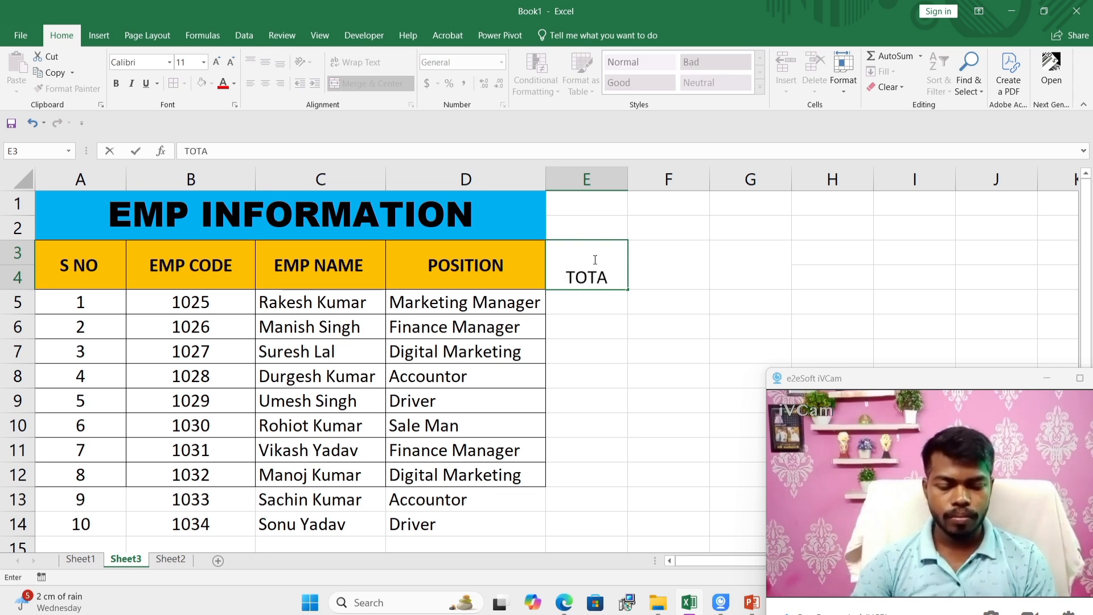
pyautogui.write('L PRESENT')
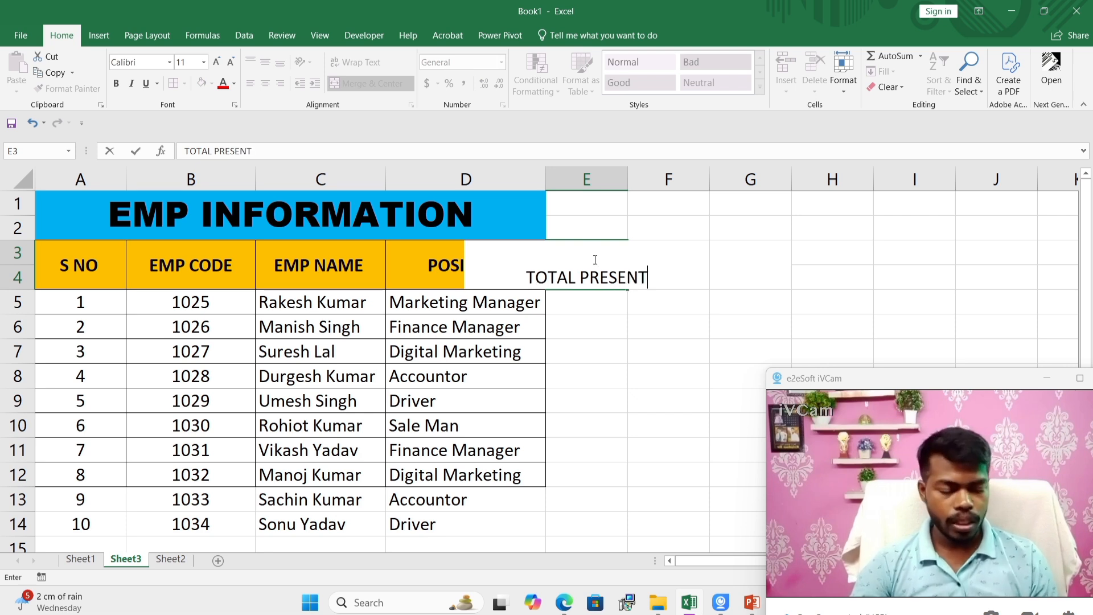
pyautogui.press('Tab')
# Step: Enter the heading TOTAL ABSENT in merged cell F3
pyautogui.write('TOT')
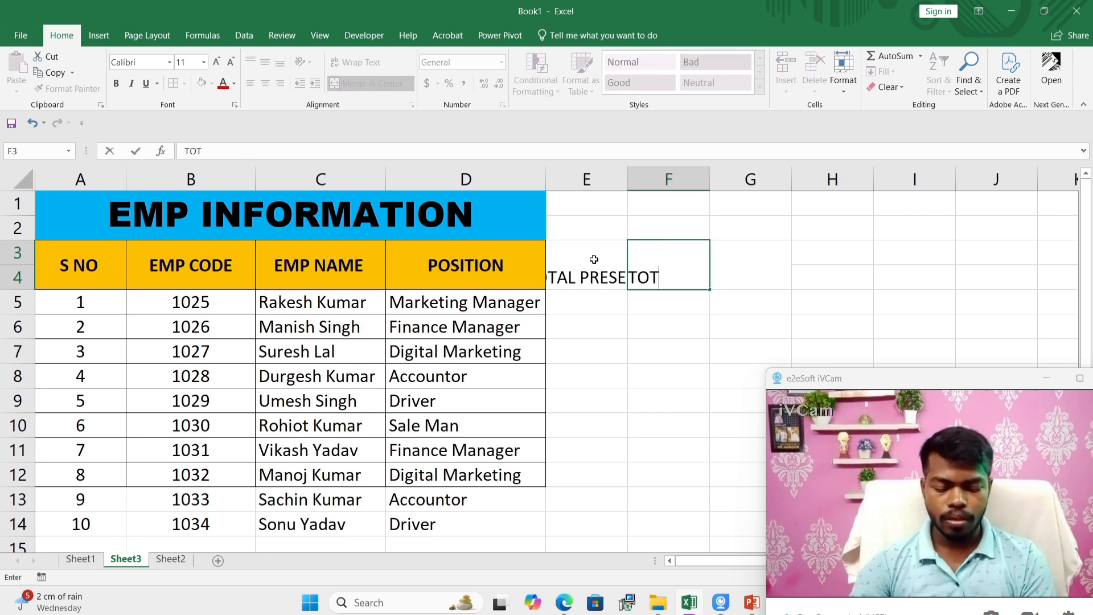
pyautogui.write('AL ABSI')
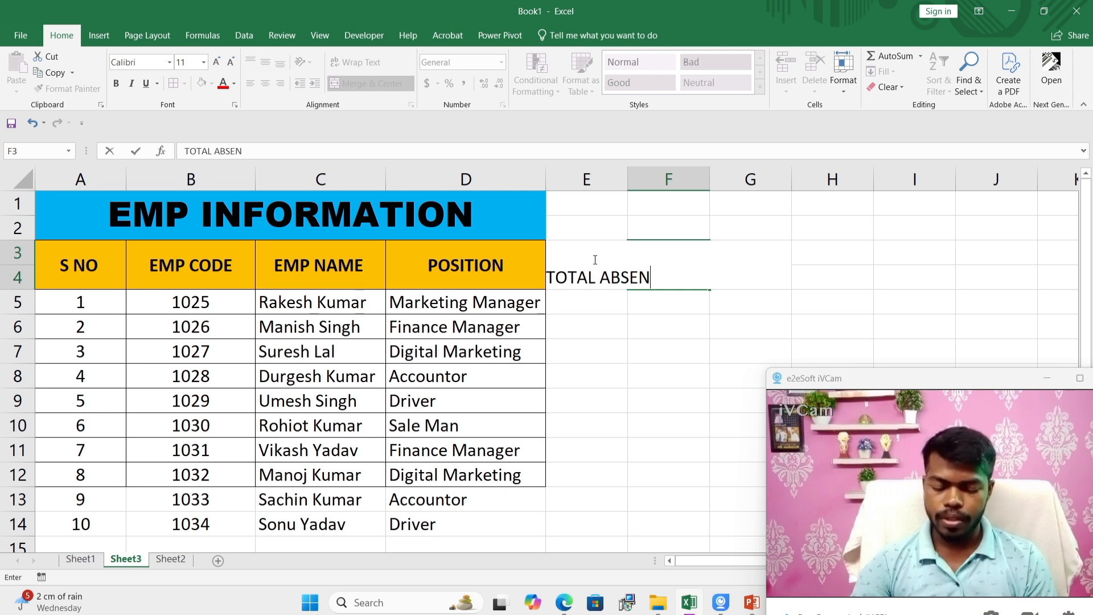
pyautogui.press('Return')
pyautogui.press('Up')
pyautogui.press('Right')
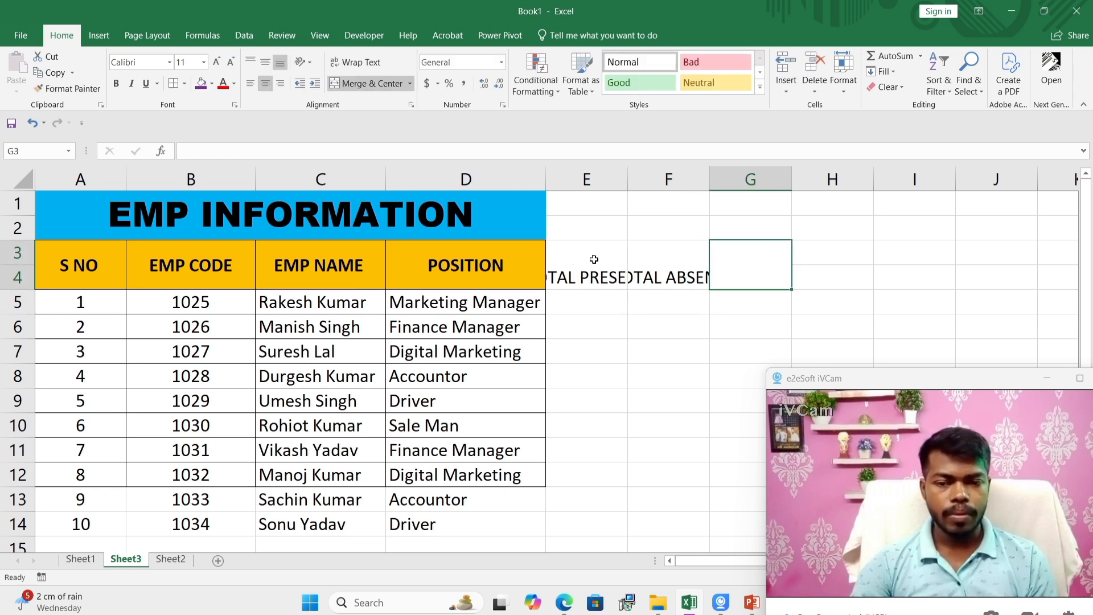
# Step: Enter the heading TOTAL HOLIDAY in merged cell G3
pyautogui.write('TOTAL')
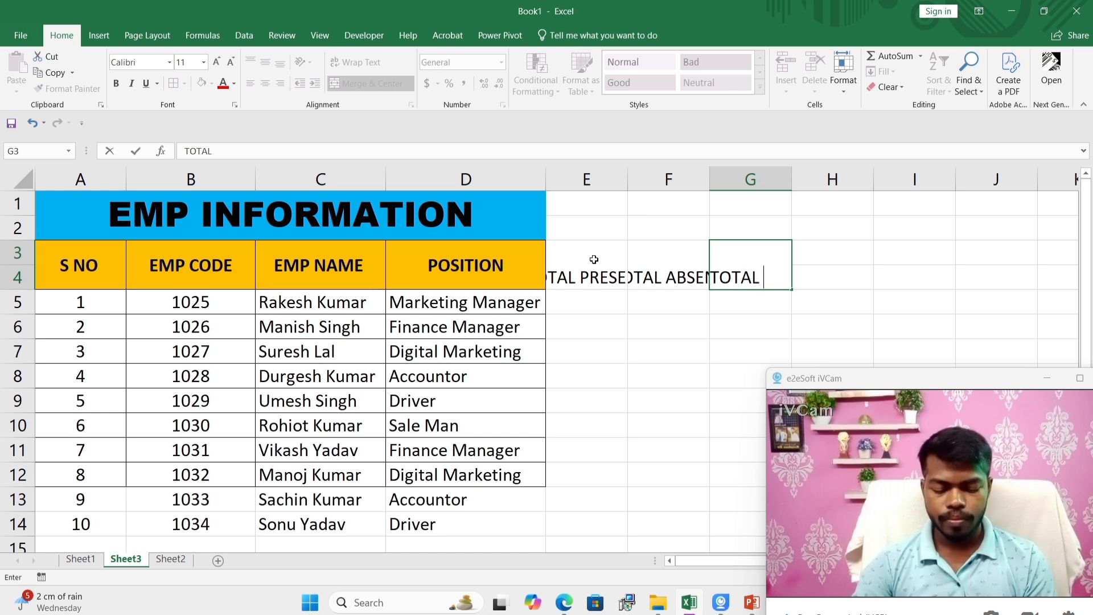
pyautogui.write(' HOLI')
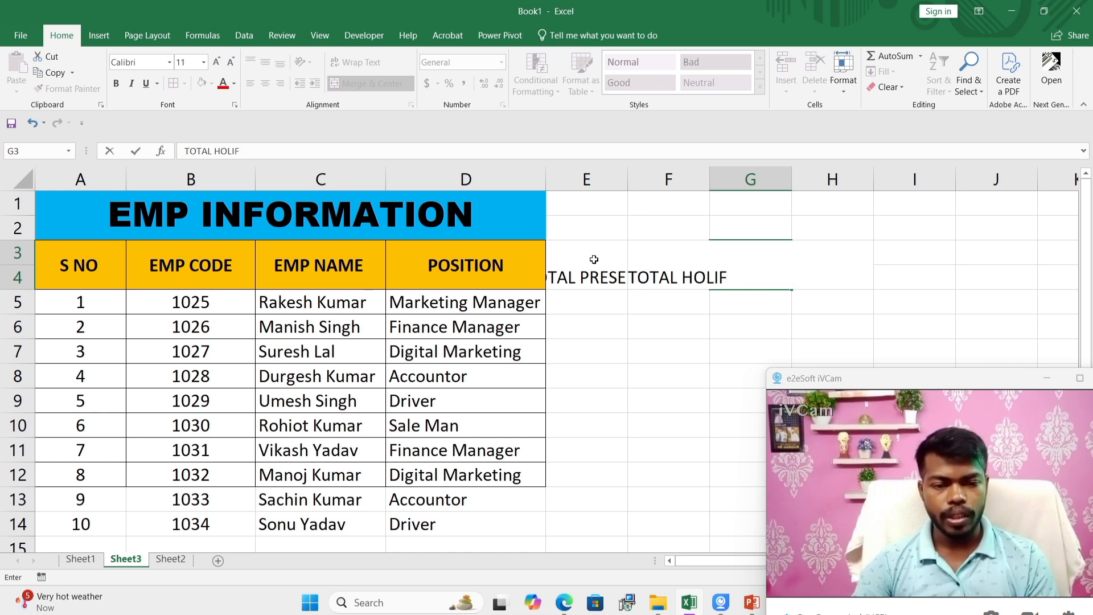
pyautogui.write('DAY')
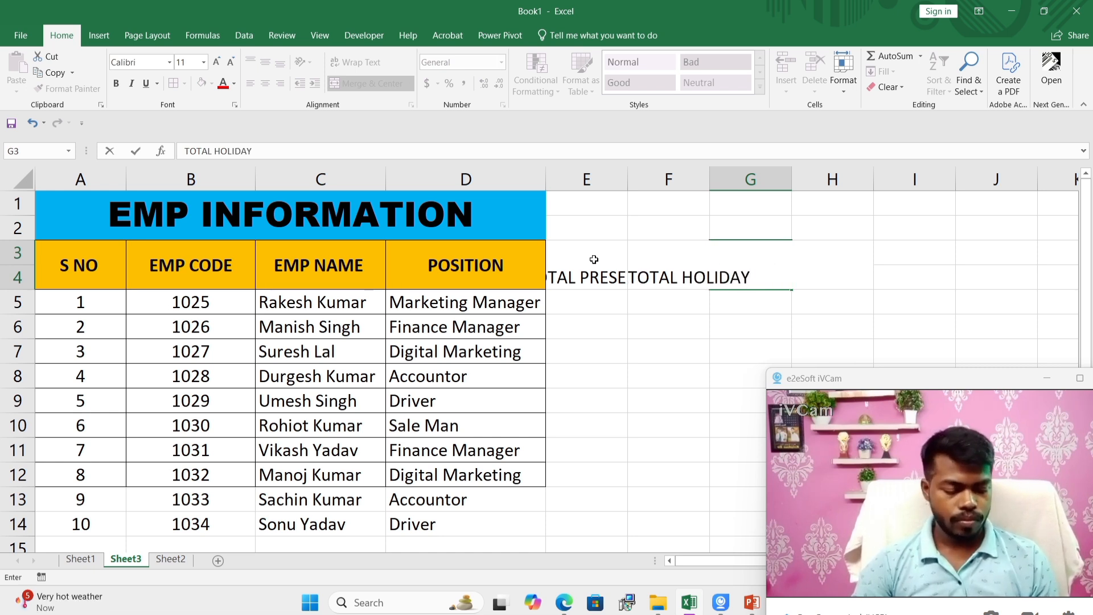
pyautogui.press('Return')
# Step: Wrap the text of the three total headings in E3:G4 onto two lines
pyautogui.moveTo(592, 260); pyautogui.dragTo(723, 269)
pyautogui.click(371, 83)
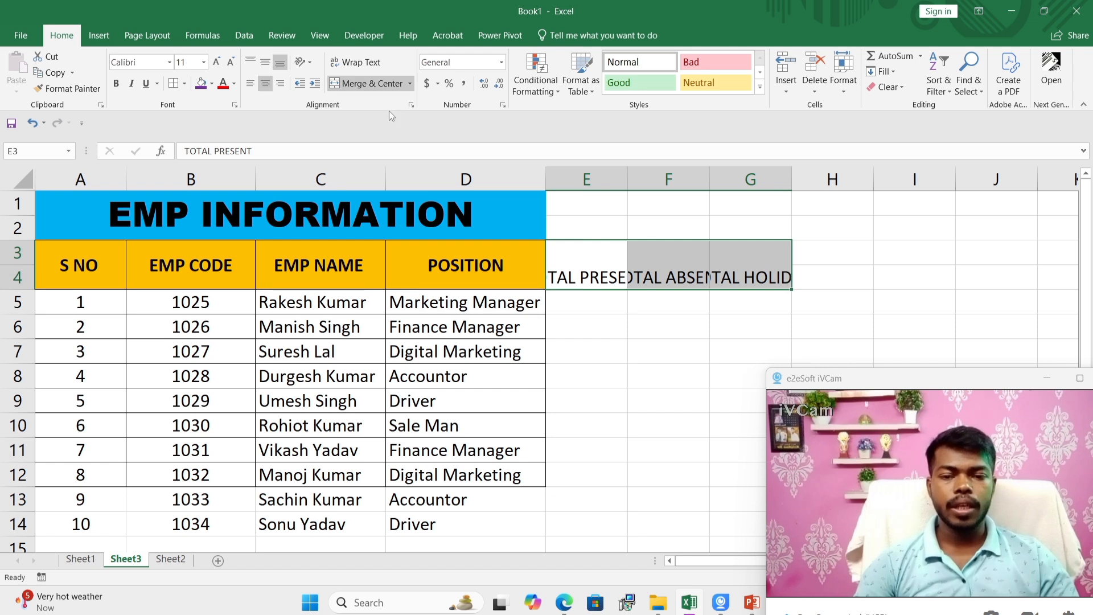
pyautogui.click(369, 67)
pyautogui.click(647, 306)
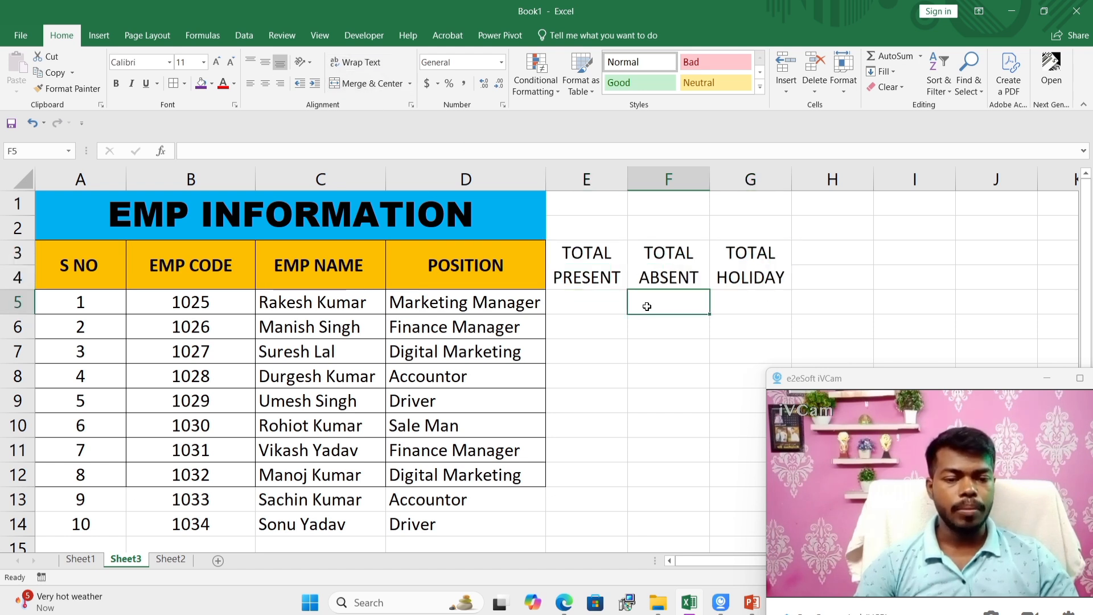
# Step: Fill the TOTAL HOLIDAY cells G5:G14 with 4 for every employee and centre the values
pyautogui.click(593, 302)
pyautogui.click(666, 302)
pyautogui.click(751, 303)
pyautogui.doubleClick(751, 299)
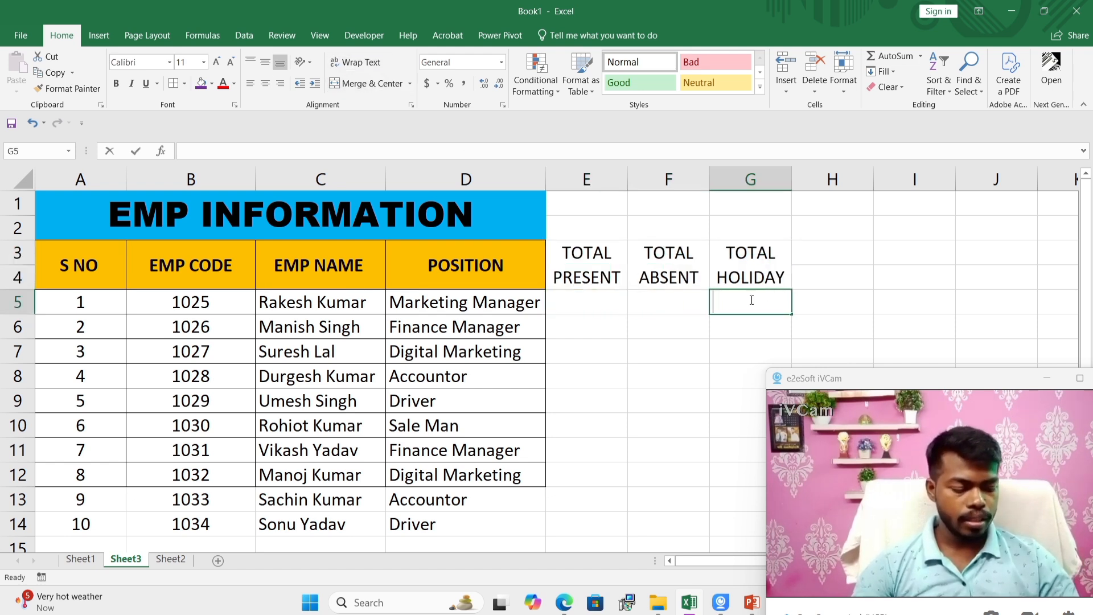
pyautogui.write('4')
pyautogui.press('Return')
pyautogui.write('4')
pyautogui.press('Return')
pyautogui.click(761, 311)
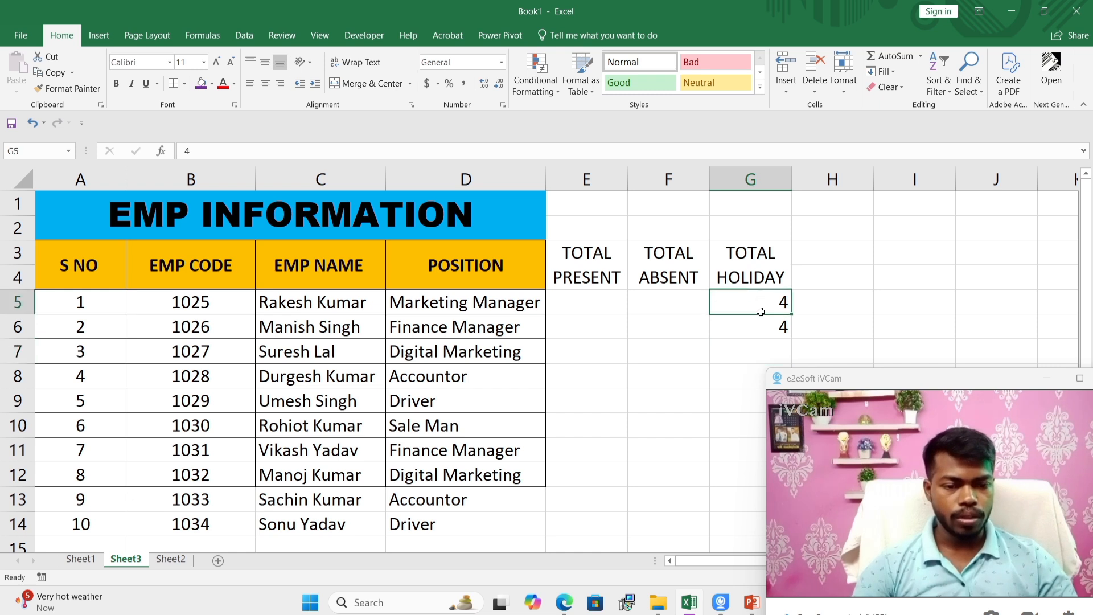
pyautogui.moveTo(760, 311)
pyautogui.mouseDown()
pyautogui.moveTo(782, 336)
pyautogui.moveTo(786, 379)
pyautogui.moveTo(774, 537)
pyautogui.mouseUp()
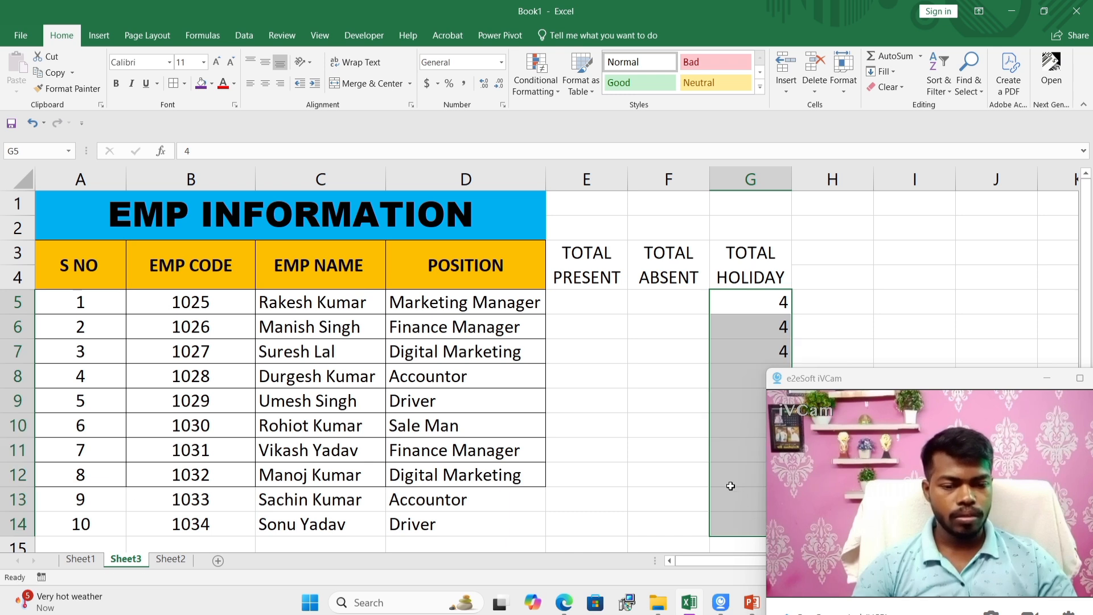
pyautogui.click(264, 84)
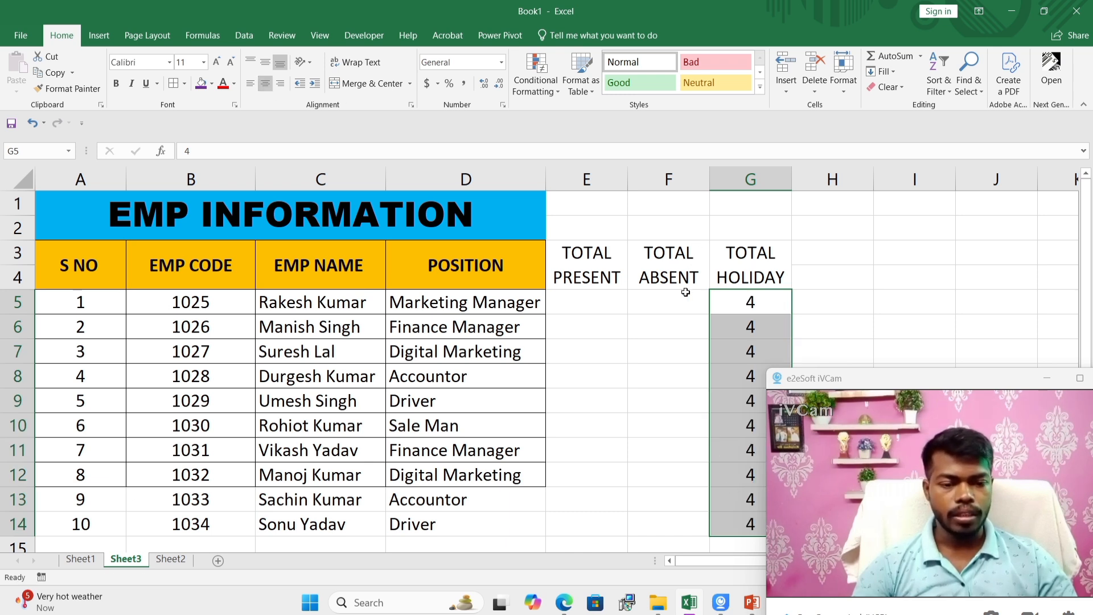
# Step: Enter the absent days 4, 2, 3, 4, 5, 2, 2, 3, 4 and 2 in the TOTAL ABSENT cells F5:F14
pyautogui.click(662, 296)
pyautogui.click(571, 301)
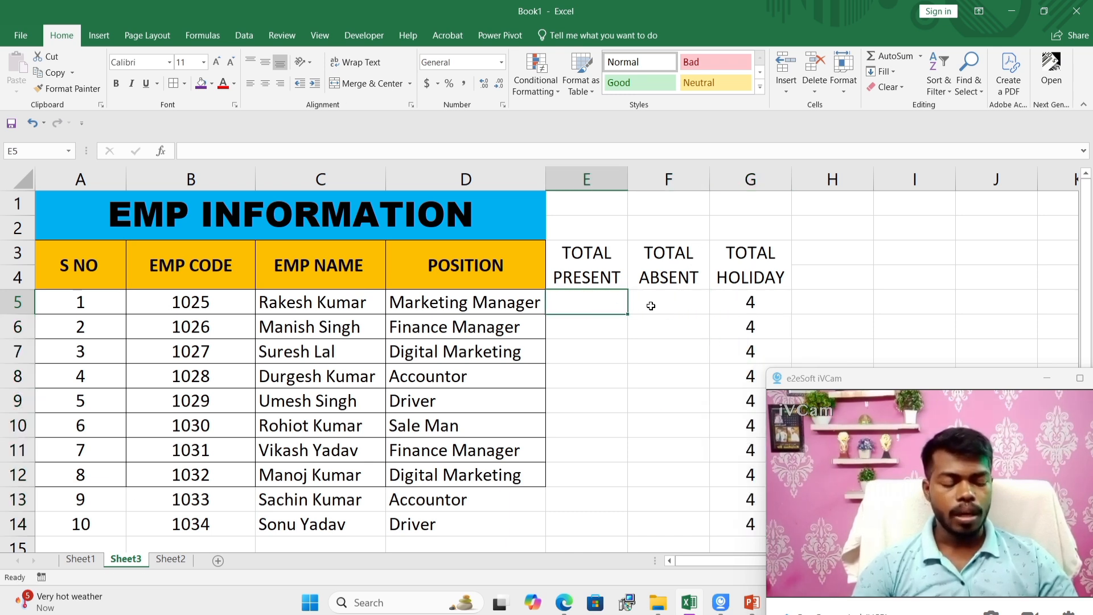
pyautogui.click(666, 295)
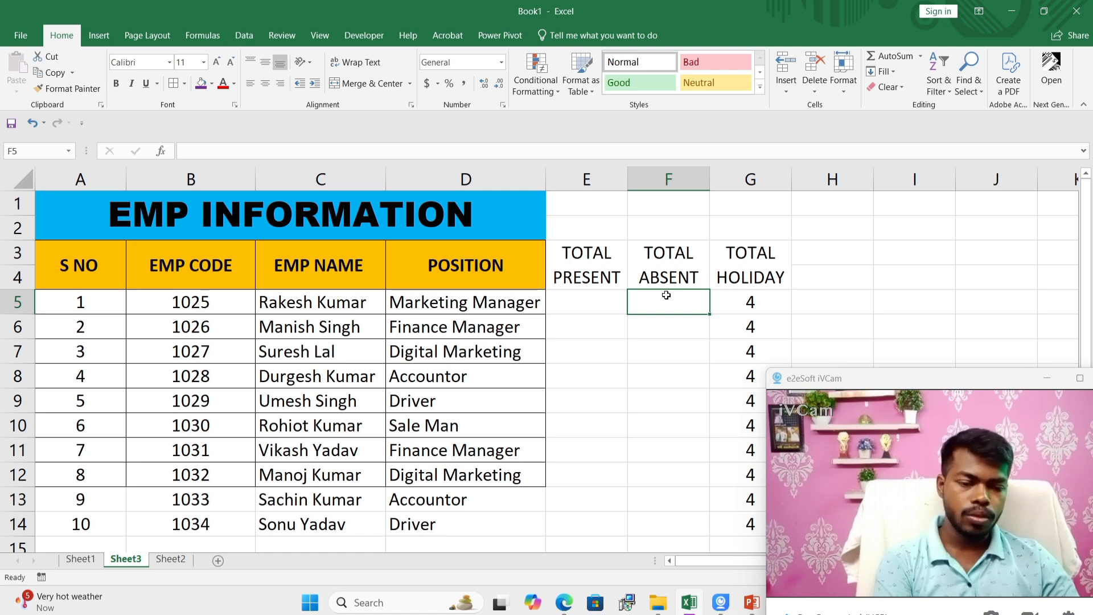
pyautogui.write('4')
pyautogui.press('Return')
pyautogui.write('2')
pyautogui.press('Return')
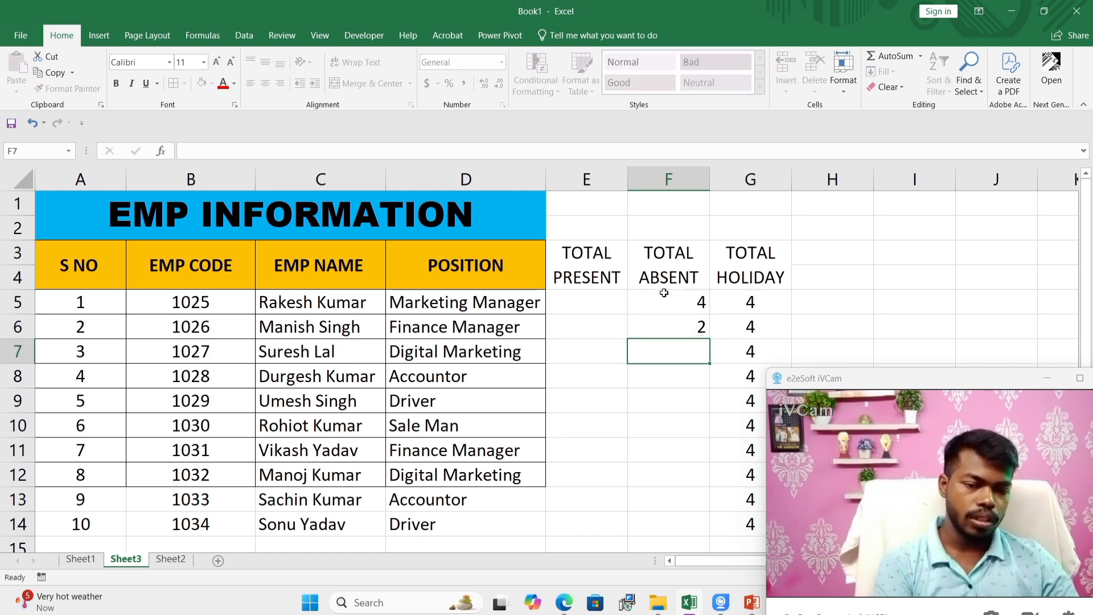
pyautogui.write('3')
pyautogui.press('Return')
pyautogui.write('4')
pyautogui.press('Return')
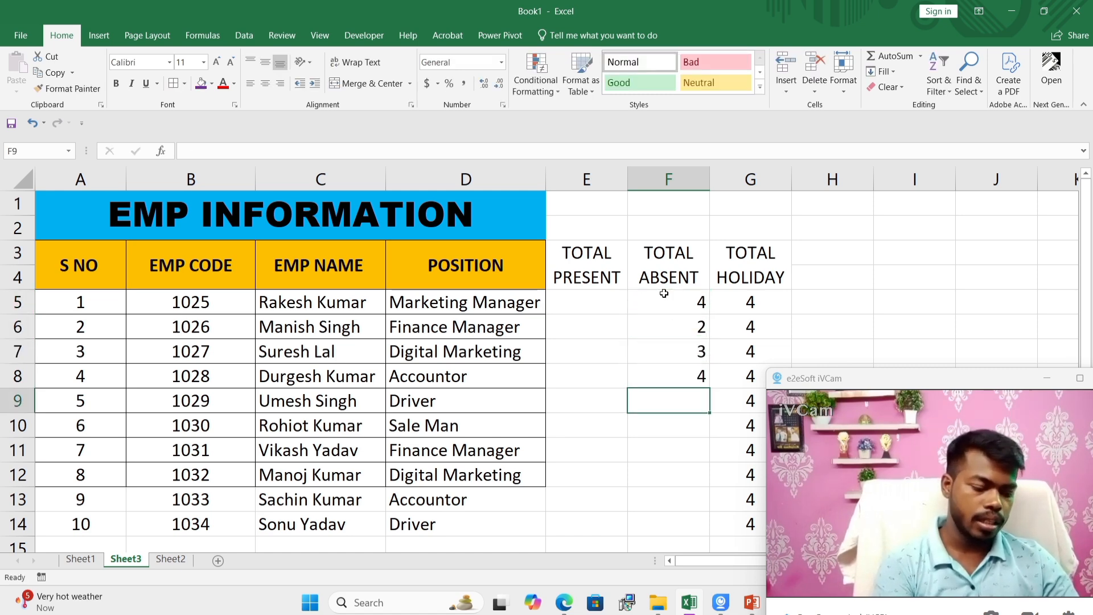
pyautogui.write('5')
pyautogui.press('Return')
pyautogui.press('Right')
pyautogui.press('Left')
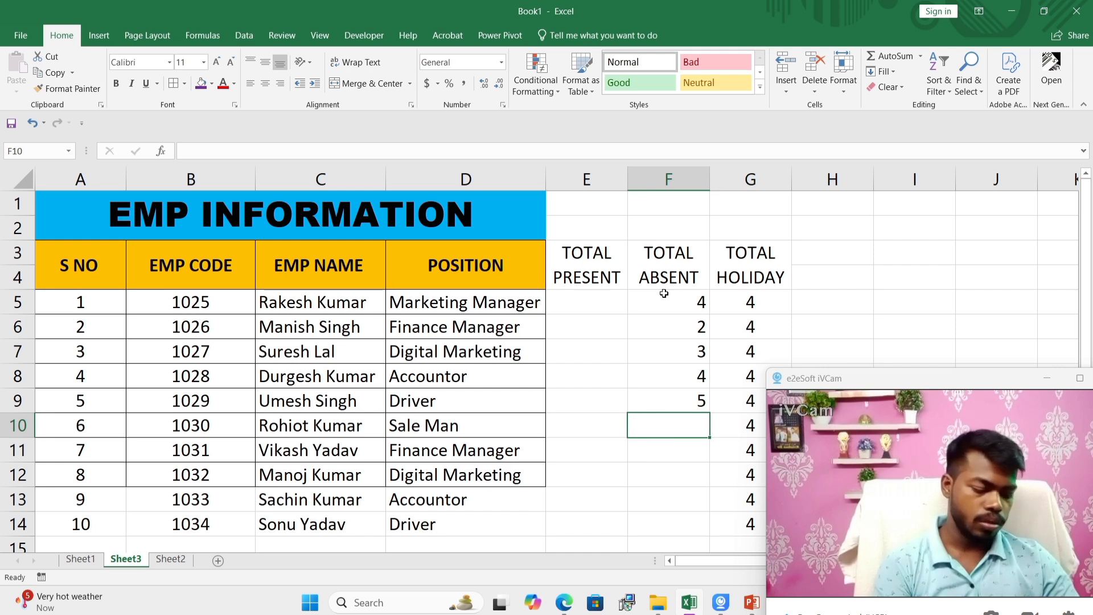
pyautogui.write('2')
pyautogui.press('Return')
pyautogui.write('2')
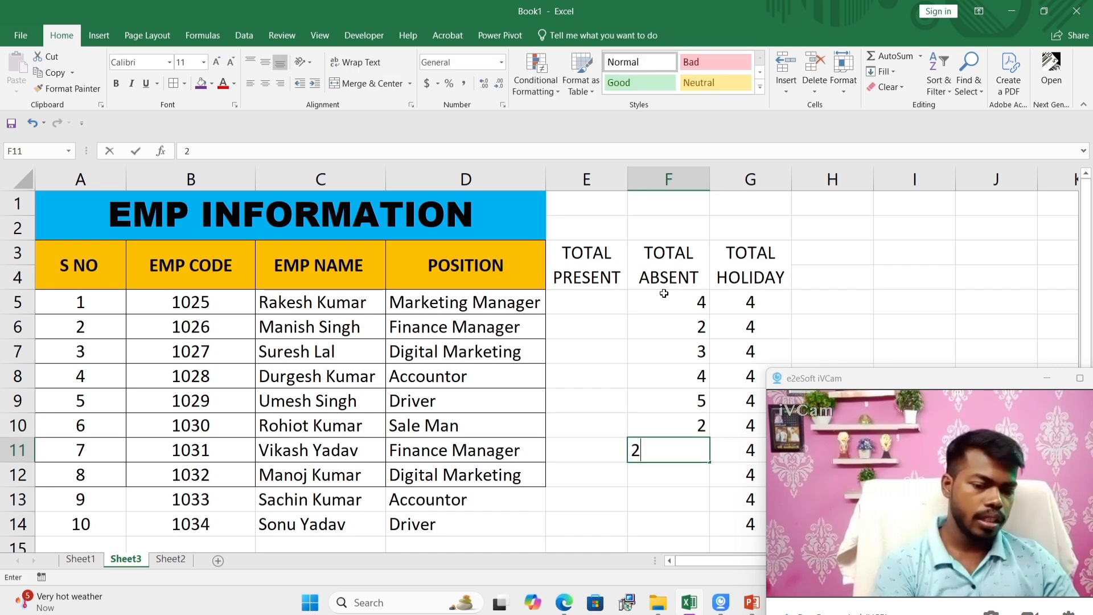
pyautogui.press('Return')
pyautogui.write('3')
pyautogui.press('Return')
pyautogui.write('4')
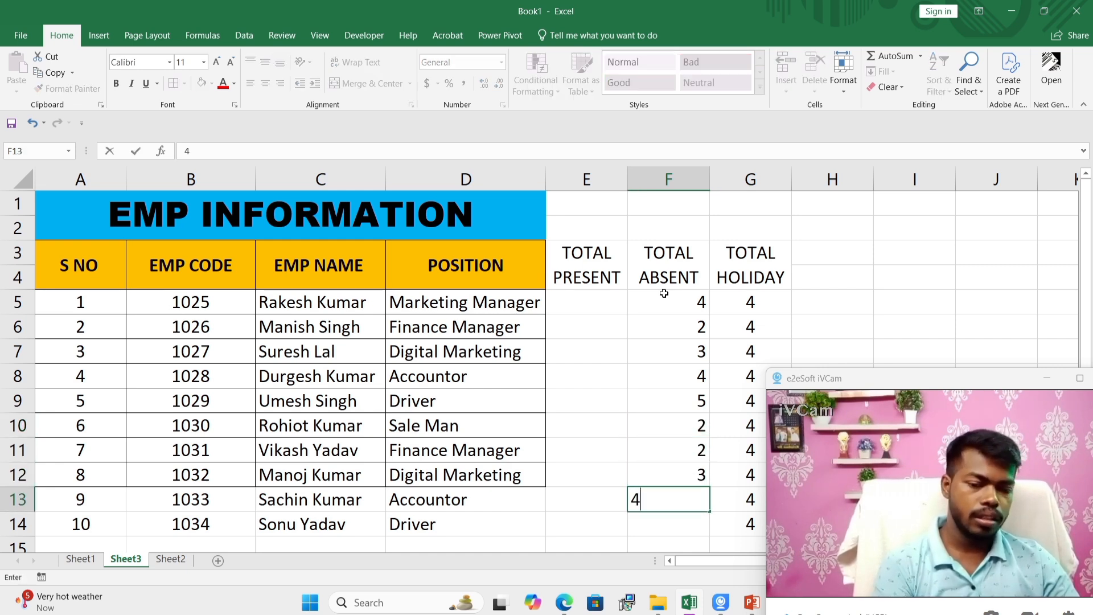
pyautogui.press('Return')
pyautogui.write('2')
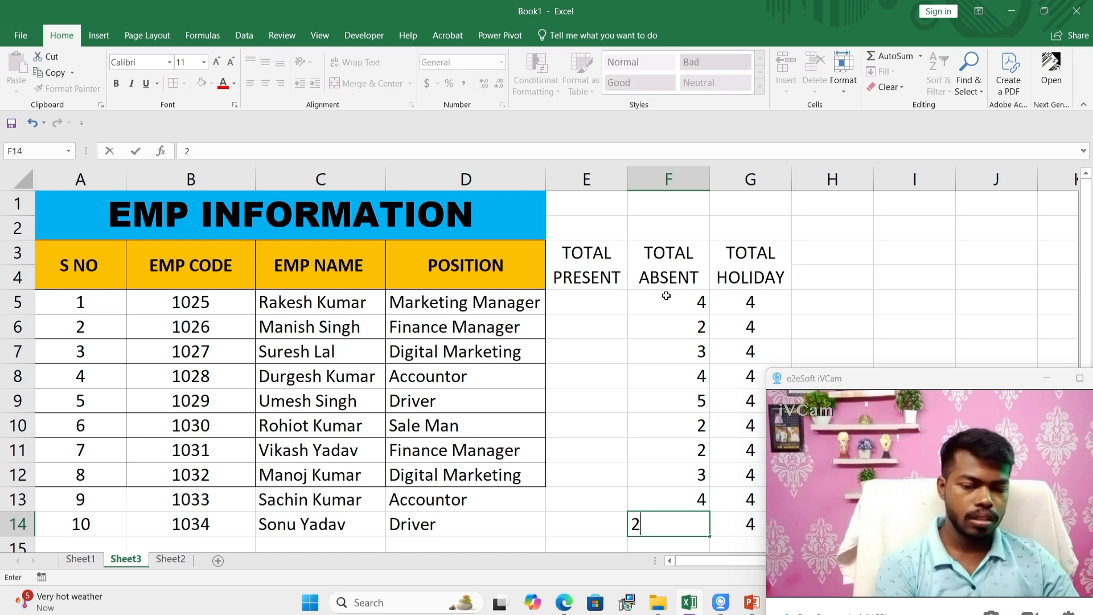
pyautogui.press('Return')
pyautogui.scroll(-3, 681, 317)
pyautogui.scroll(3, 655, 316)
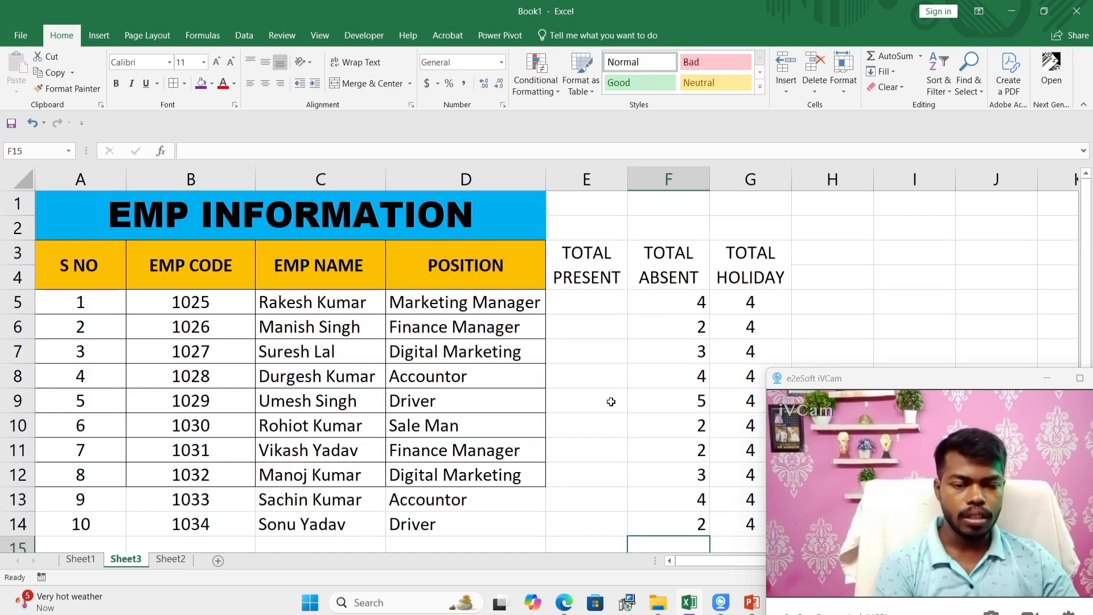
# Step: Calculate TOTAL PRESENT in E5 with =(30)-(F5+G5) and copy the formula down to E14
pyautogui.click(569, 301)
pyautogui.write('=')
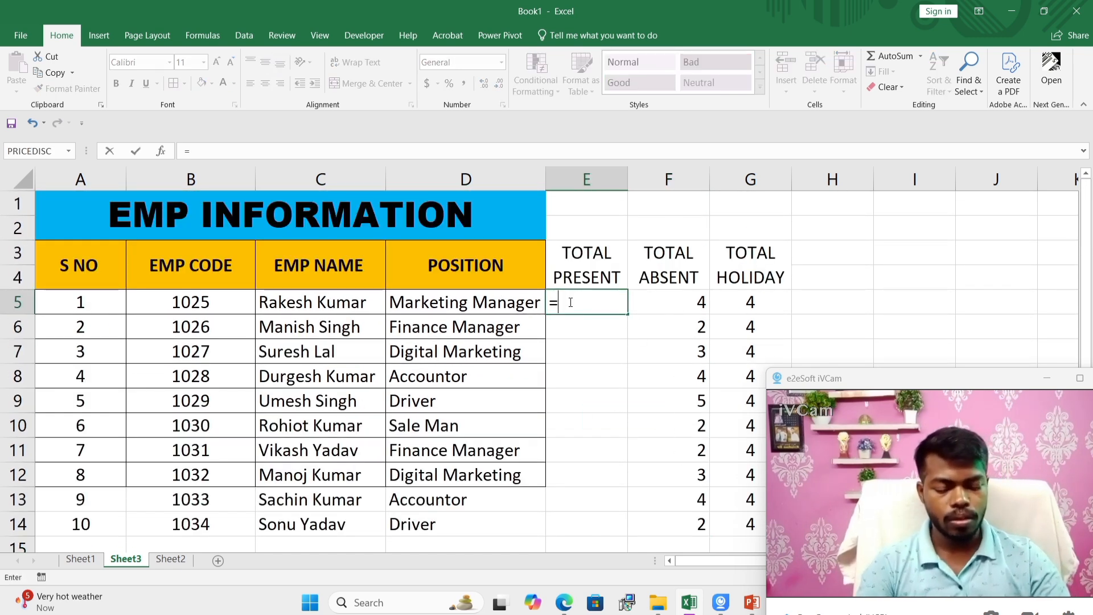
pyautogui.write('(30)-')
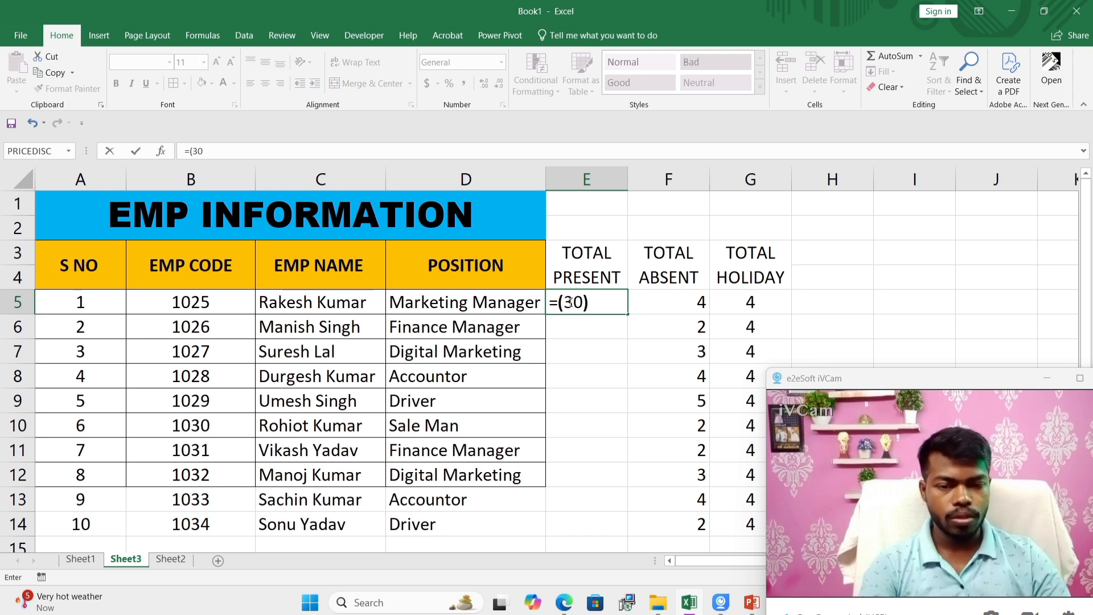
pyautogui.write('(')
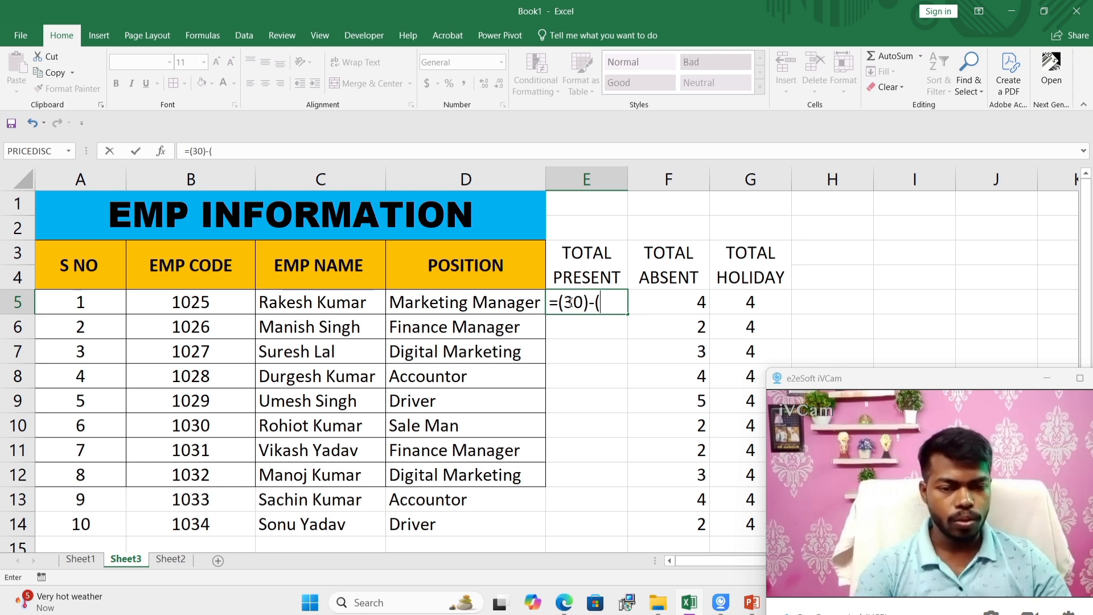
pyautogui.click(692, 298)
pyautogui.write('+')
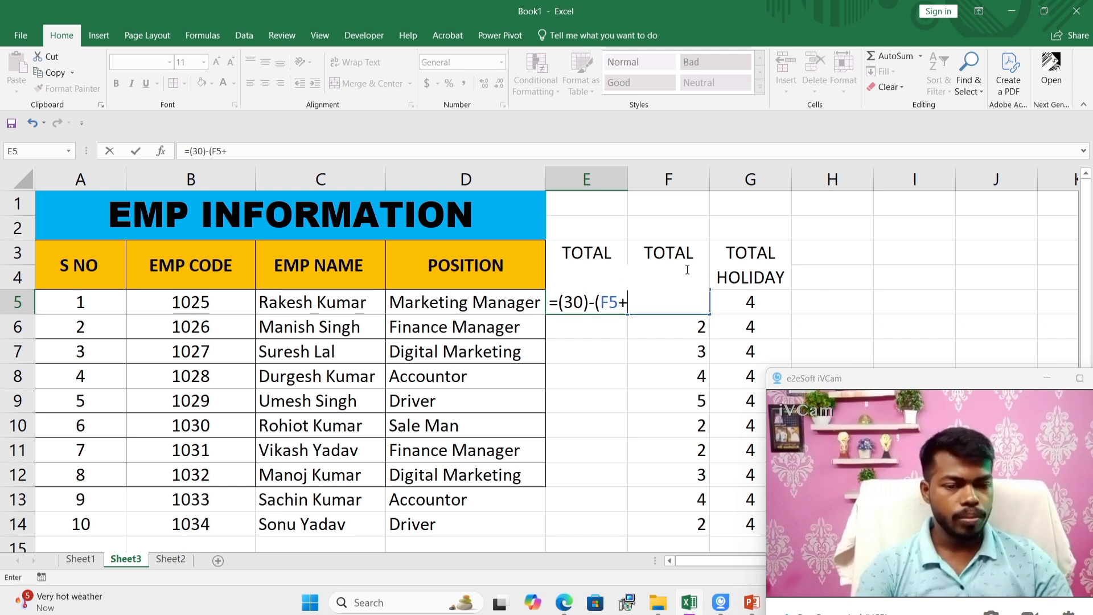
pyautogui.click(739, 294)
pyautogui.write(')')
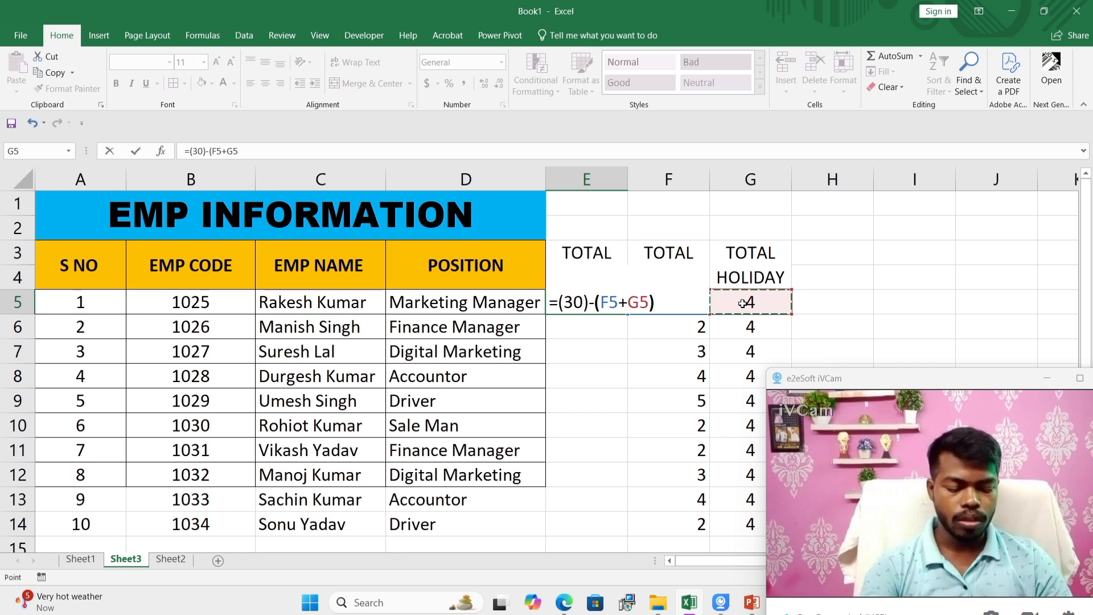
pyautogui.press('Return')
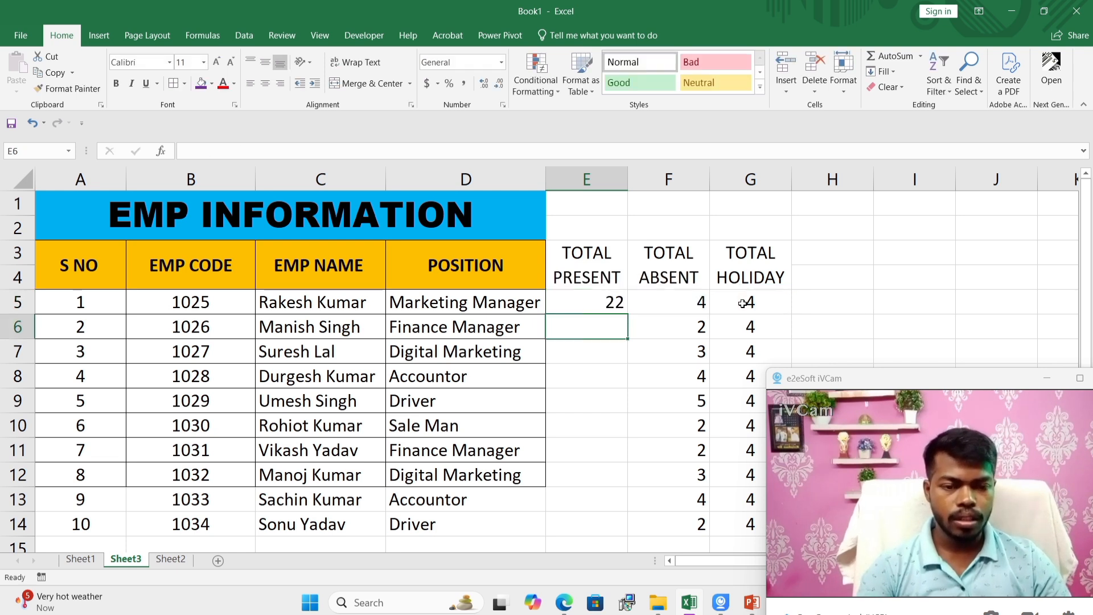
pyautogui.click(619, 305)
pyautogui.moveTo(624, 315); pyautogui.dragTo(601, 519)
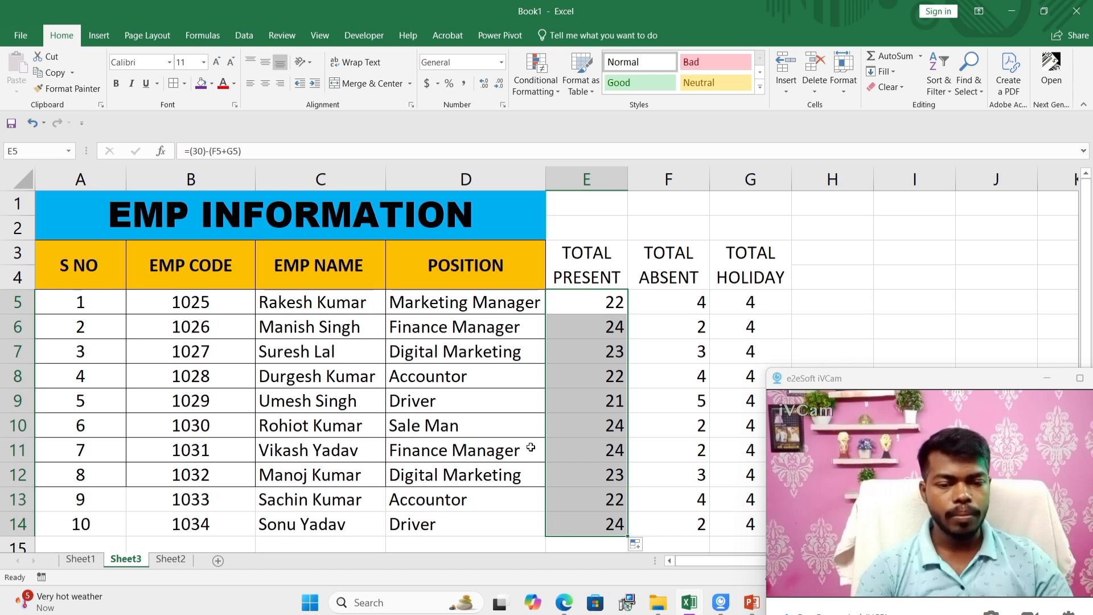
# Step: Centre the present, absent and holiday values in E5:G14, and move the webcam window clear of the columns beside them
pyautogui.moveTo(588, 305); pyautogui.dragTo(735, 521)
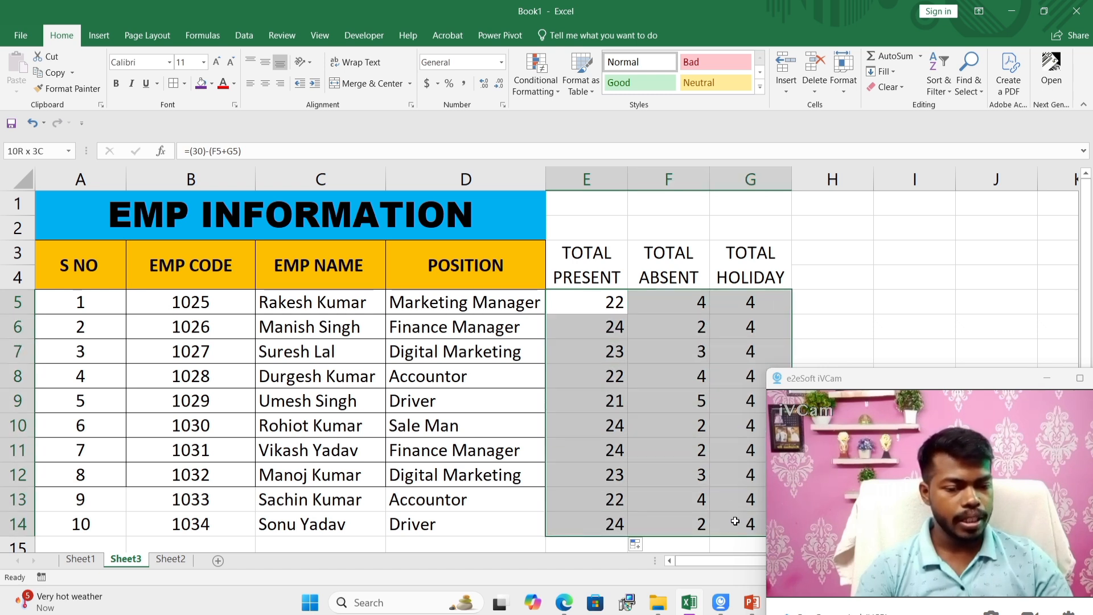
pyautogui.click(267, 85)
pyautogui.moveTo(927, 378); pyautogui.dragTo(159, 336)
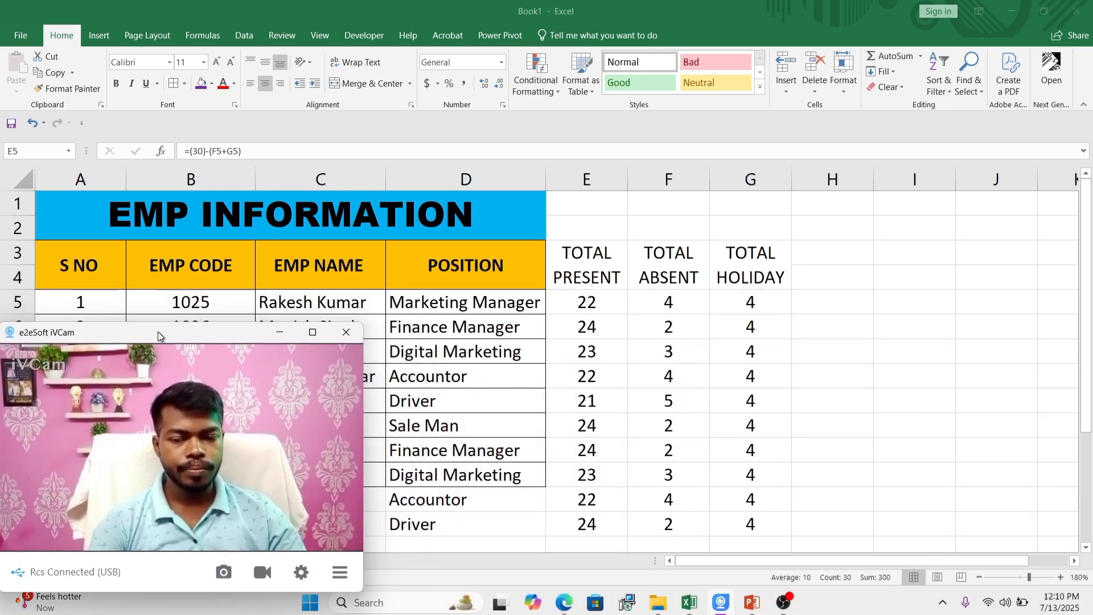
pyautogui.click(788, 265)
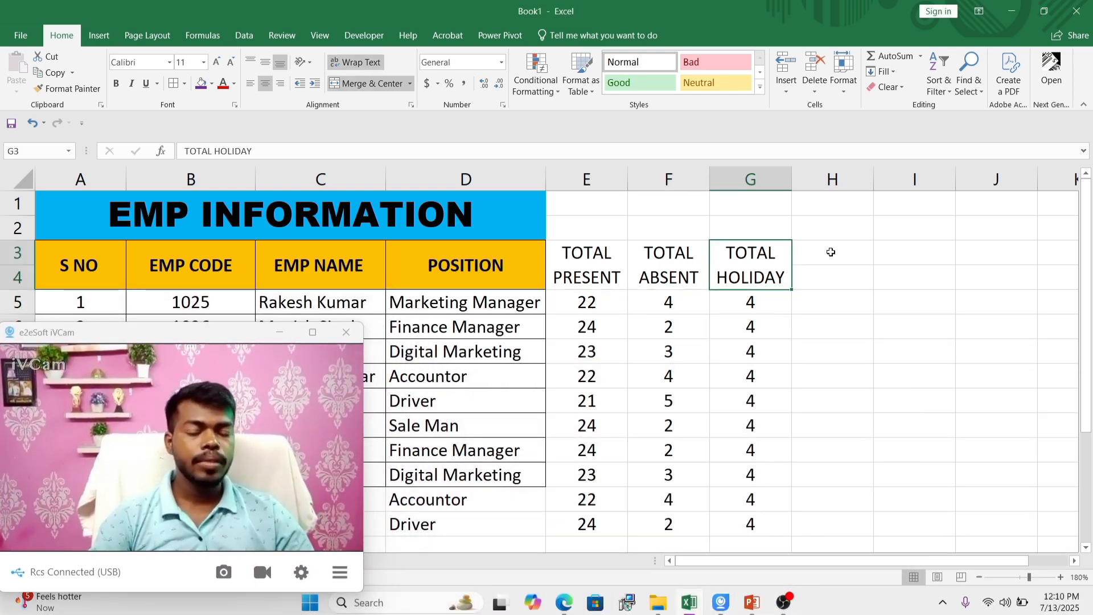
pyautogui.click(683, 265)
pyautogui.click(586, 270)
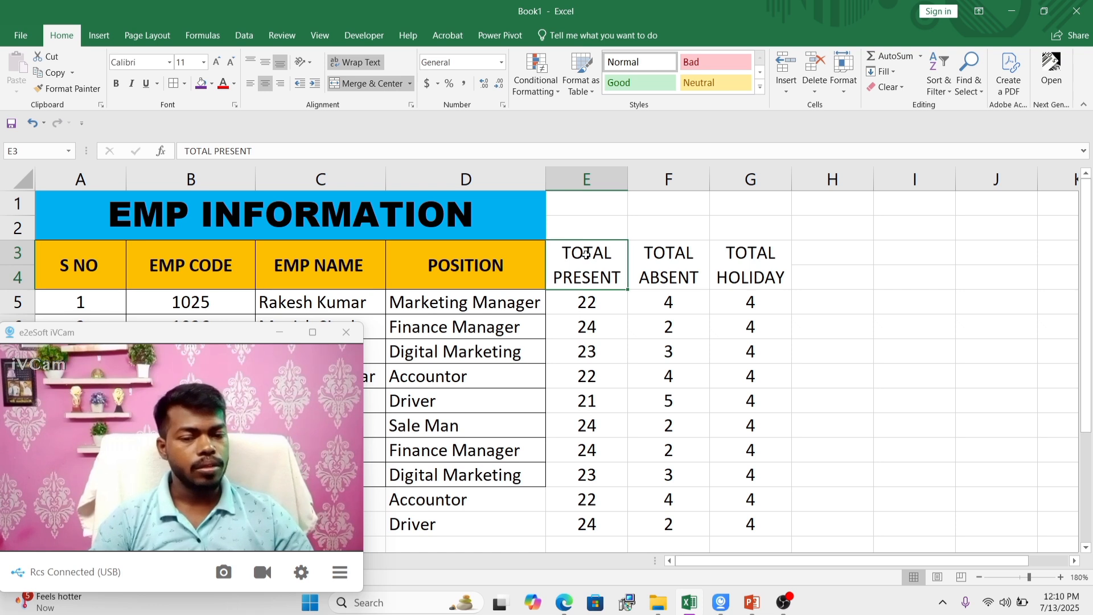
pyautogui.click(653, 272)
pyautogui.click(758, 273)
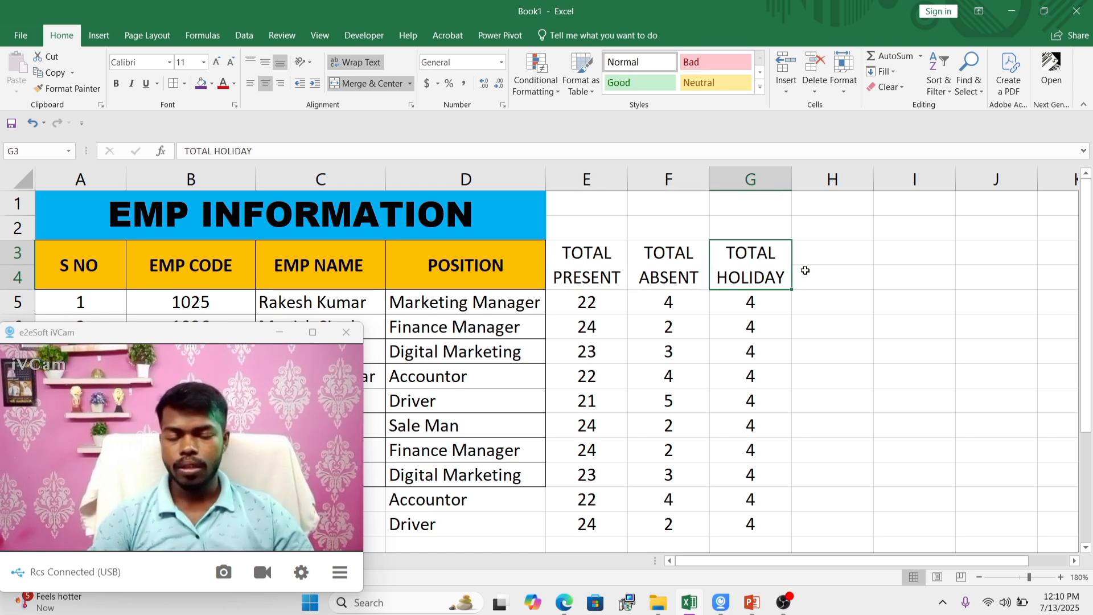
# Step: Merge cells H3:H4, enter the heading FIX SALARY, and wrap its text onto two lines
pyautogui.moveTo(844, 254); pyautogui.dragTo(844, 274)
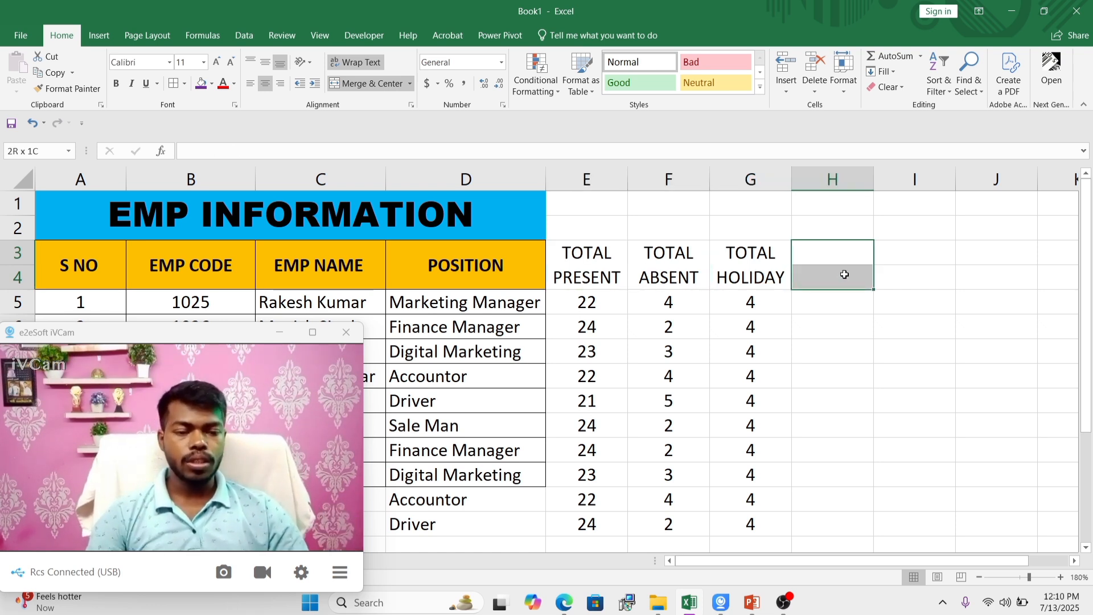
pyautogui.click(365, 84)
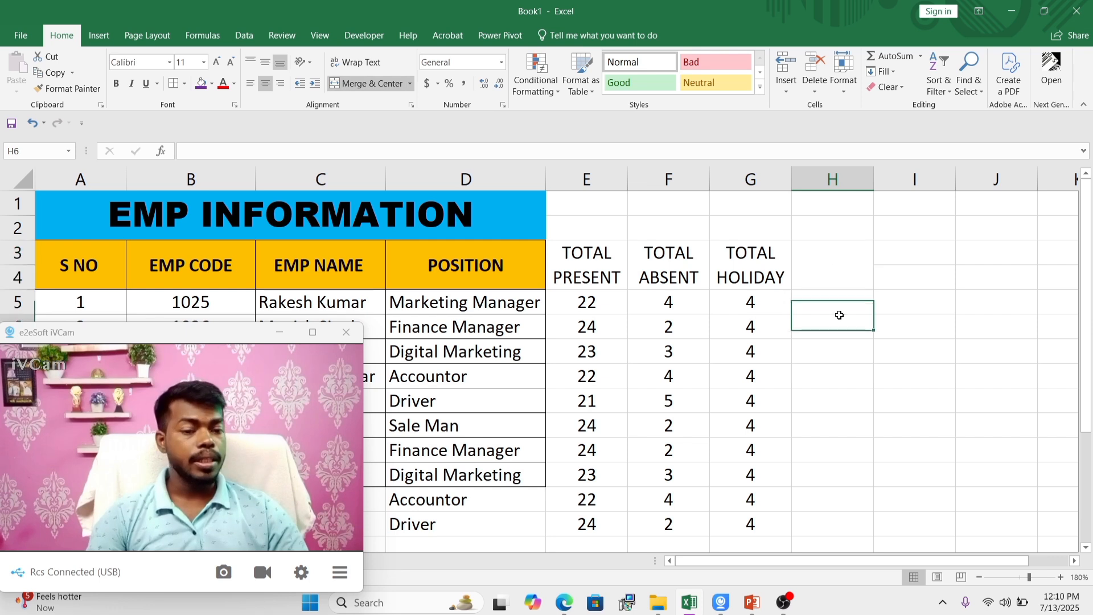
pyautogui.write('BA')
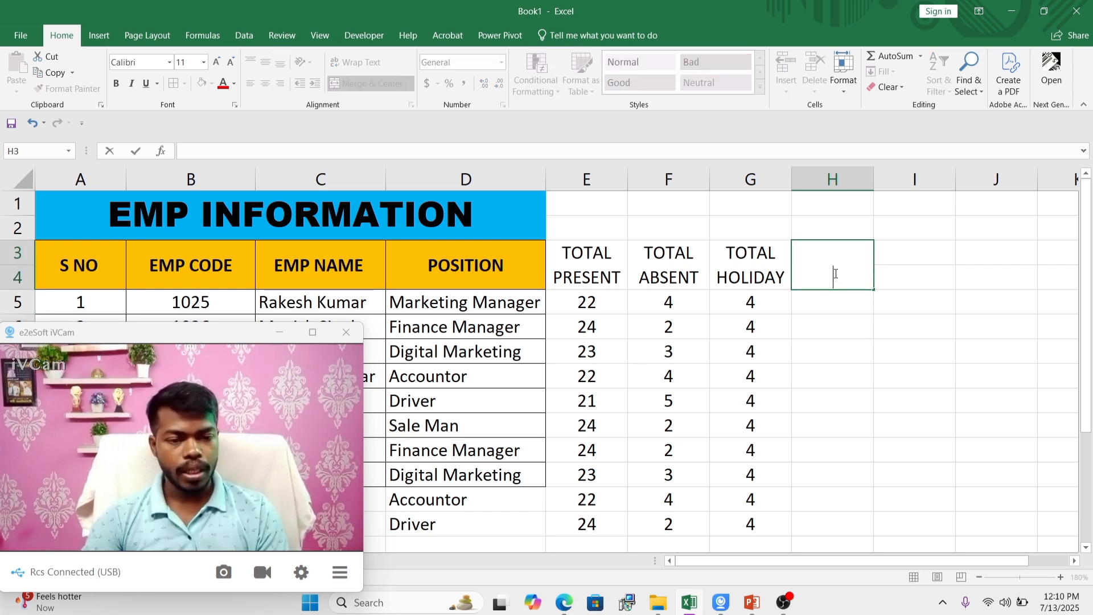
pyautogui.write('FIX SALARY')
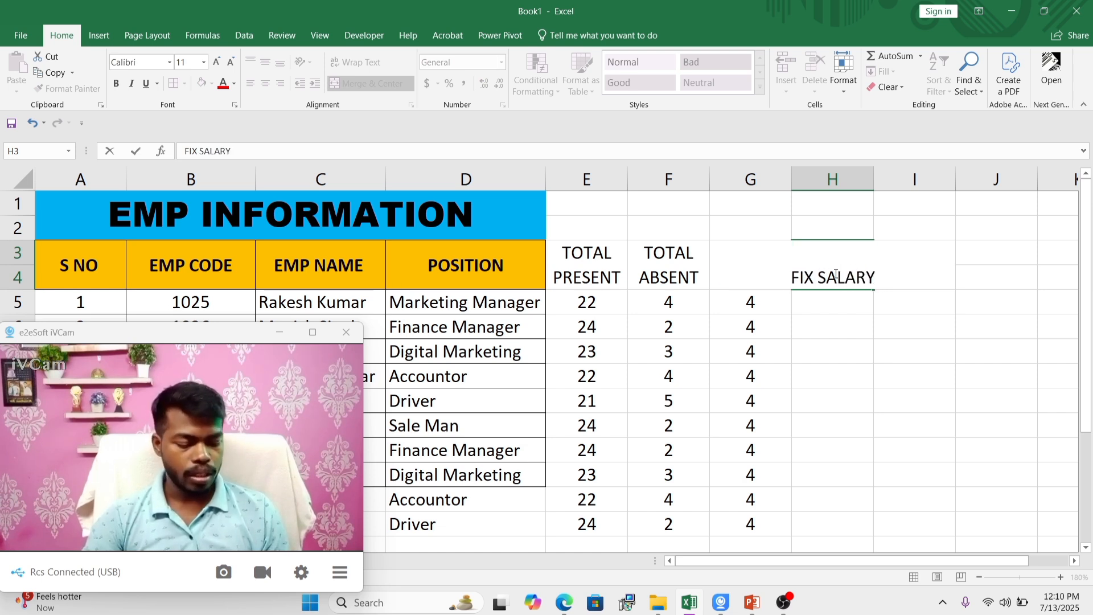
pyautogui.press('Return')
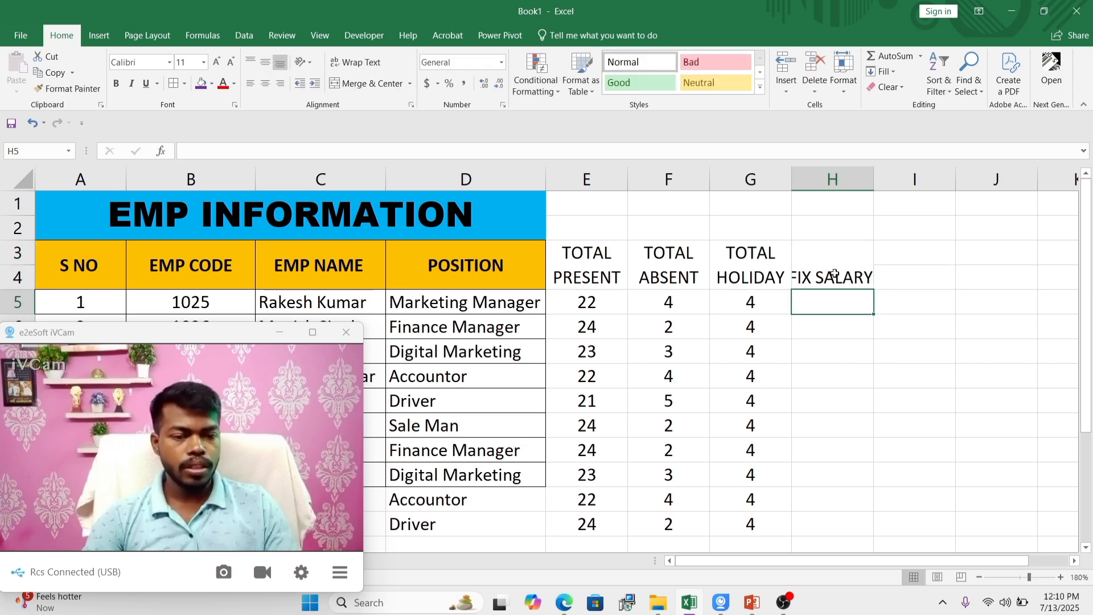
pyautogui.click(834, 275)
pyautogui.click(356, 61)
pyautogui.click(851, 324)
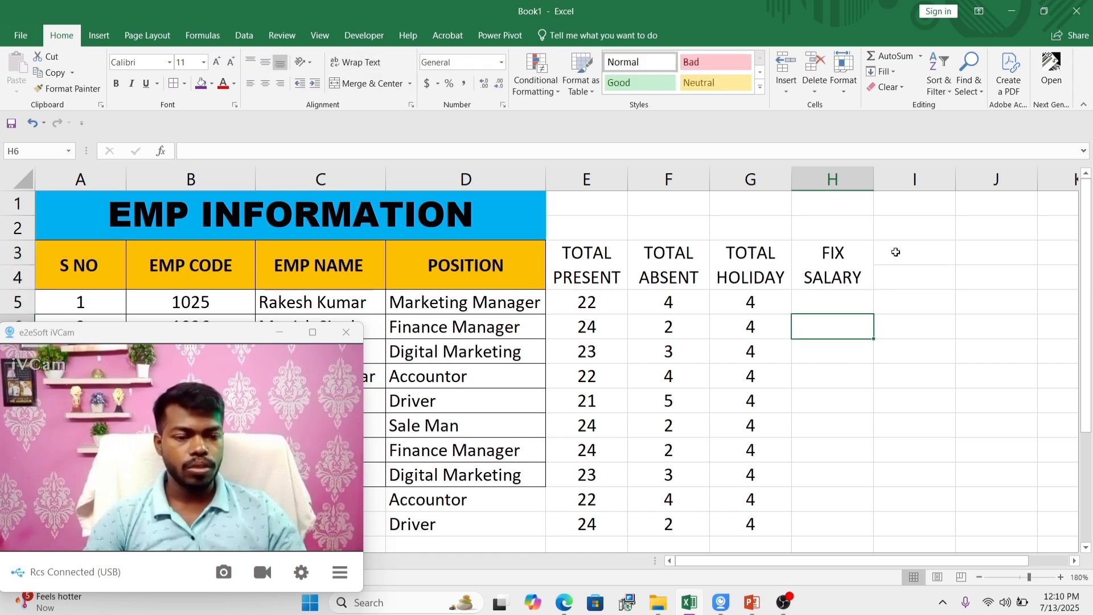
# Step: Merge cells I3:I4 and enter the heading WORKING DAY in the merged cell
pyautogui.moveTo(895, 254); pyautogui.dragTo(898, 280)
pyautogui.click(373, 90)
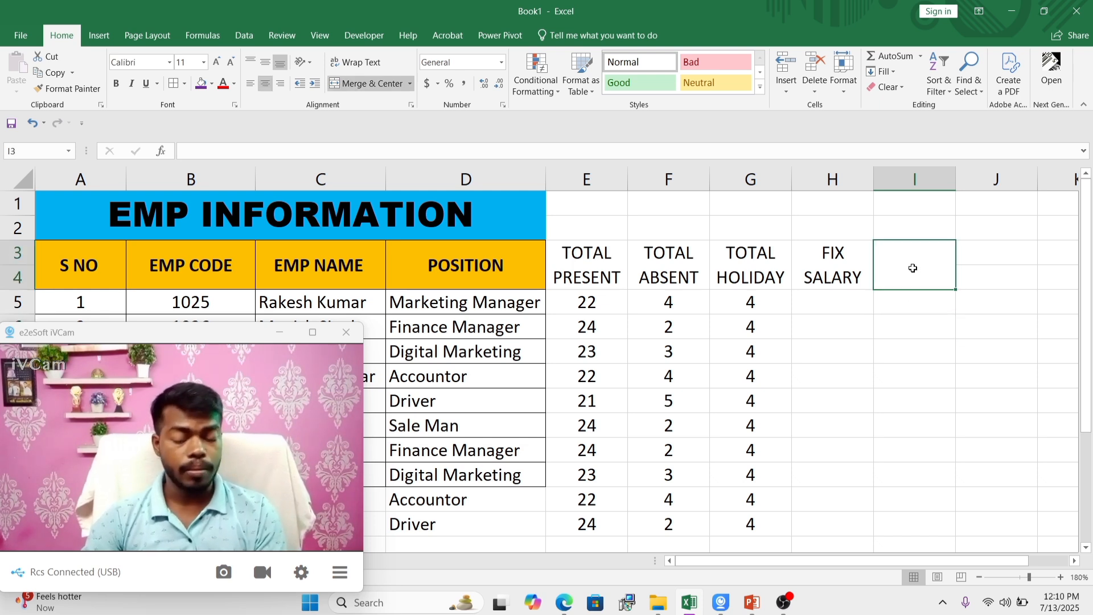
pyautogui.write('WI')
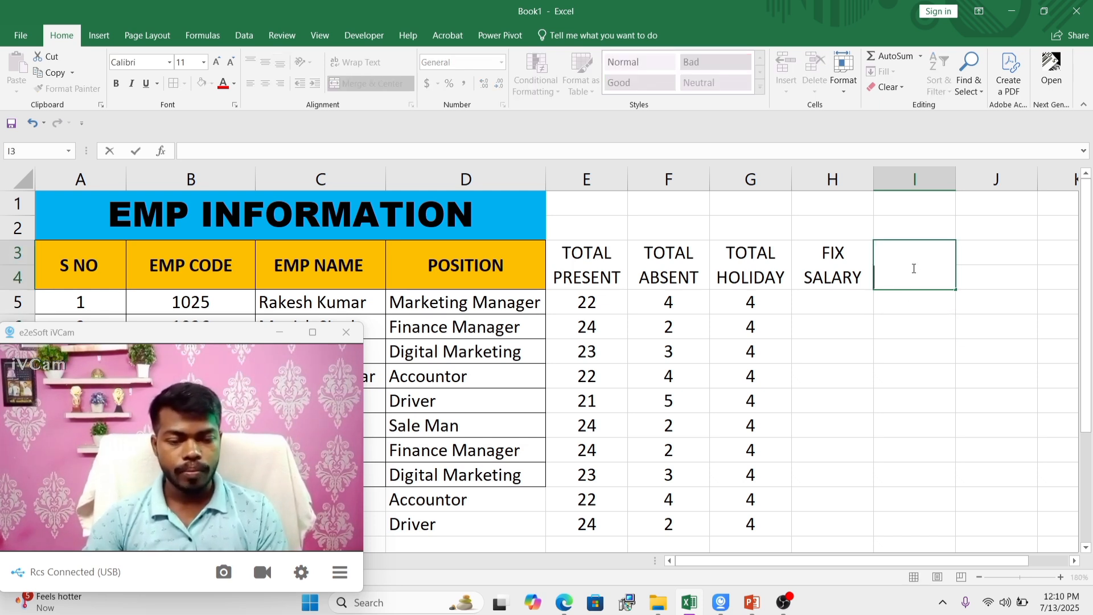
pyautogui.write('RKINF')
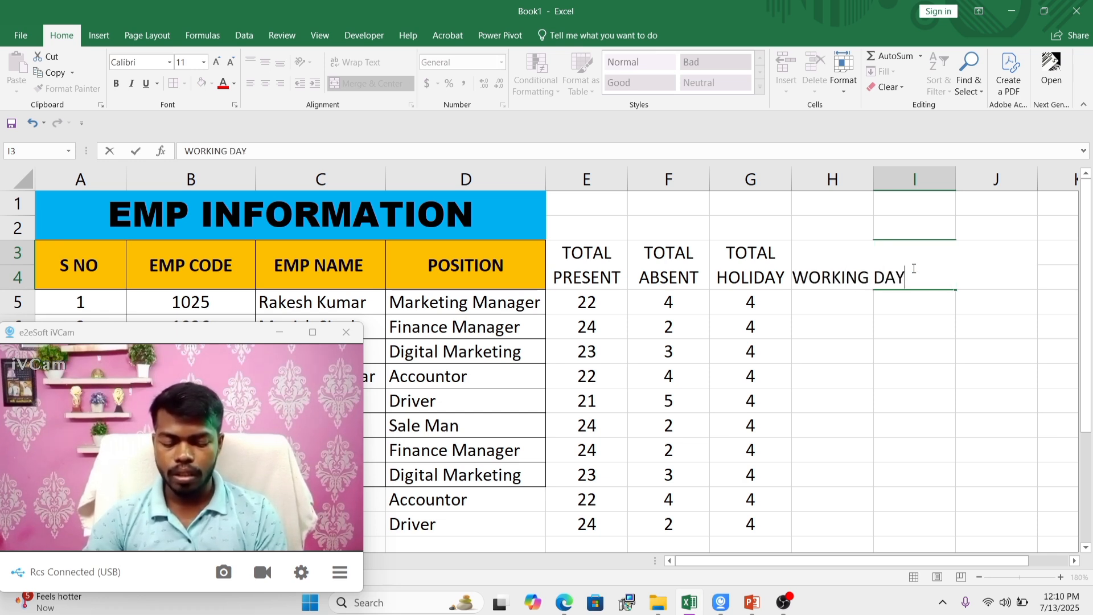
pyautogui.press('Return')
# Step: Wrap the text of the WORKING DAY heading and widen column I slightly so each word fits on its own line
pyautogui.click(914, 268)
pyautogui.hotkey('alt', 'h')
pyautogui.press('w')
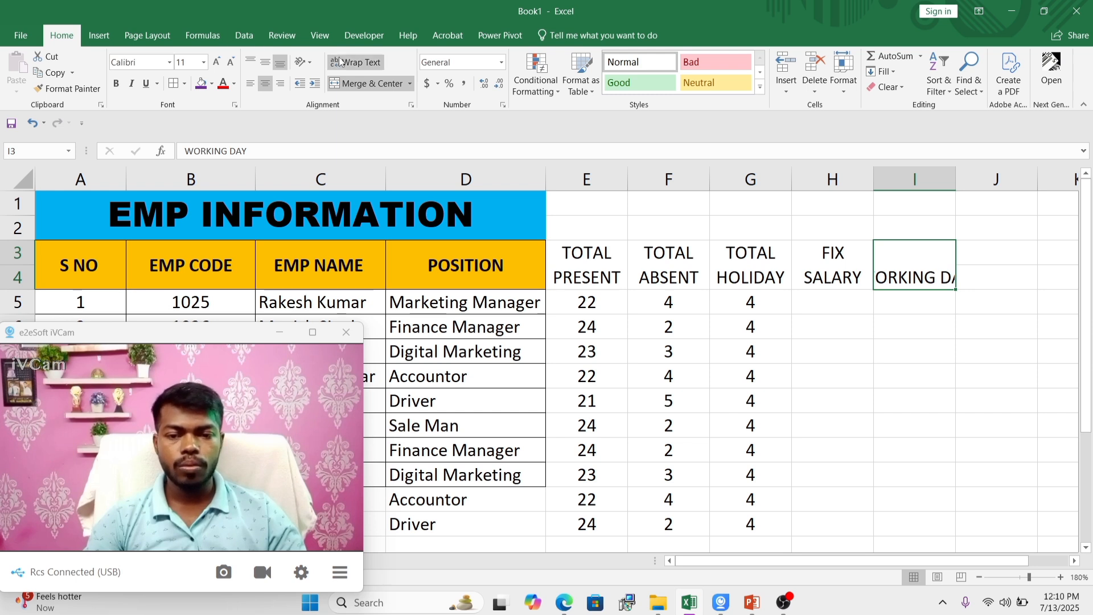
pyautogui.click(857, 296)
pyautogui.click(927, 273)
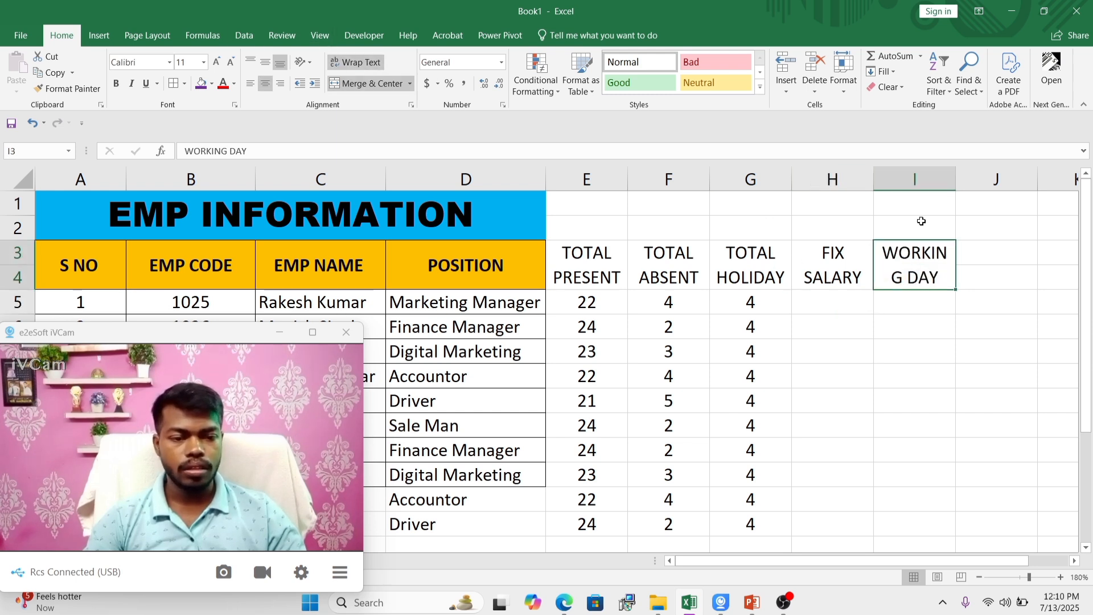
pyautogui.moveTo(958, 176); pyautogui.dragTo(962, 188)
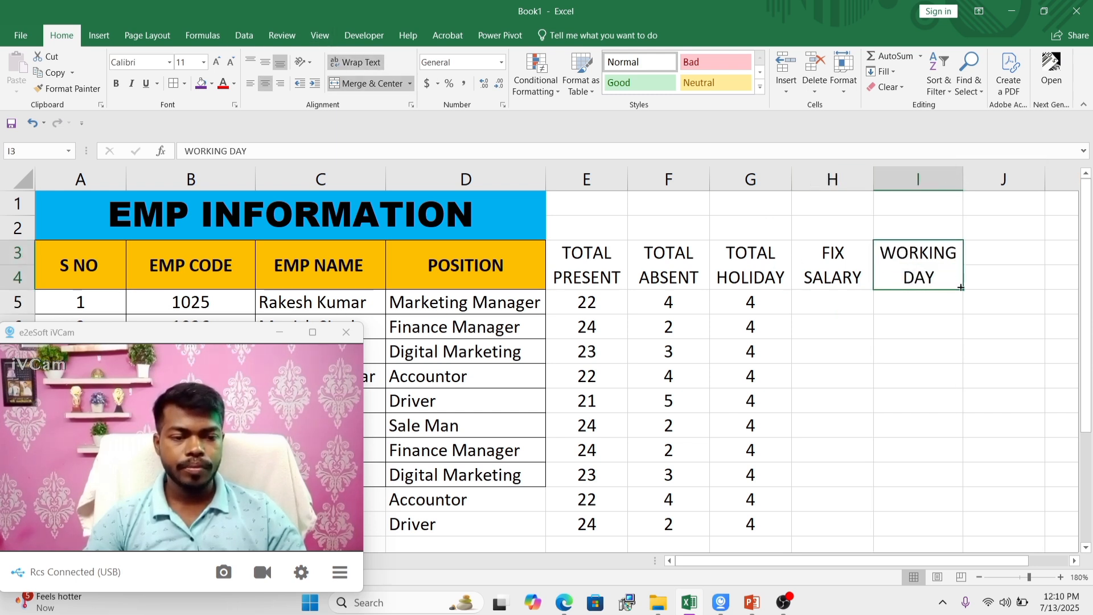
pyautogui.press('Return')
# Step: Merge cells J3:J4, enter the heading BASIC SALARY, and wrap its text onto two lines
pyautogui.moveTo(1000, 257); pyautogui.dragTo(1000, 276)
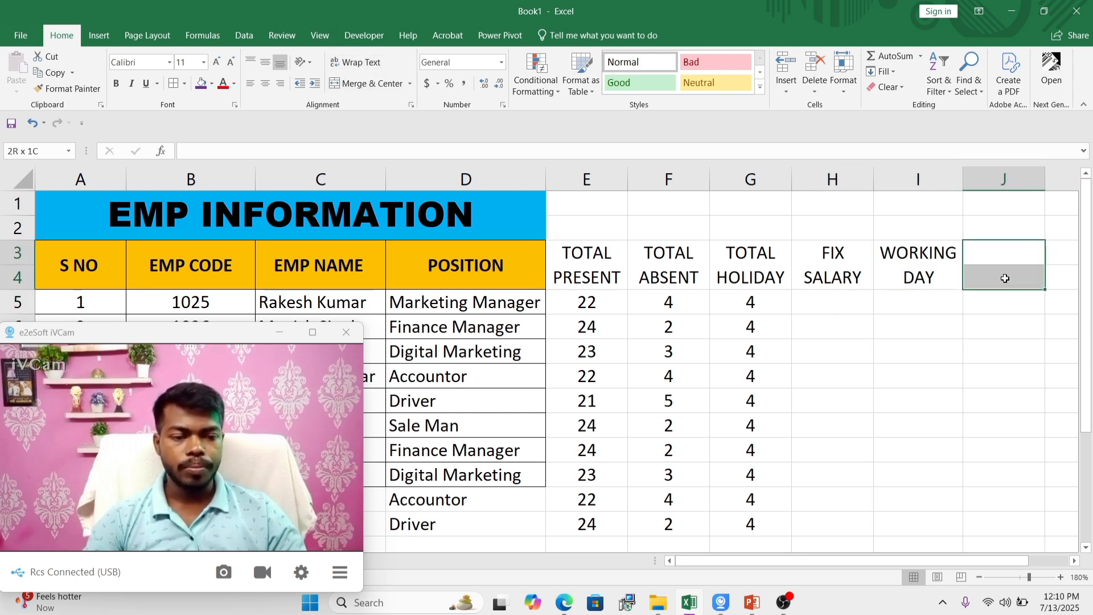
pyautogui.click(369, 83)
pyautogui.write('BA')
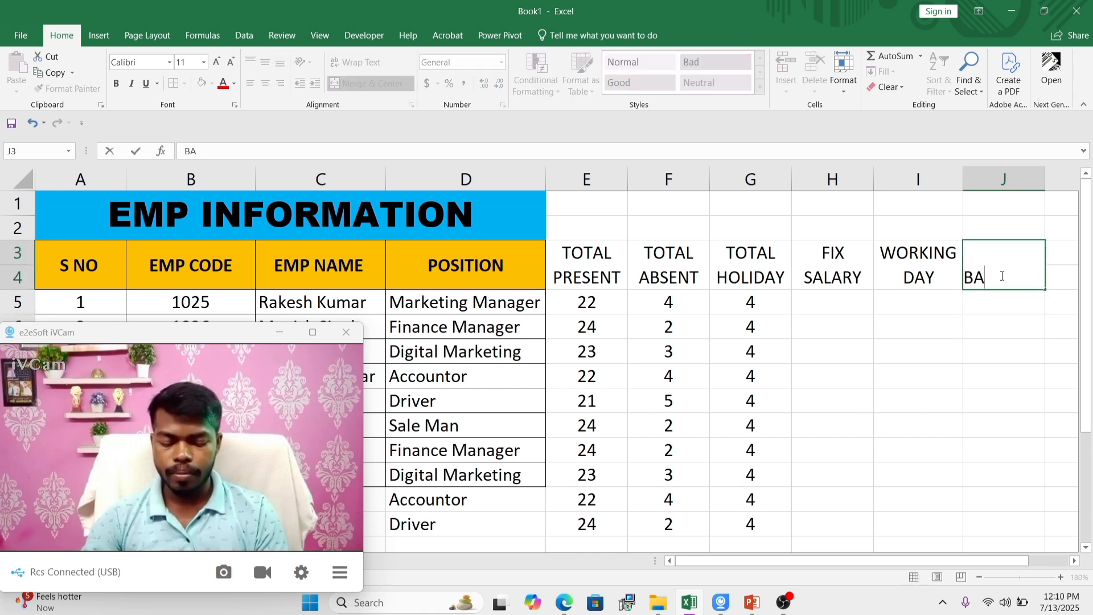
pyautogui.write('SIC SALA')
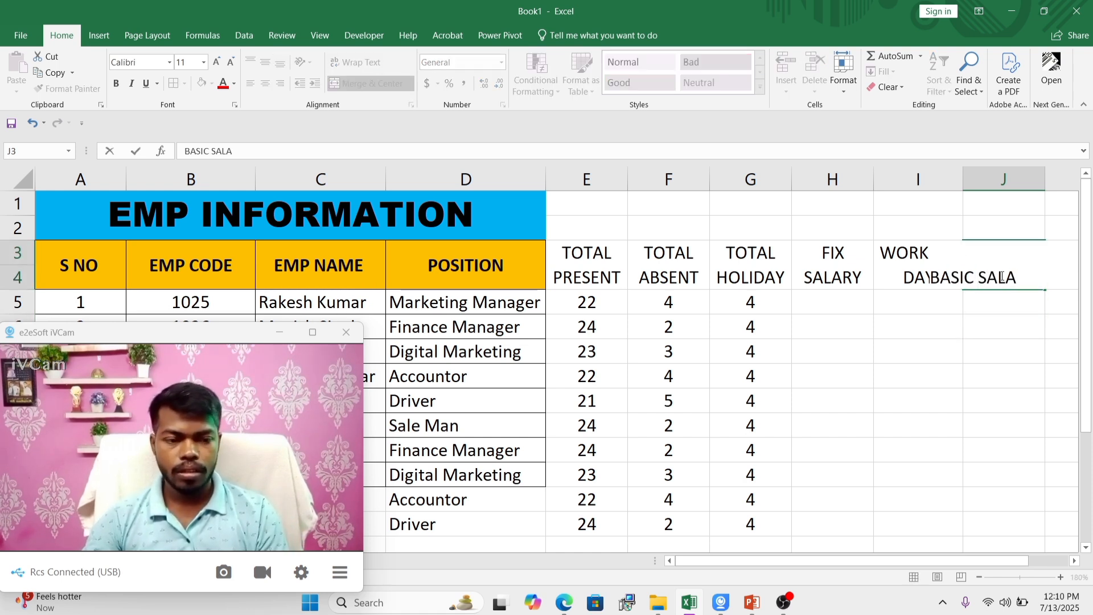
pyautogui.write('RY')
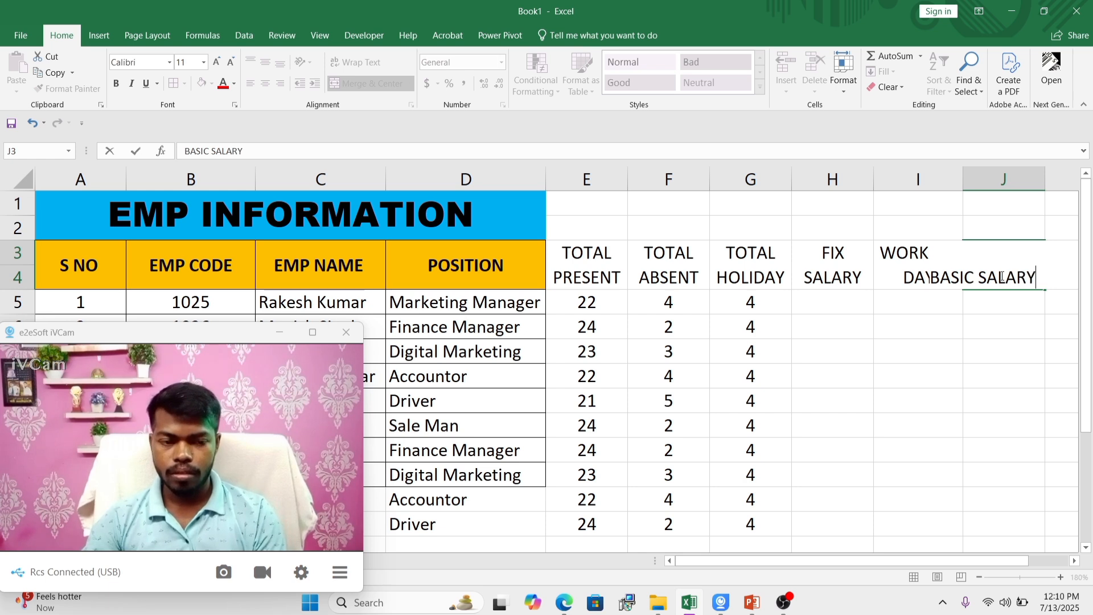
pyautogui.click(994, 373)
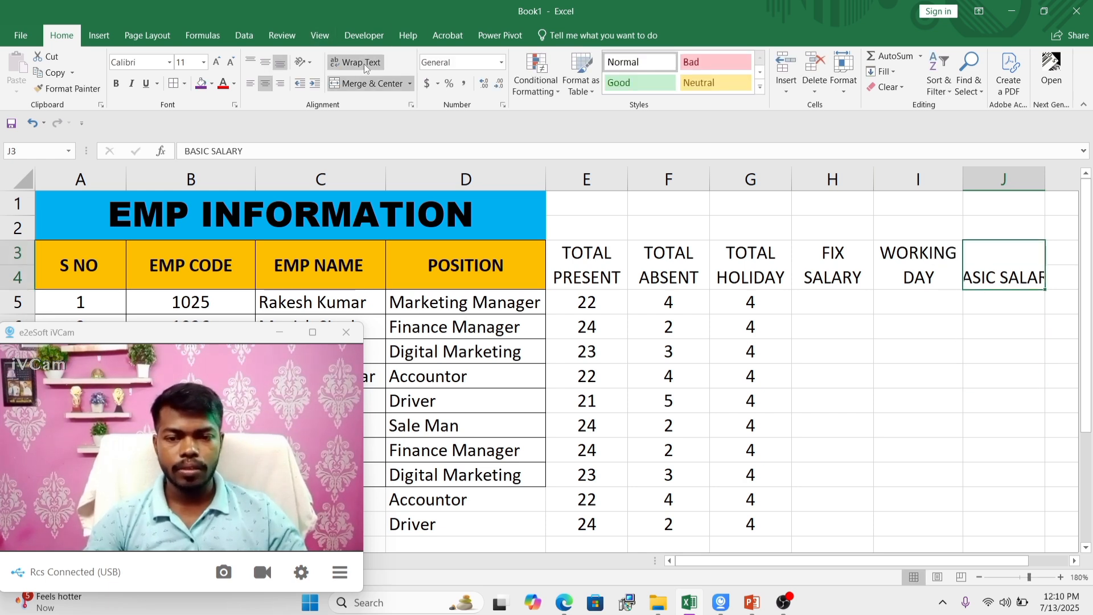
pyautogui.click(847, 334)
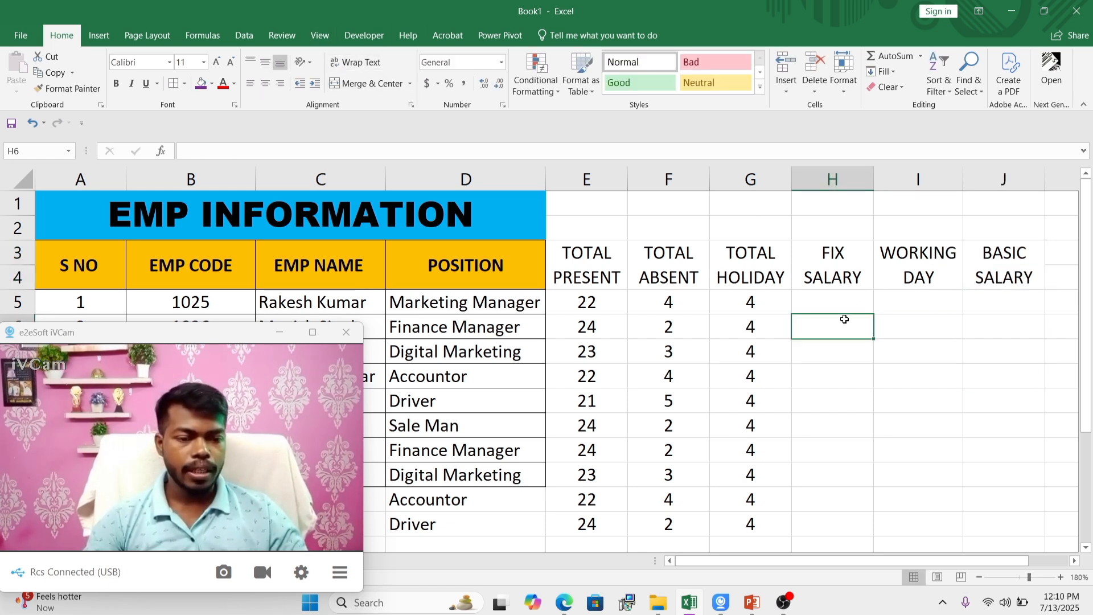
# Step: Enter the heading M/A in cell K3, beside BASIC SALARY
pyautogui.click(839, 301)
pyautogui.click(848, 254)
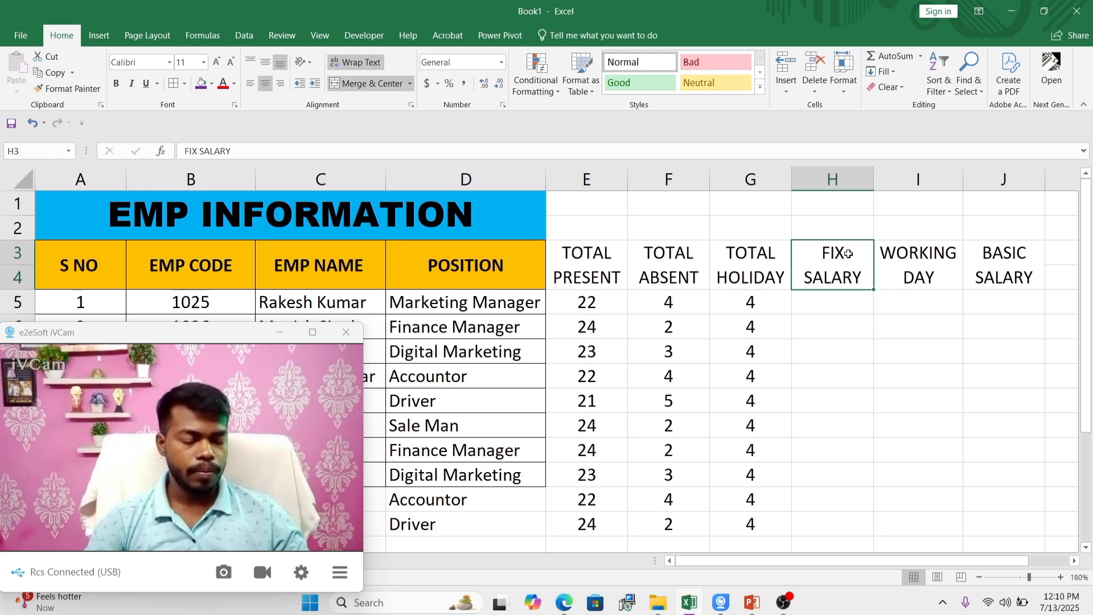
pyautogui.press('Right')
pyautogui.press('Right')
pyautogui.press('Right')
pyautogui.press('Left')
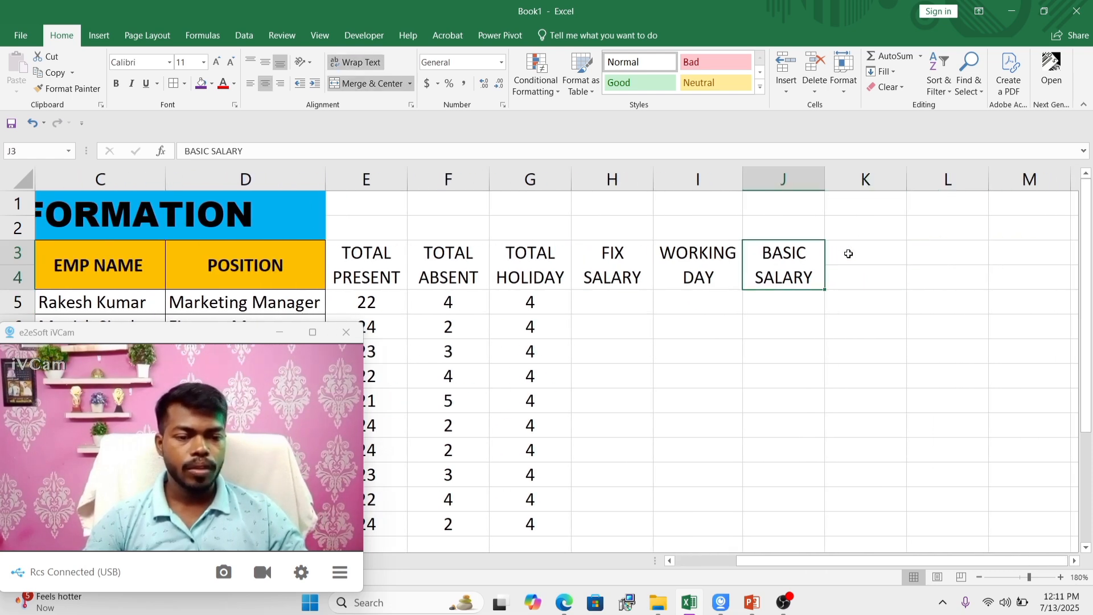
pyautogui.click(848, 254)
pyautogui.click(826, 309)
pyautogui.click(862, 258)
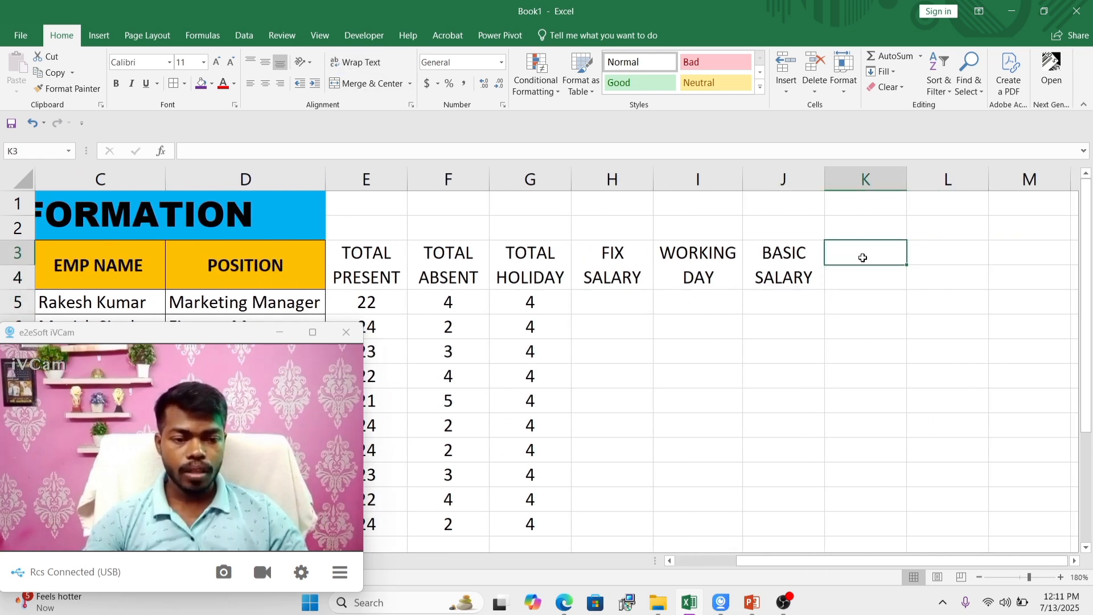
pyautogui.write('M/A')
pyautogui.press('Tab')
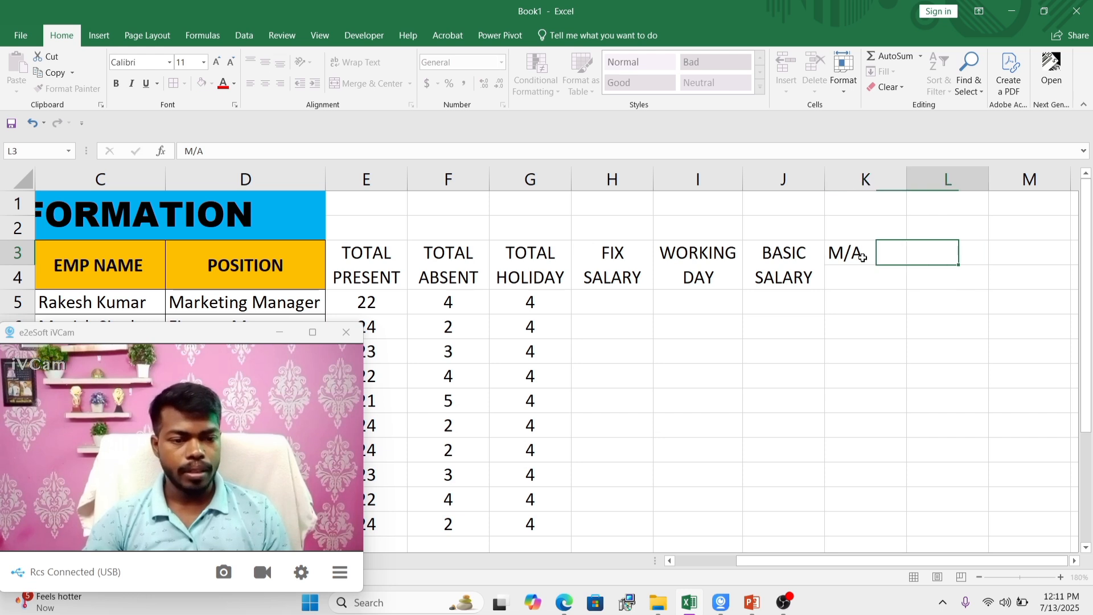
# Step: Enter the heading H/A in cell L3 and correct it to H/R
pyautogui.write('H')
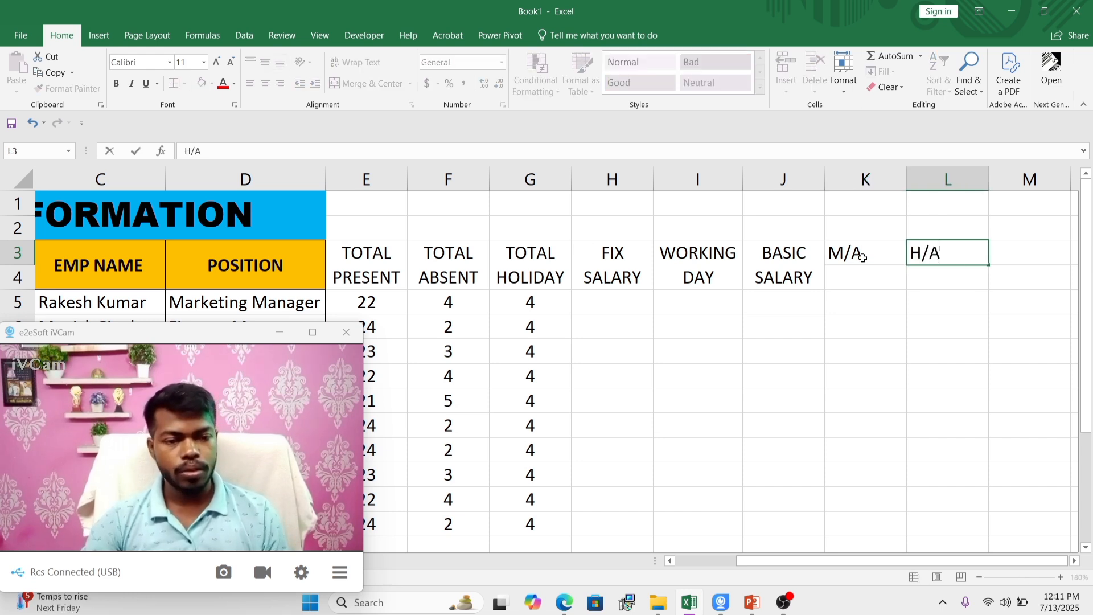
pyautogui.write('/A')
pyautogui.press('Tab')
pyautogui.press('Left')
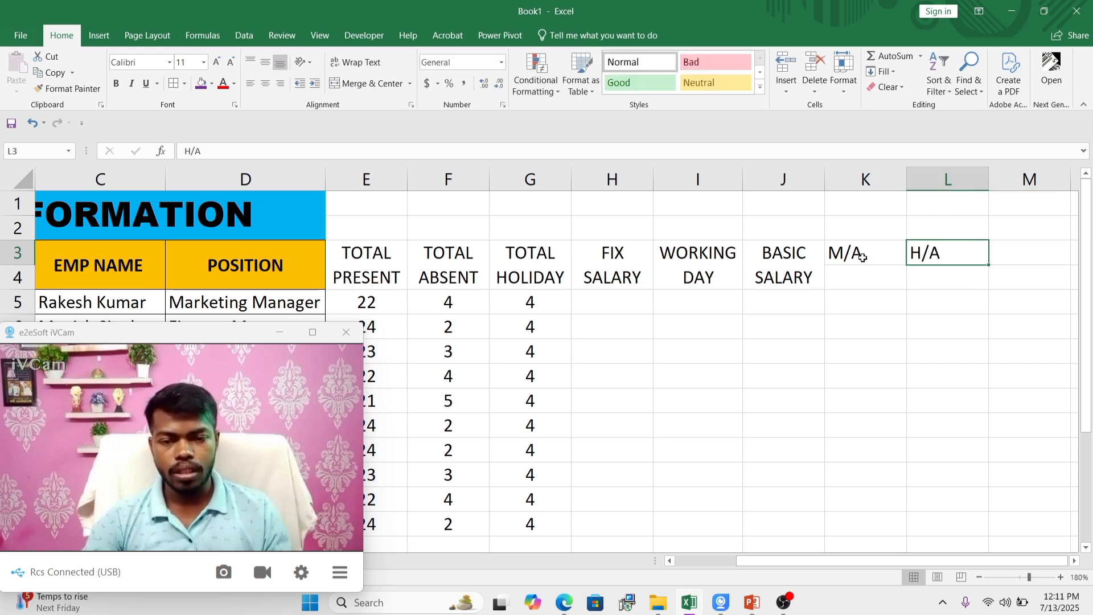
pyautogui.click(215, 150)
pyautogui.press('BackSpace')
pyautogui.write('R')
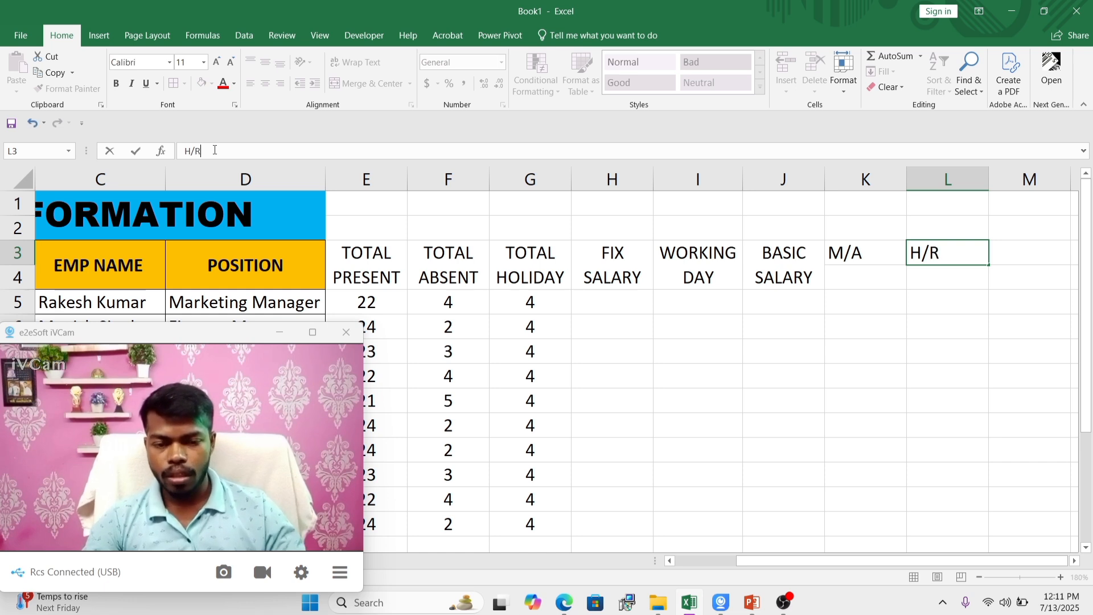
pyautogui.click(826, 303)
# Step: Centre the M/A and H/R headings in cells K3 and L3
pyautogui.click(858, 260)
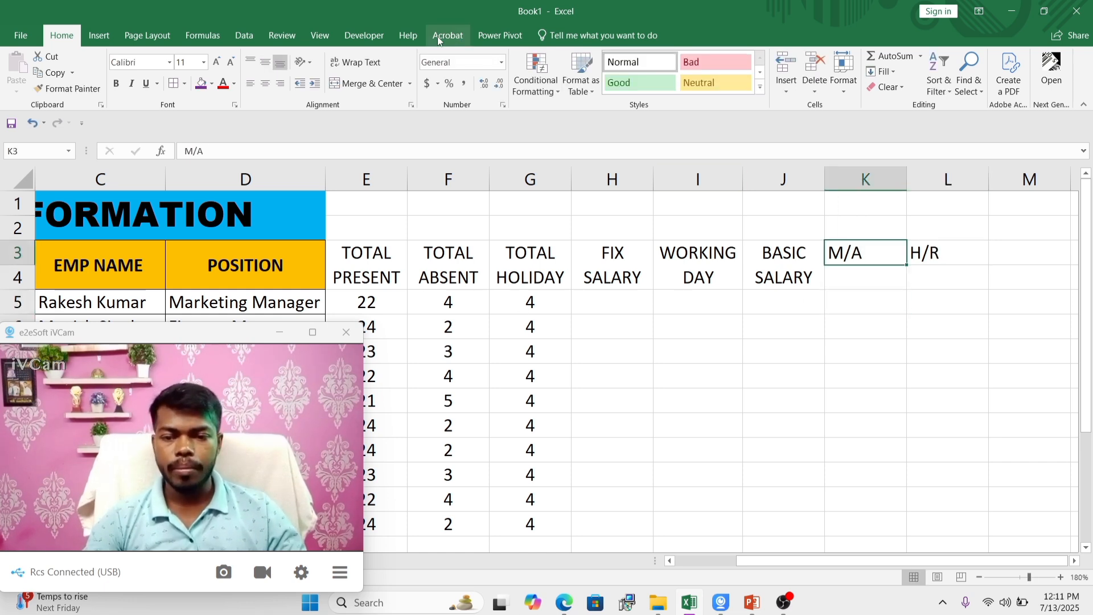
pyautogui.click(266, 83)
pyautogui.click(929, 252)
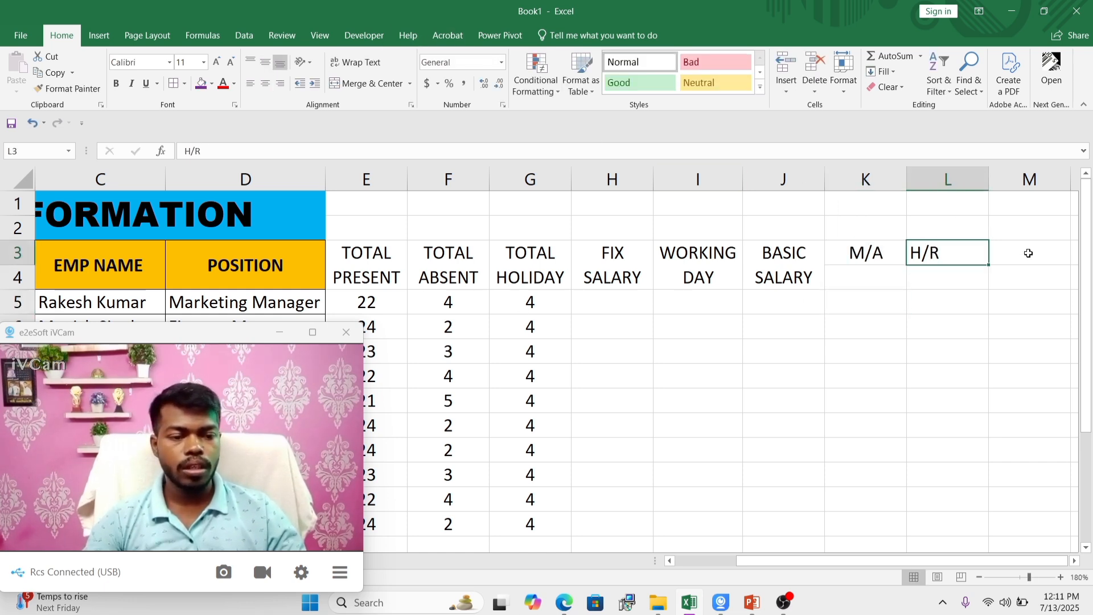
pyautogui.click(265, 83)
pyautogui.click(976, 275)
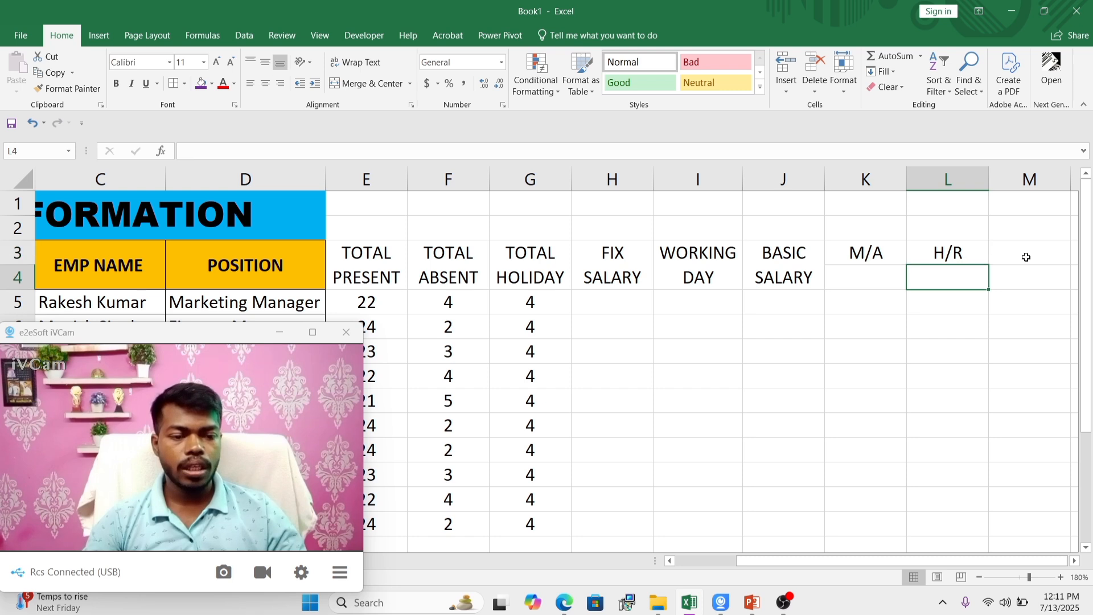
# Step: Enter the heading BNOUS in cell M3 and centre it
pyautogui.click(1034, 252)
pyautogui.press('Right')
pyautogui.press('Left')
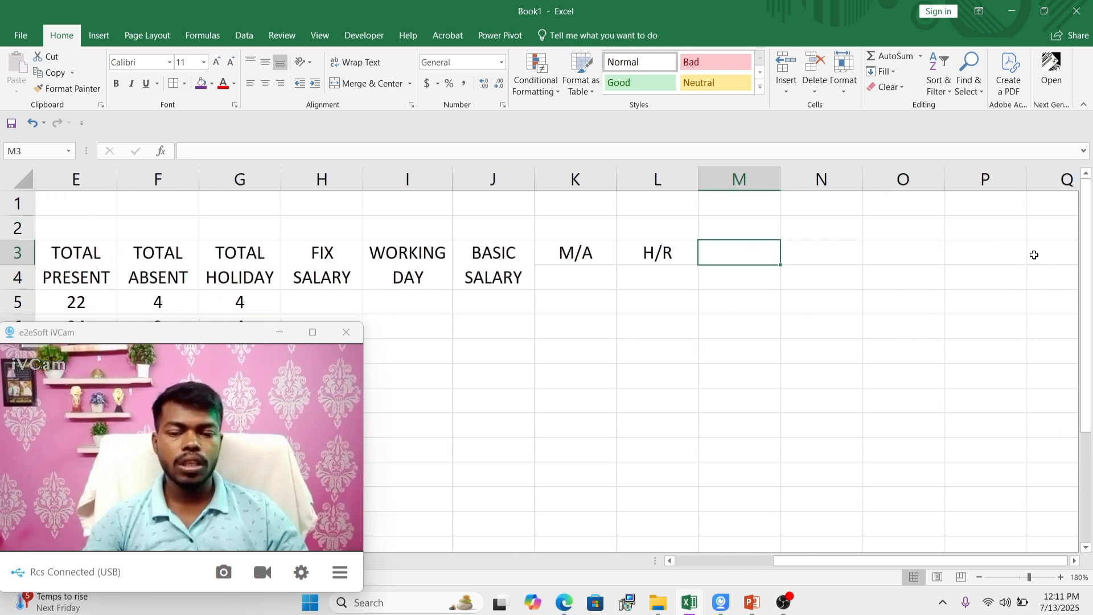
pyautogui.write('BNO')
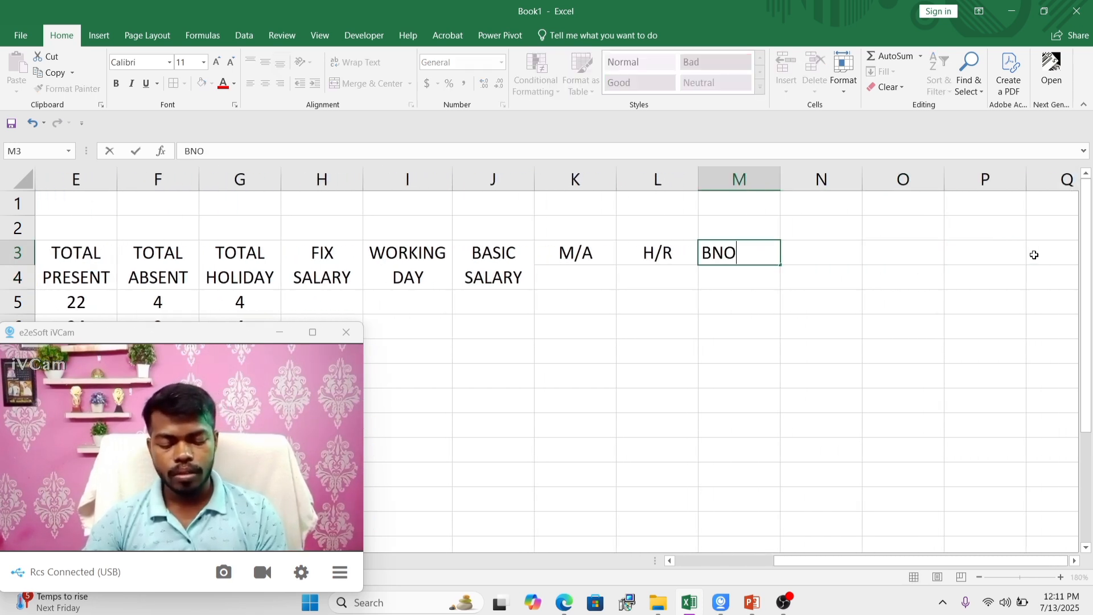
pyautogui.write('US')
pyautogui.click(788, 302)
pyautogui.click(715, 247)
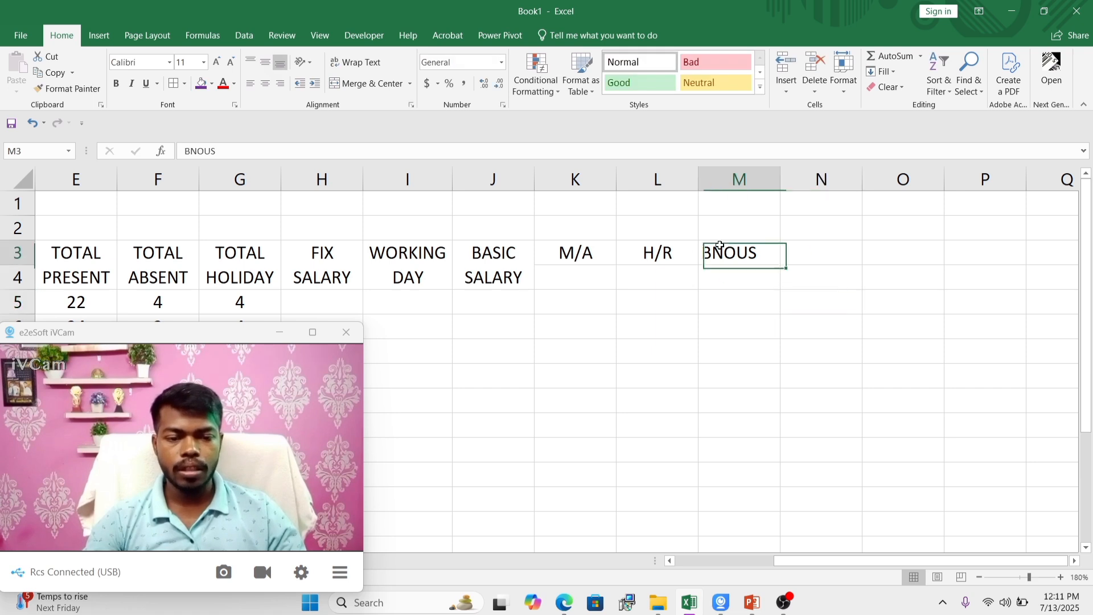
pyautogui.click(267, 85)
pyautogui.click(683, 347)
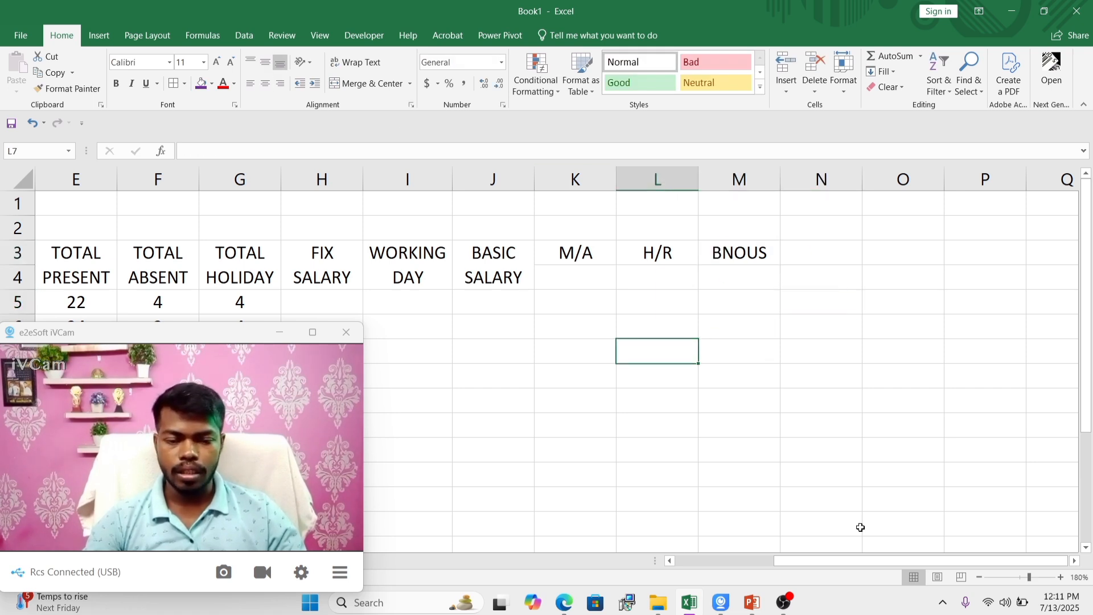
# Step: Enter the rates 10% in K4 under M/A and 5% in L4 under H/R
pyautogui.moveTo(806, 563)
pyautogui.mouseDown()
pyautogui.moveTo(775, 559)
pyautogui.moveTo(791, 559)
pyautogui.mouseUp()
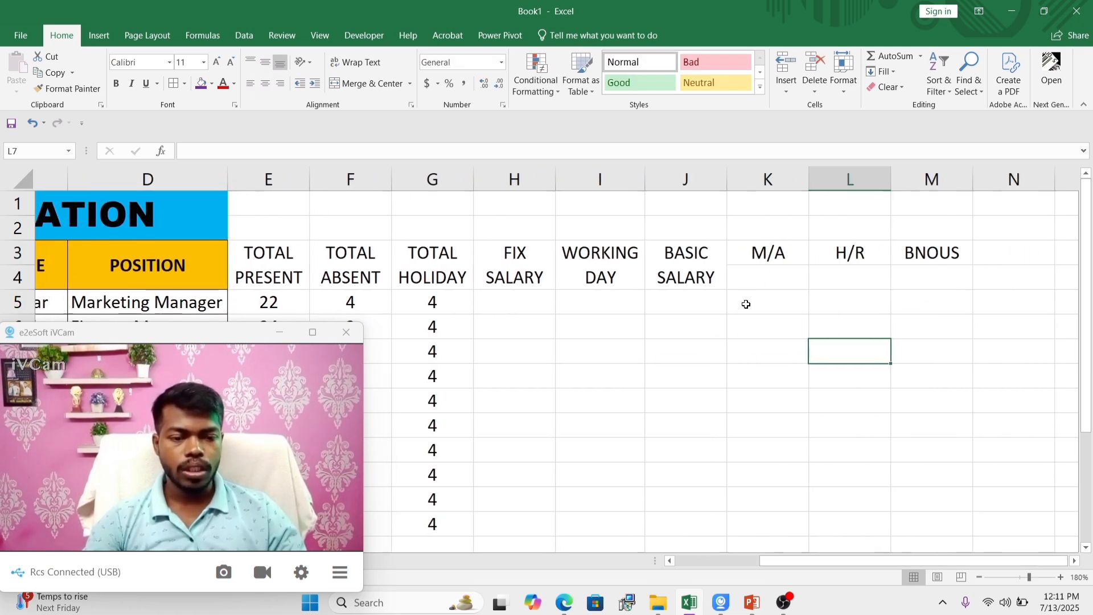
pyautogui.click(733, 252)
pyautogui.click(852, 255)
pyautogui.click(892, 253)
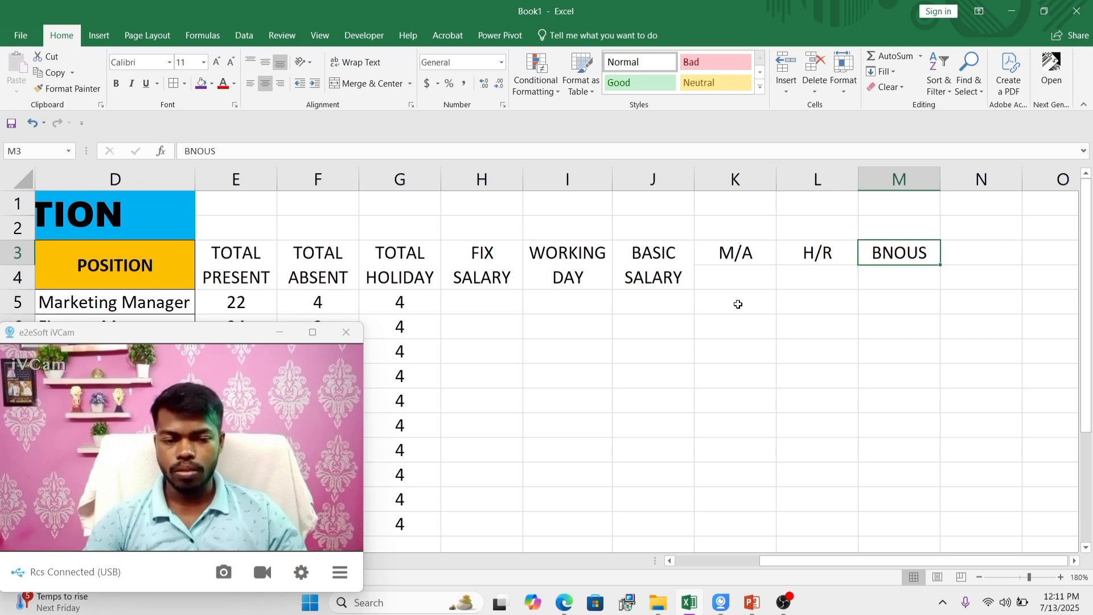
pyautogui.click(736, 302)
pyautogui.click(732, 277)
pyautogui.write('10')
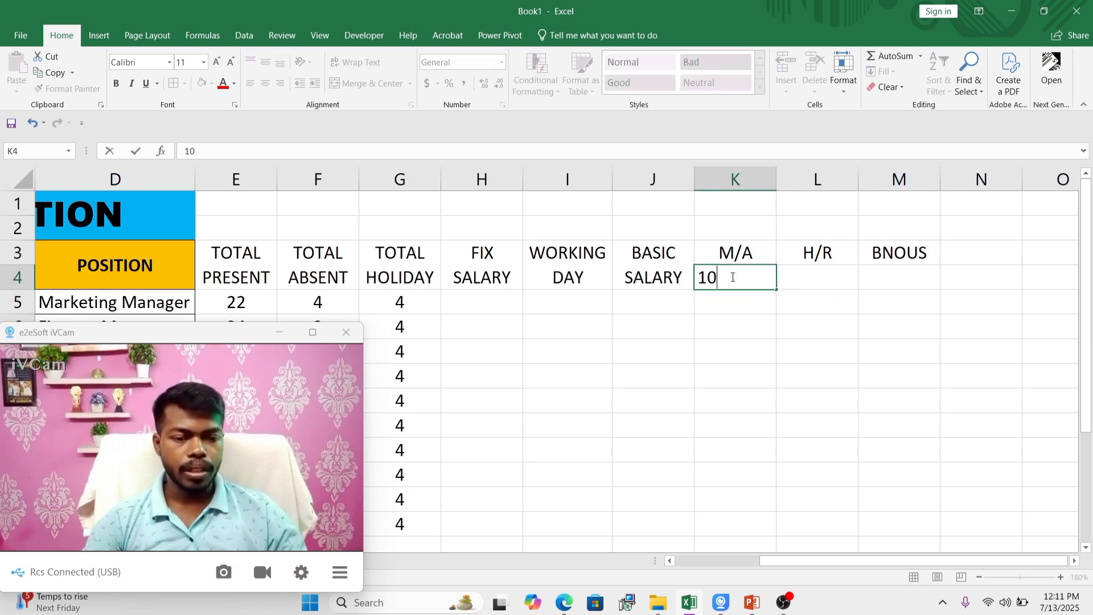
pyautogui.write('%')
pyautogui.press('Tab')
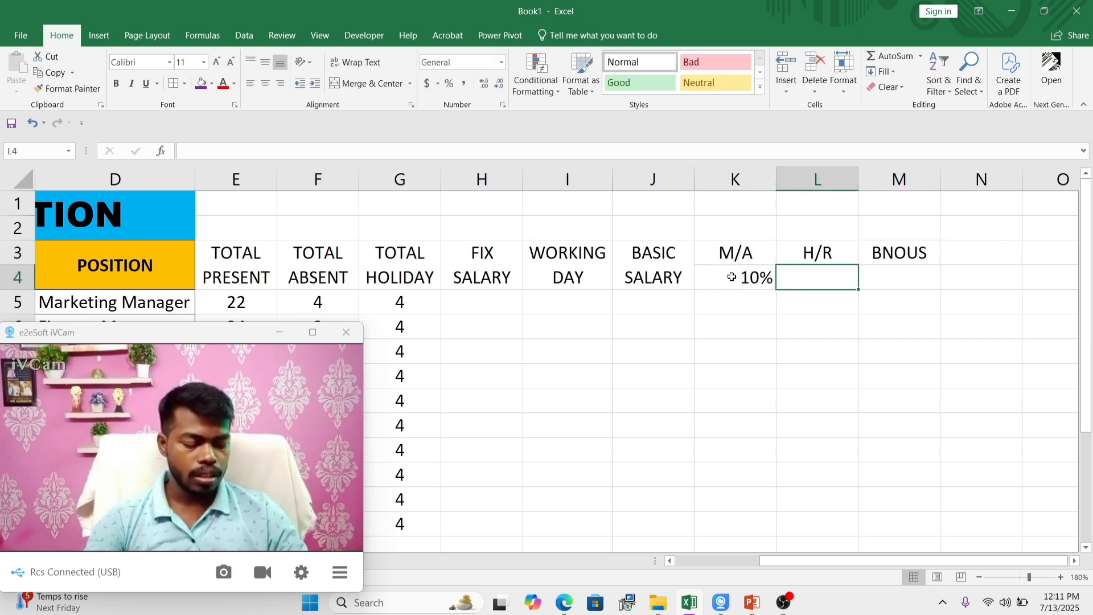
pyautogui.write('5%')
pyautogui.press('Tab')
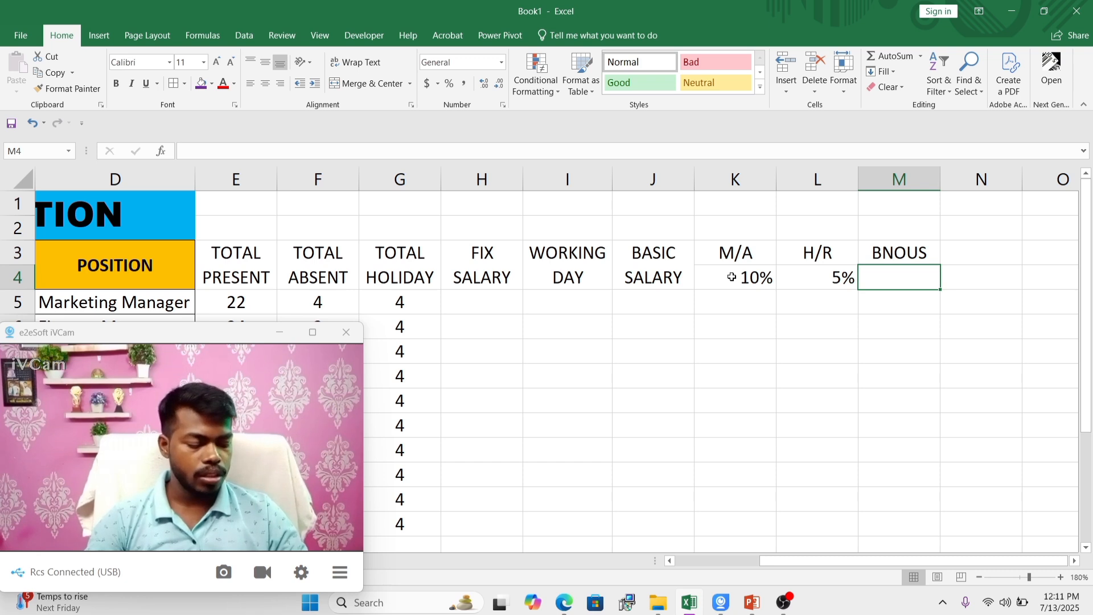
# Step: Enter the rate 6% in M4 under BNOUS, correcting the mistyped percent sign
pyautogui.write('6&')
pyautogui.press('Tab')
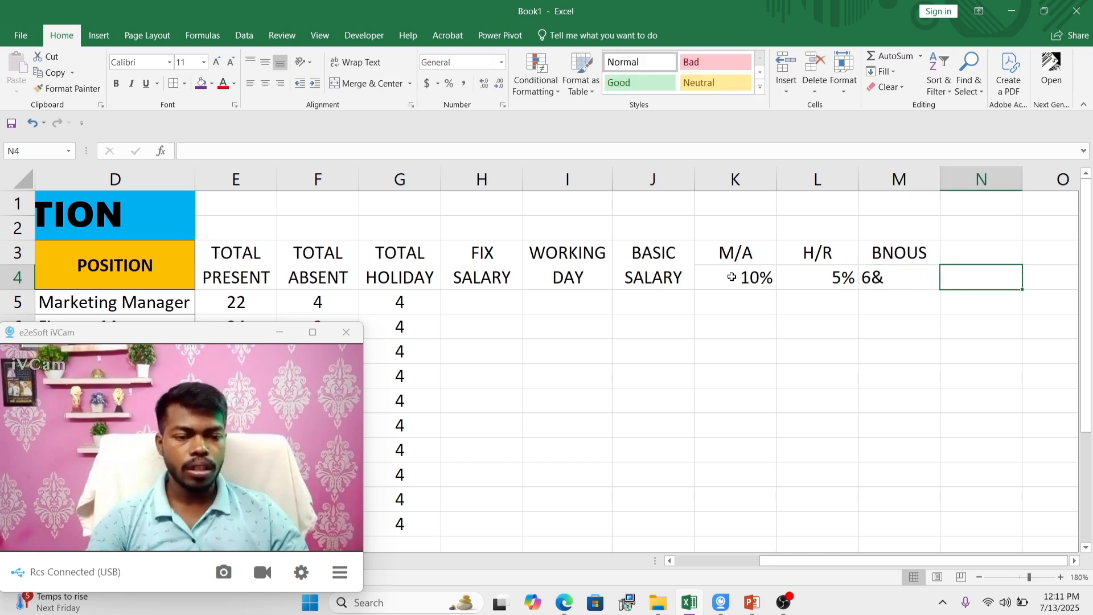
pyautogui.doubleClick(905, 281)
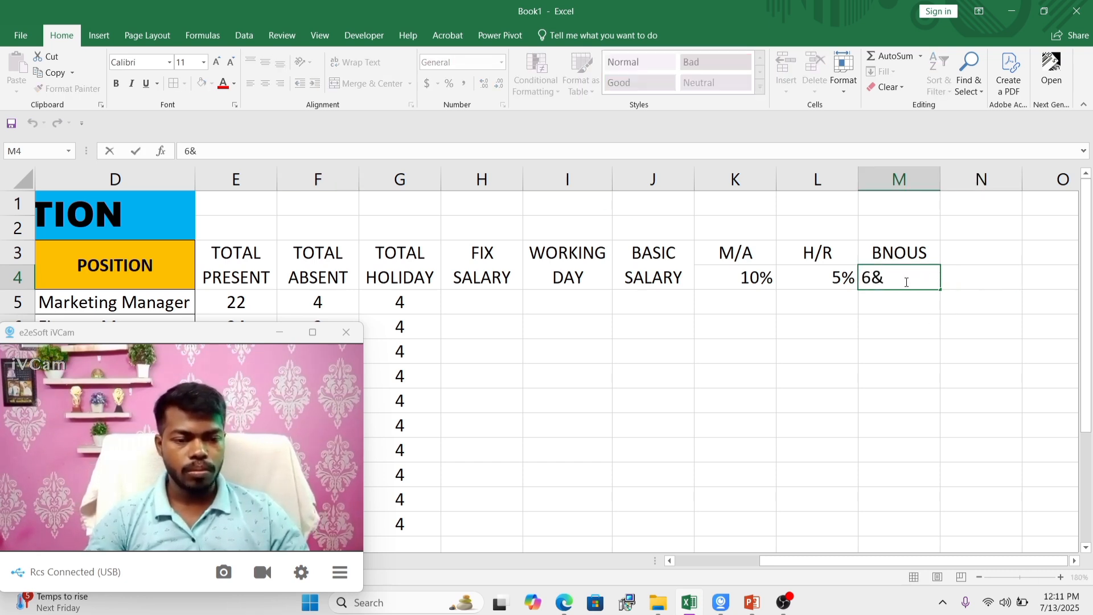
pyautogui.press('BackSpace')
pyautogui.write('%')
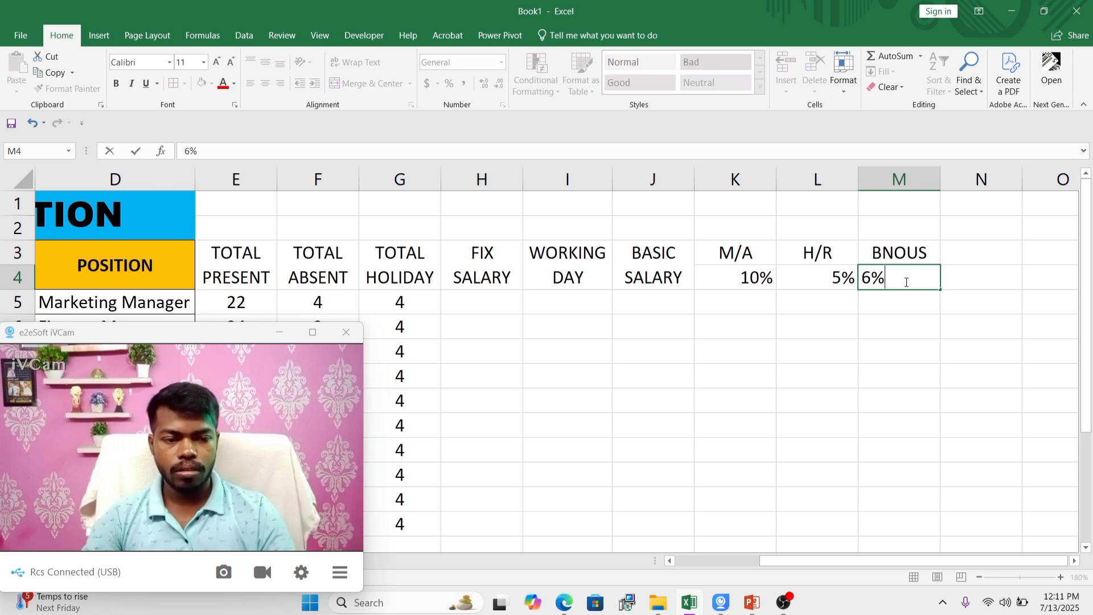
pyautogui.click(843, 321)
# Step: Centre the M/A, H/R and BNOUS rates in cells K4 to M4
pyautogui.moveTo(770, 283); pyautogui.dragTo(905, 277)
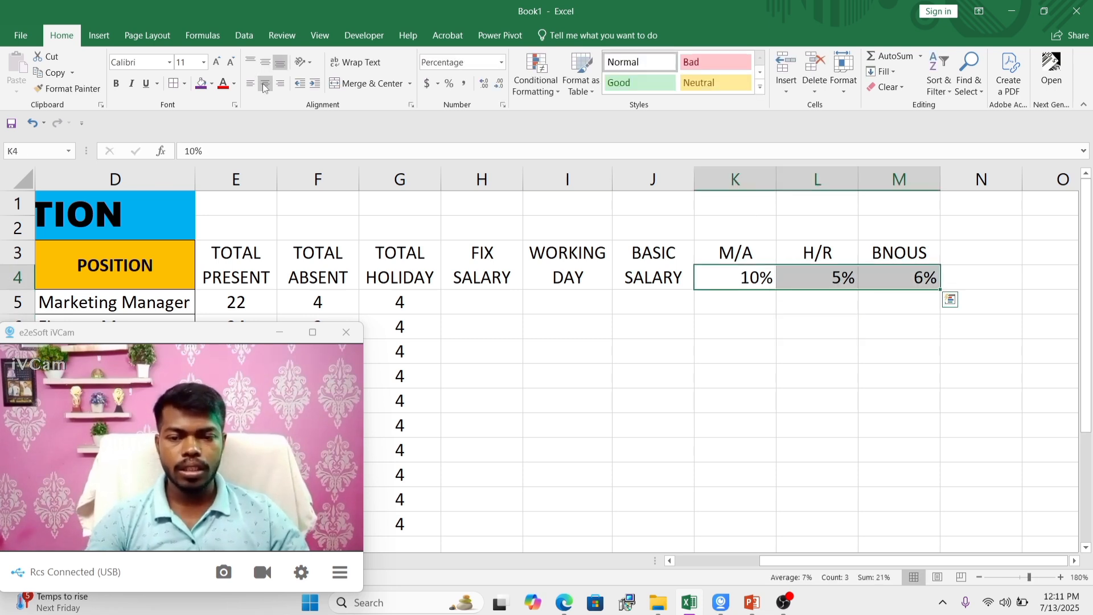
pyautogui.click(264, 84)
pyautogui.click(785, 432)
pyautogui.click(828, 281)
pyautogui.press('Right')
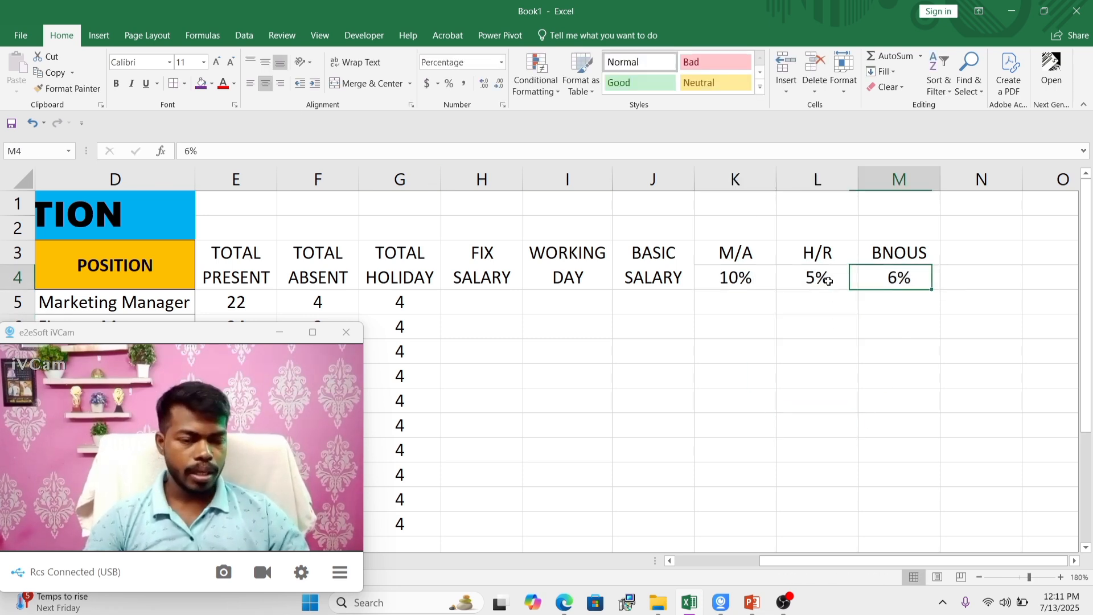
# Step: Merge and centre cells N3:N4 and enter GROSS SALARY there as a text-wrapped heading
pyautogui.press('Right')
pyautogui.press('Right')
pyautogui.press('Right')
pyautogui.moveTo(826, 259); pyautogui.dragTo(825, 279)
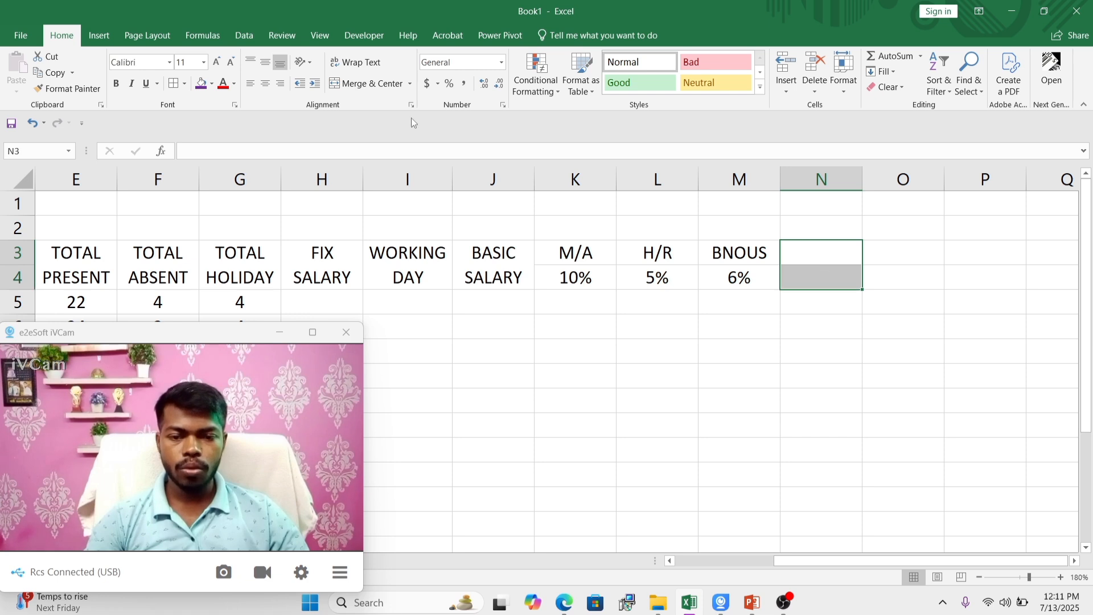
pyautogui.click(369, 84)
pyautogui.click(821, 264)
pyautogui.write('G')
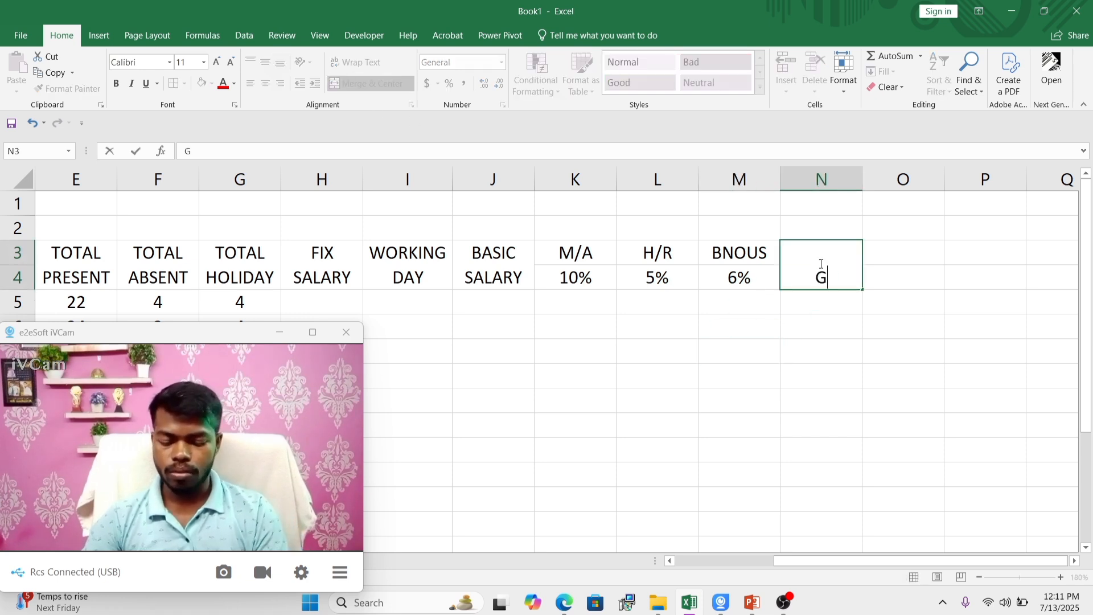
pyautogui.write('ROSS')
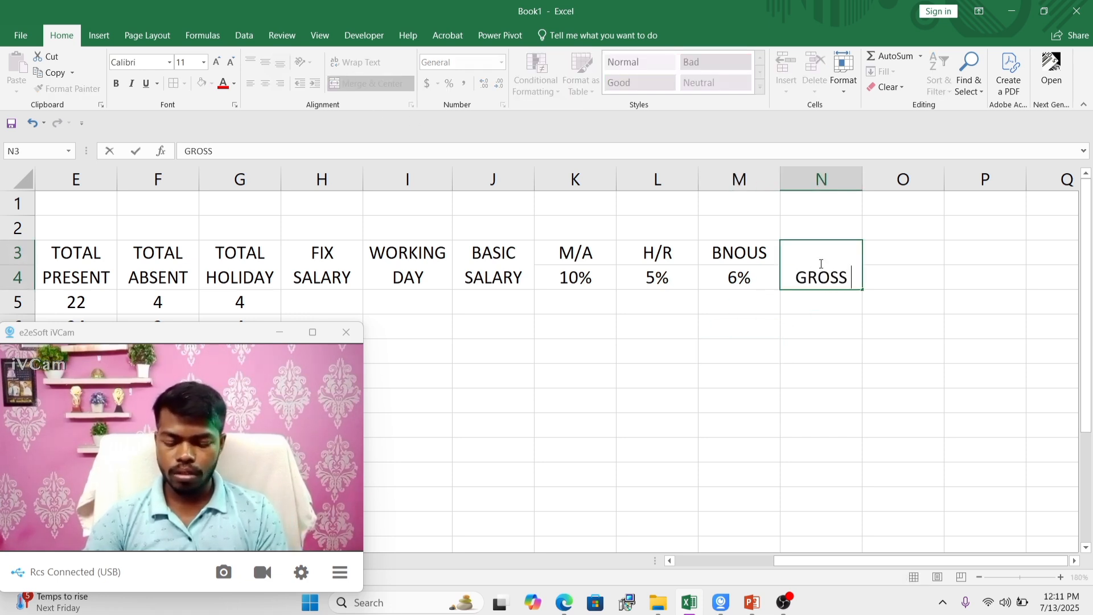
pyautogui.write(' SALARY')
pyautogui.press('Return')
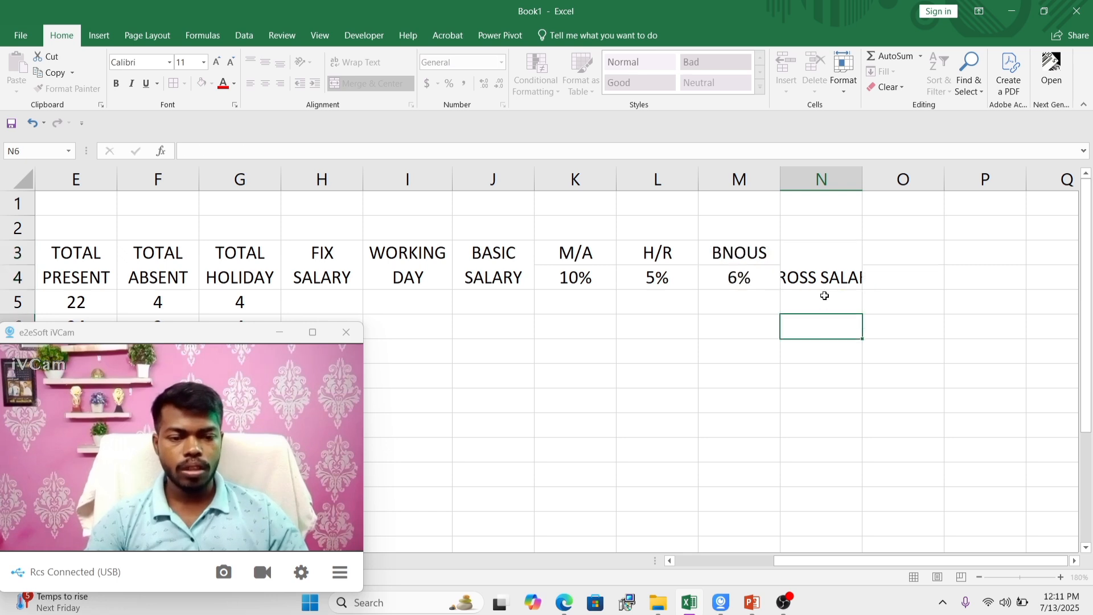
pyautogui.click(822, 283)
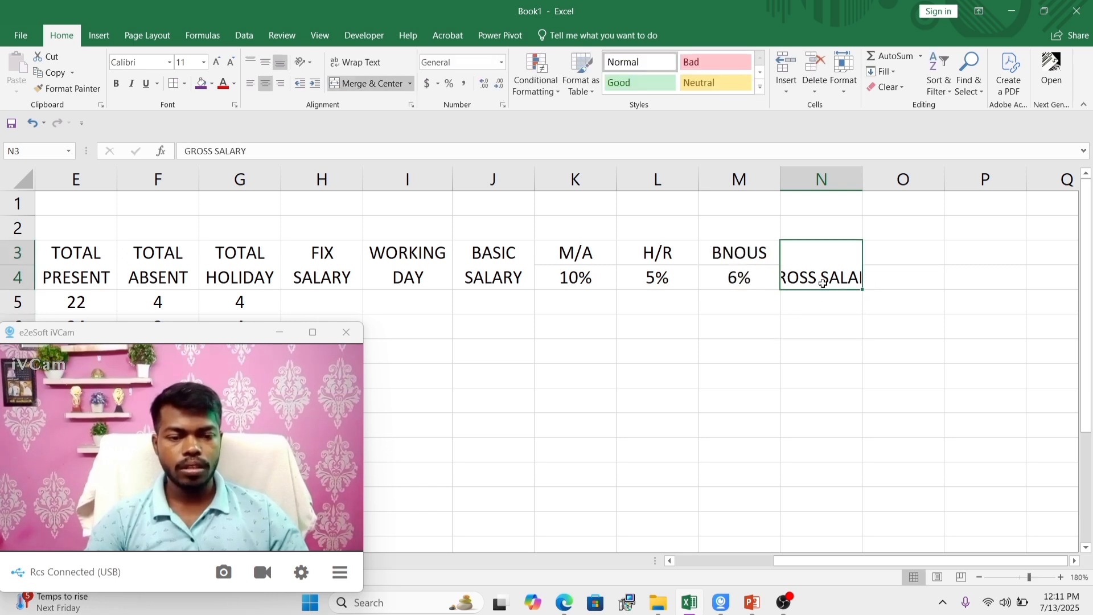
pyautogui.click(360, 57)
pyautogui.click(844, 305)
# Step: Enter the heading PF in cell O3 with the rate 12% below it in O4
pyautogui.click(876, 249)
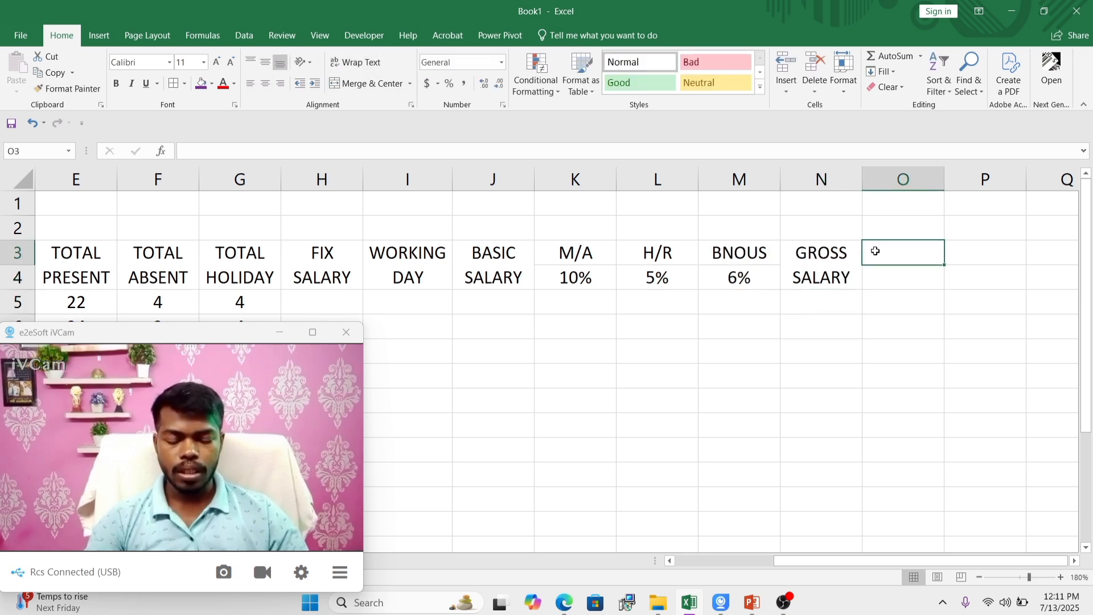
pyautogui.write('PF')
pyautogui.press('Return')
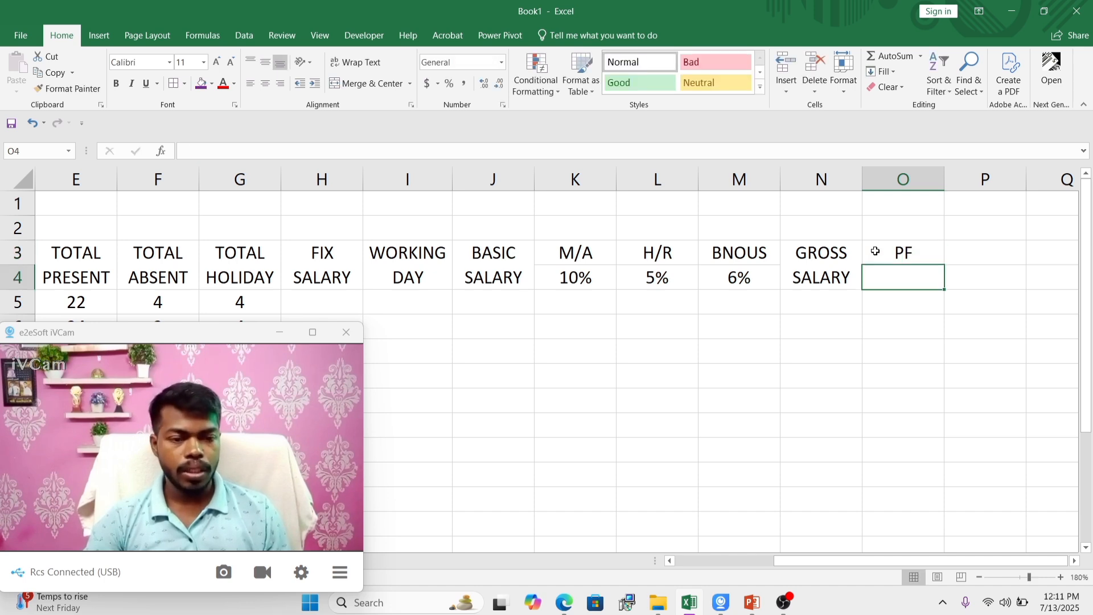
pyautogui.write('12%')
pyautogui.press('Tab')
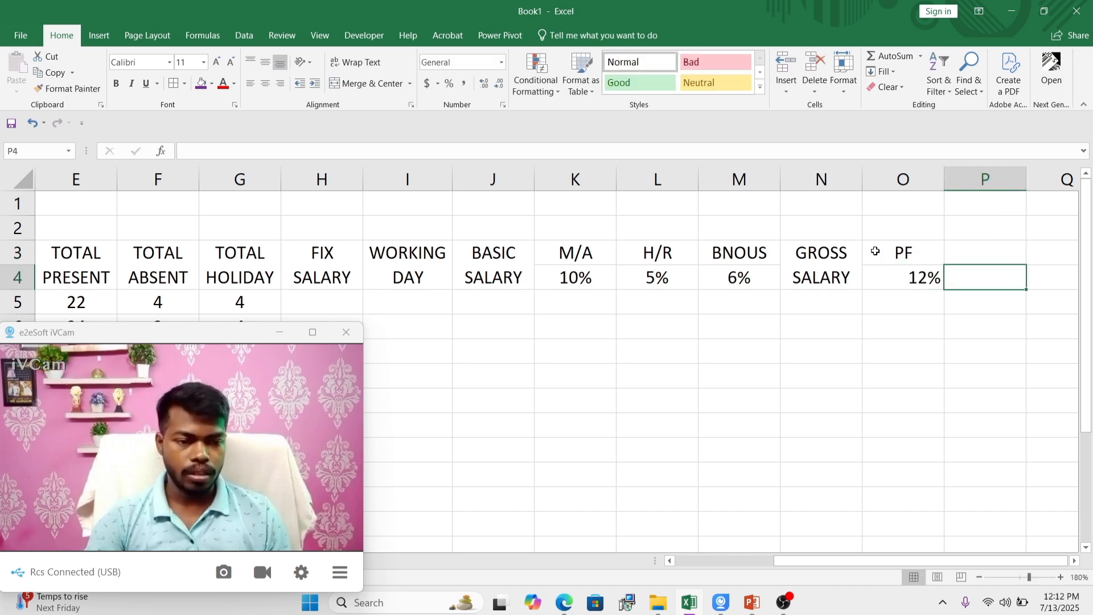
# Step: Enter the heading TDS in cell P3 with the rate 5% below it in P4
pyautogui.press('Up')
pyautogui.write('TDS')
pyautogui.press('Return')
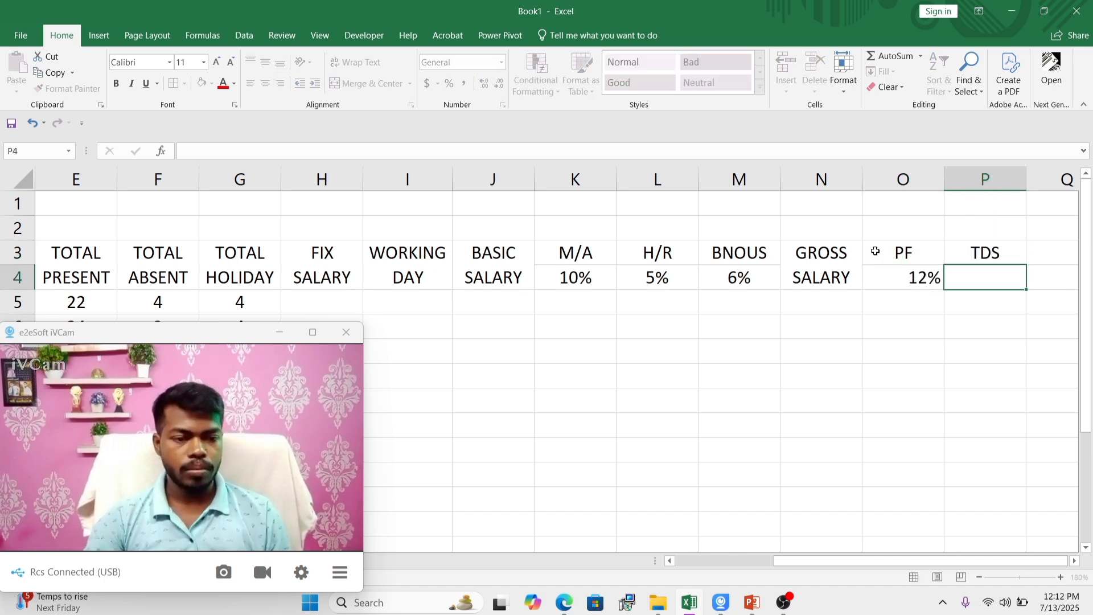
pyautogui.write('5%')
pyautogui.press('Tab')
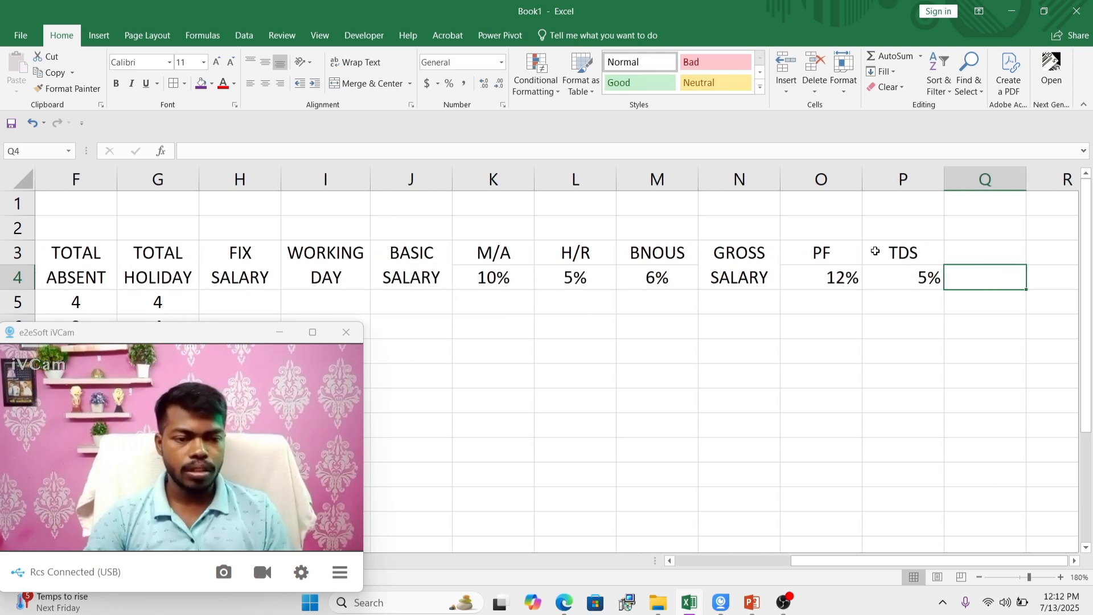
# Step: Centre the PF and TDS headings and rates in cells O3:P4
pyautogui.moveTo(825, 258); pyautogui.dragTo(905, 277)
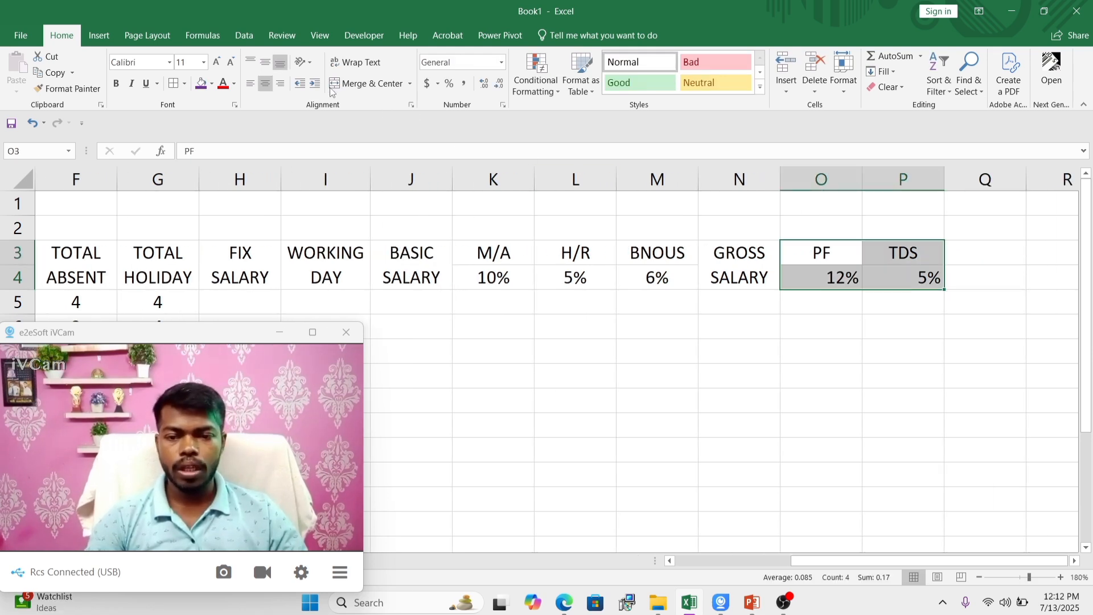
pyautogui.click(265, 84)
pyautogui.click(265, 84)
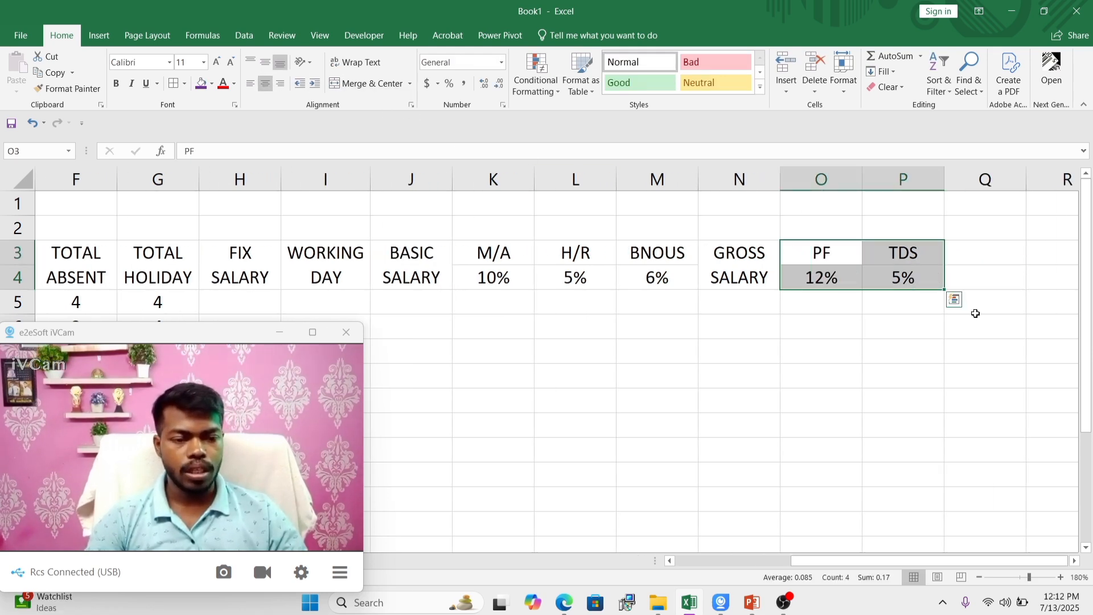
# Step: Merge and centre cells Q3:Q4 and enter PAY SALARY there as a text-wrapped heading
pyautogui.moveTo(968, 259); pyautogui.dragTo(971, 279)
pyautogui.click(358, 84)
pyautogui.click(1000, 307)
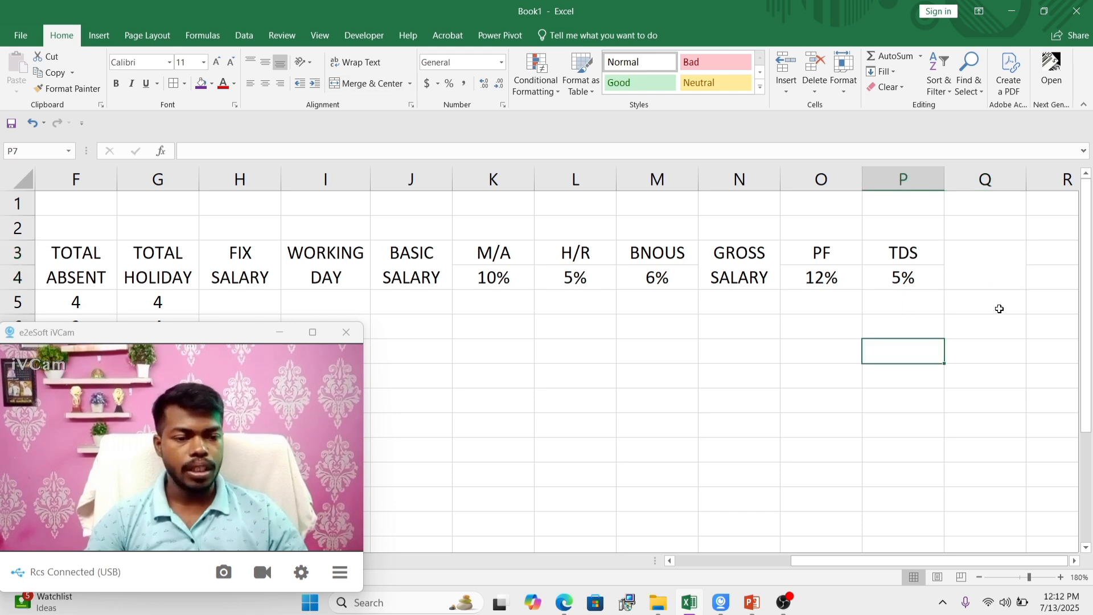
pyautogui.click(988, 270)
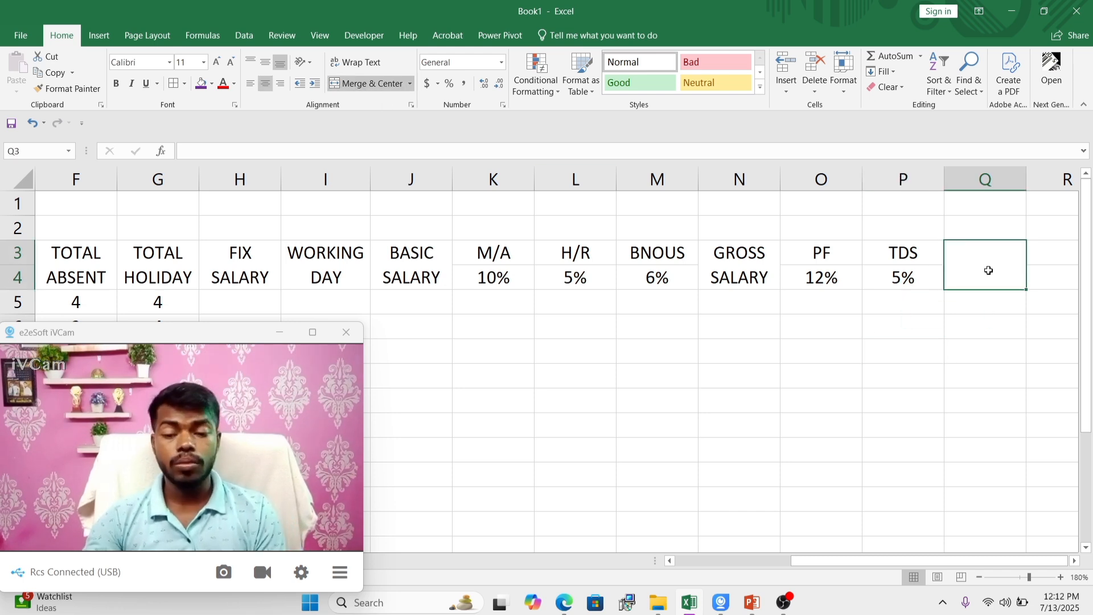
pyautogui.write('PAY SA')
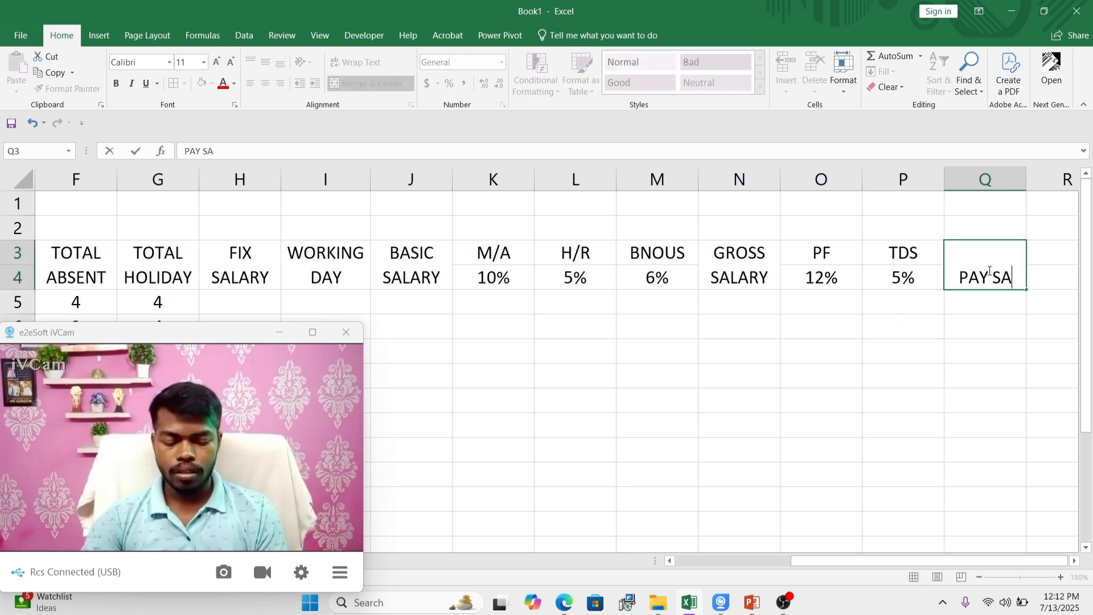
pyautogui.write('LARY')
pyautogui.click(958, 376)
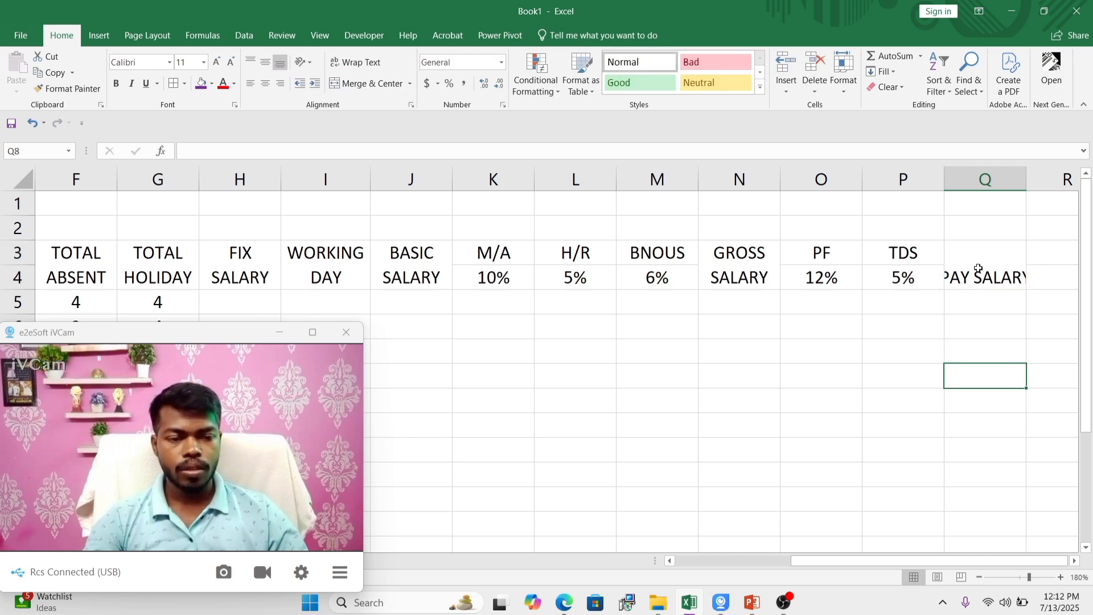
pyautogui.click(978, 268)
pyautogui.click(356, 62)
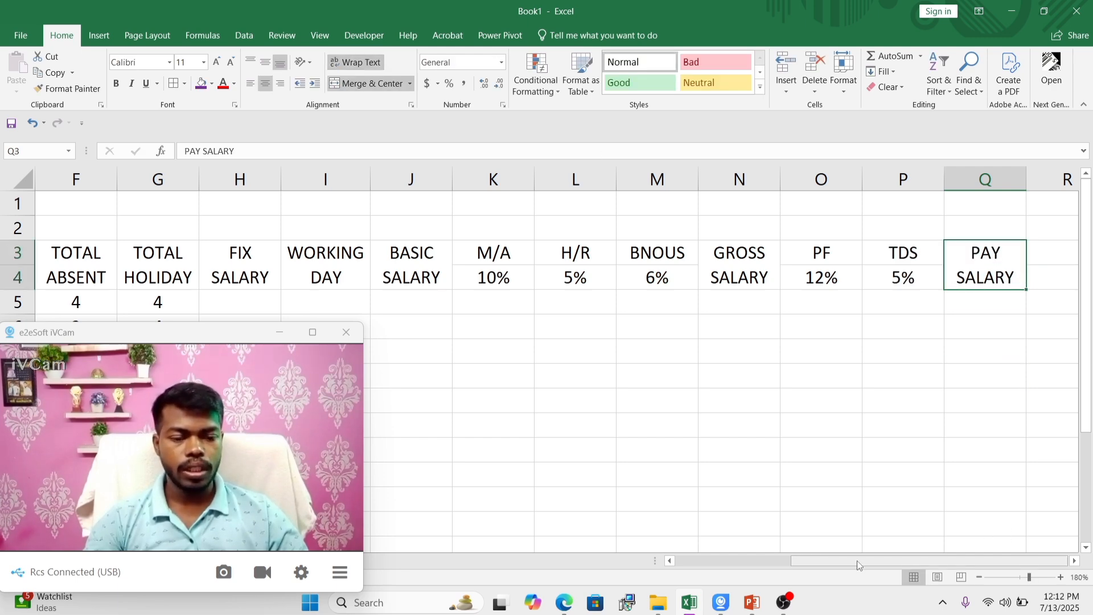
# Step: Fill the heading range from TOTAL PRESENT to PAY SALARY, E3:Q4, with standard green
pyautogui.moveTo(858, 563); pyautogui.dragTo(743, 559)
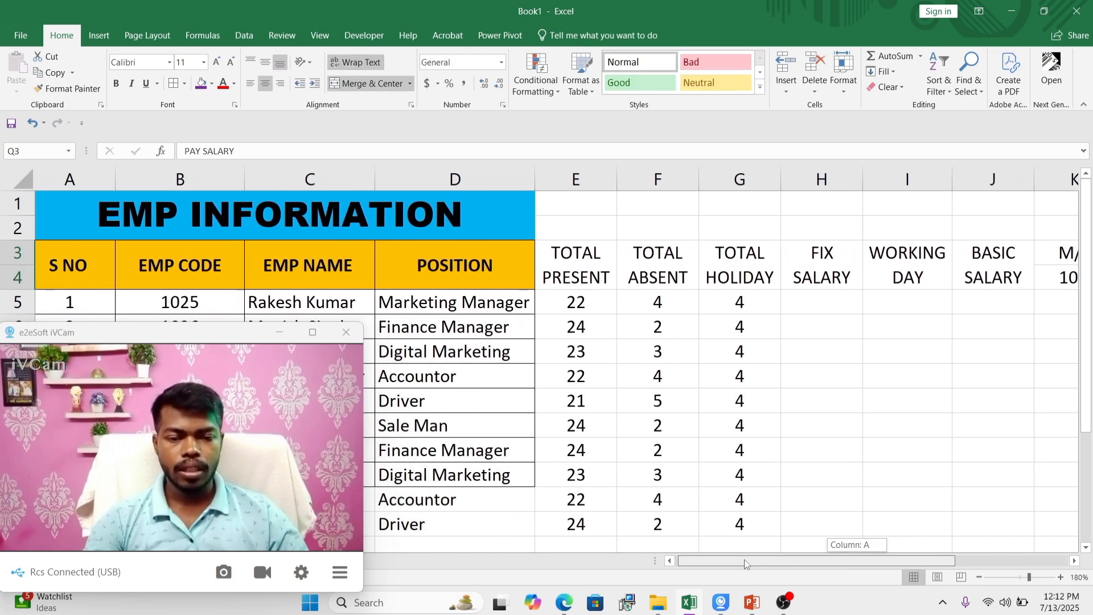
pyautogui.click(972, 357)
pyautogui.moveTo(586, 259); pyautogui.dragTo(988, 251)
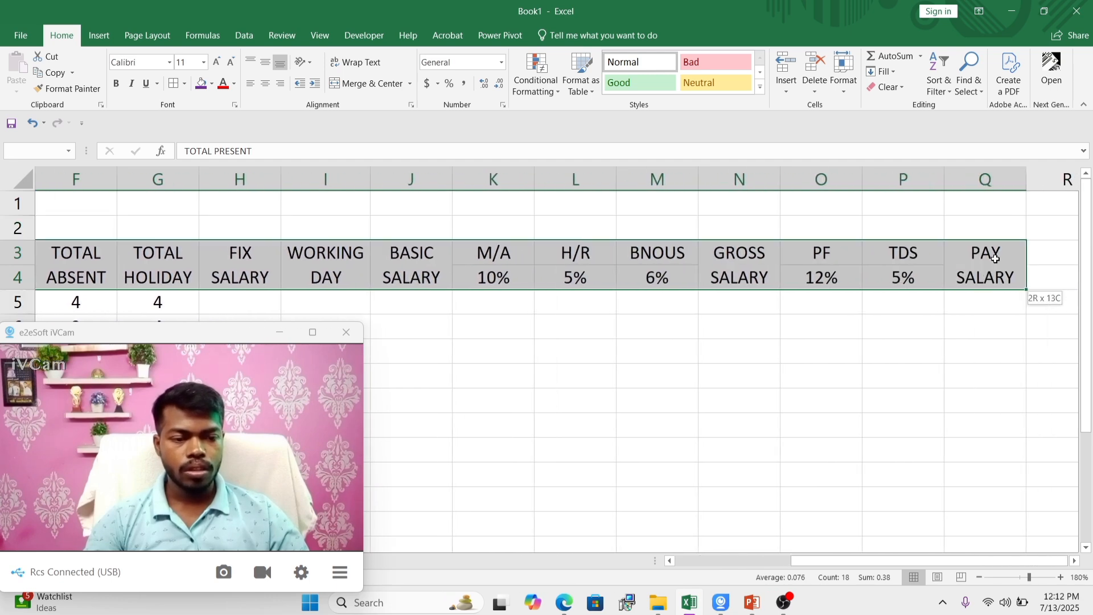
pyautogui.click(210, 85)
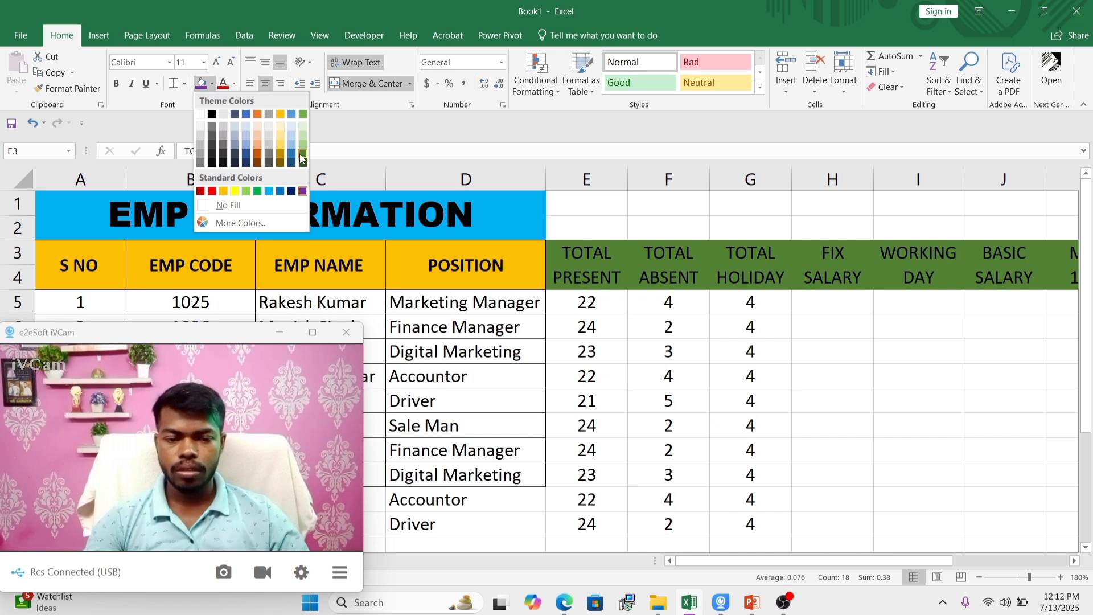
pyautogui.click(257, 191)
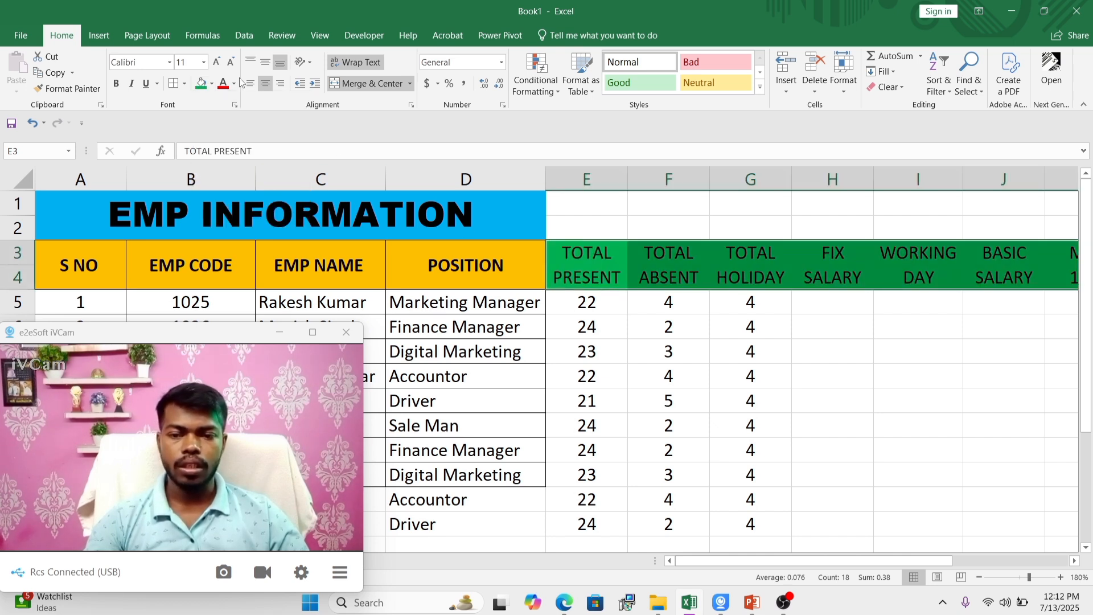
pyautogui.click(861, 381)
# Step: Fill the rate cells K4:M4 and O4:P4 with yellow
pyautogui.moveTo(818, 558); pyautogui.dragTo(913, 559)
pyautogui.moveTo(572, 278); pyautogui.dragTo(711, 280)
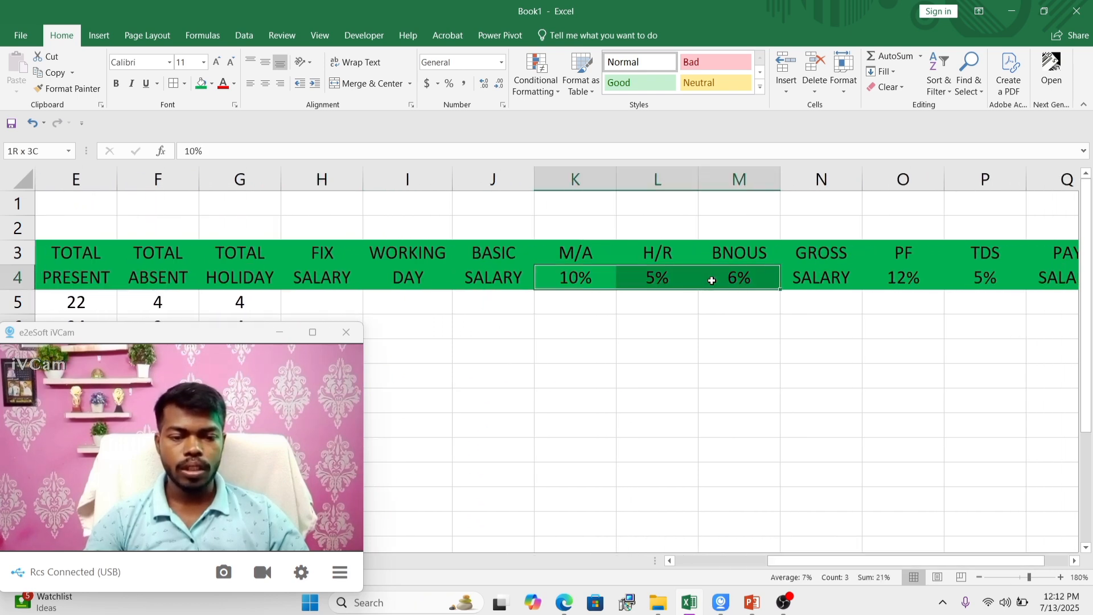
pyautogui.click(211, 84)
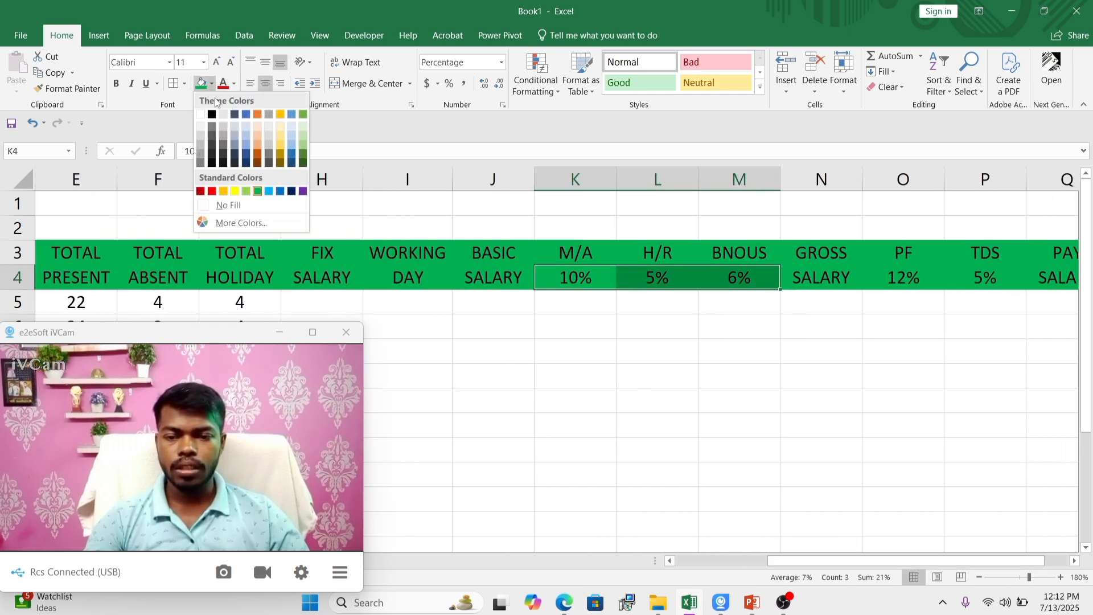
pyautogui.click(238, 192)
pyautogui.moveTo(900, 279); pyautogui.dragTo(980, 279)
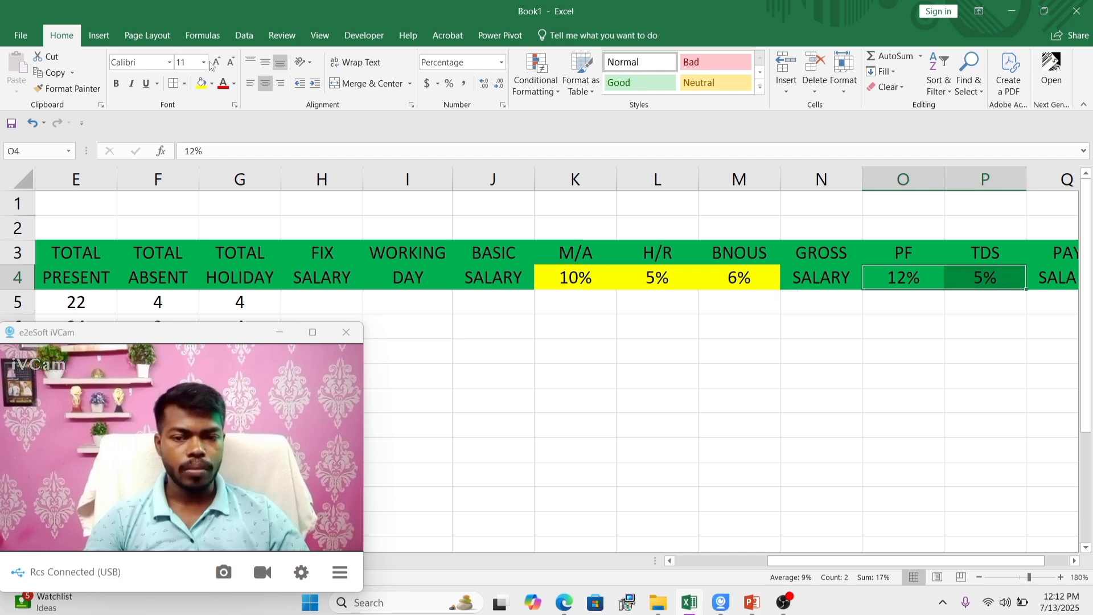
pyautogui.click(201, 83)
pyautogui.click(677, 475)
# Step: Merge and centre the range E1:Q2 above the salary headings and enter the title SALARY SHEEET
pyautogui.moveTo(775, 561); pyautogui.dragTo(680, 561)
pyautogui.moveTo(579, 203); pyautogui.dragTo(920, 223)
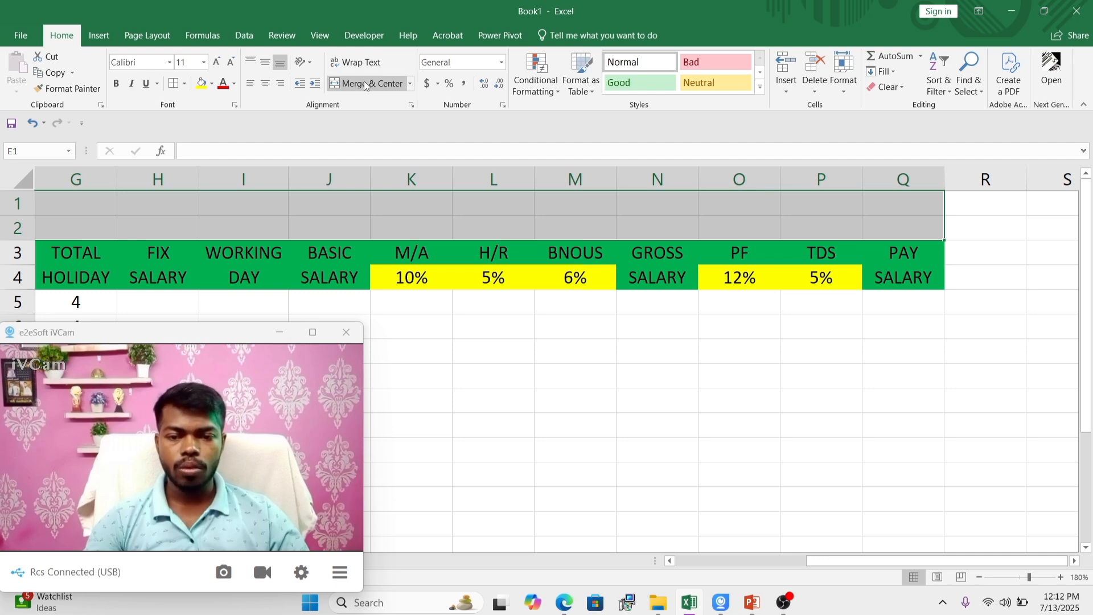
pyautogui.click(363, 83)
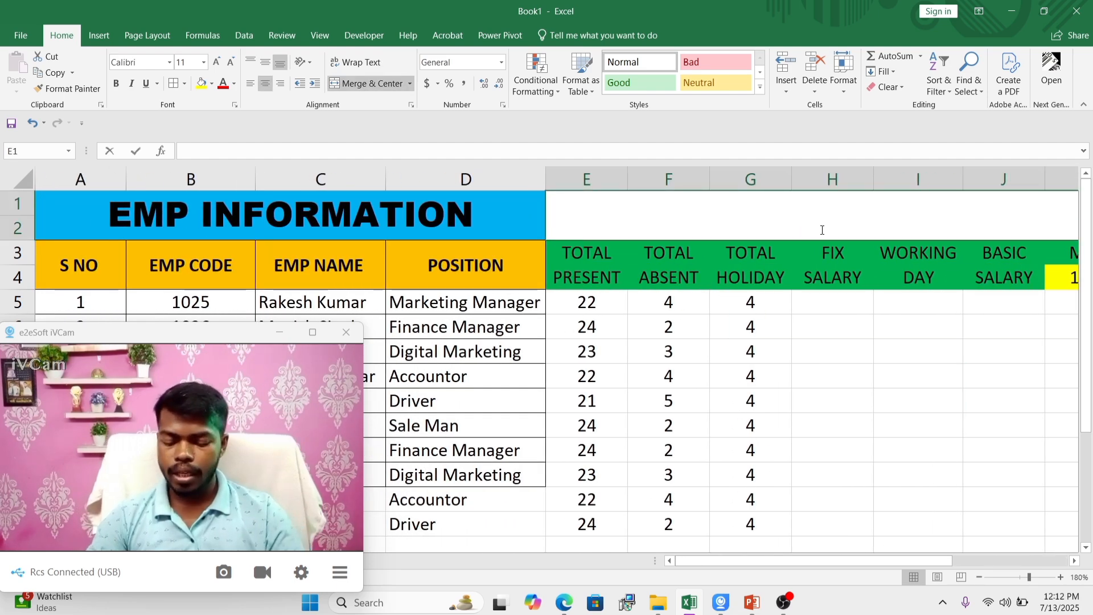
pyautogui.write('SALARY')
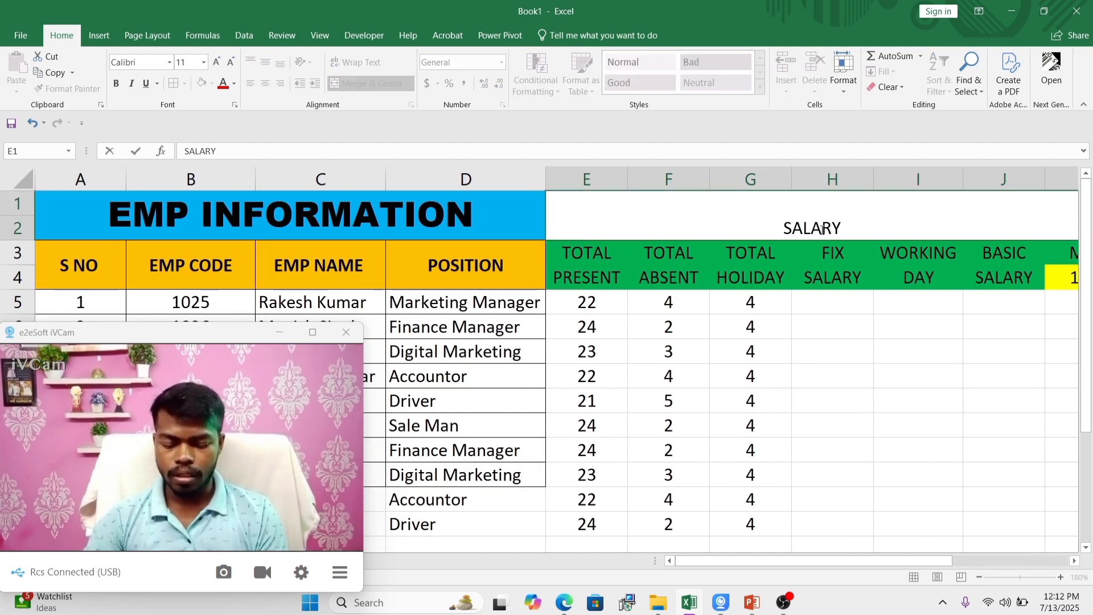
pyautogui.write(' SHEEET')
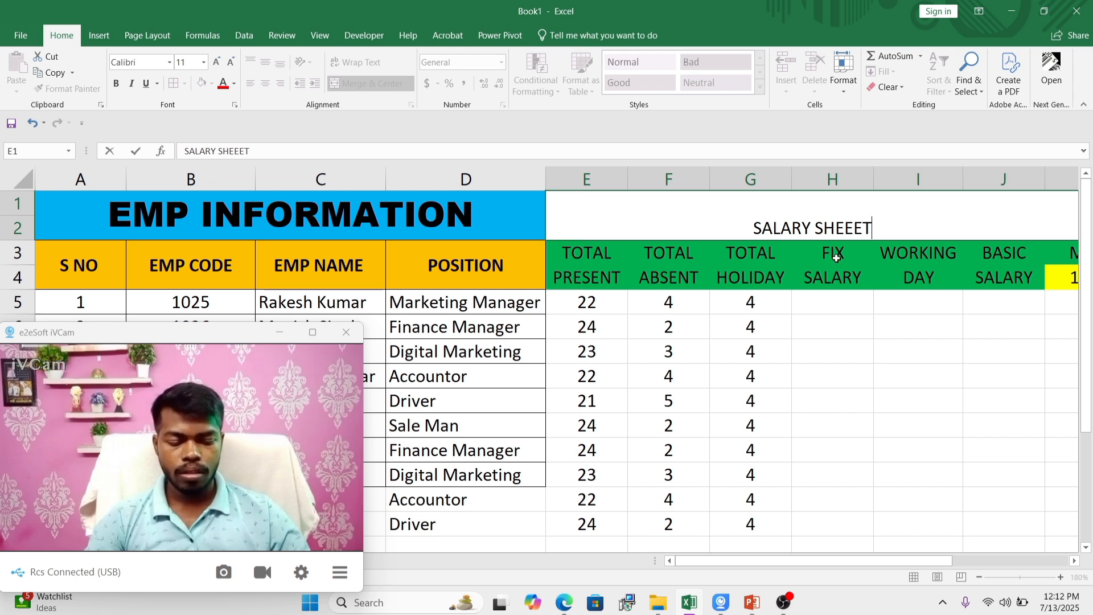
pyautogui.click(917, 326)
# Step: Align the salary sheet title vertically to the middle and enlarge its font to size 24
pyautogui.click(885, 227)
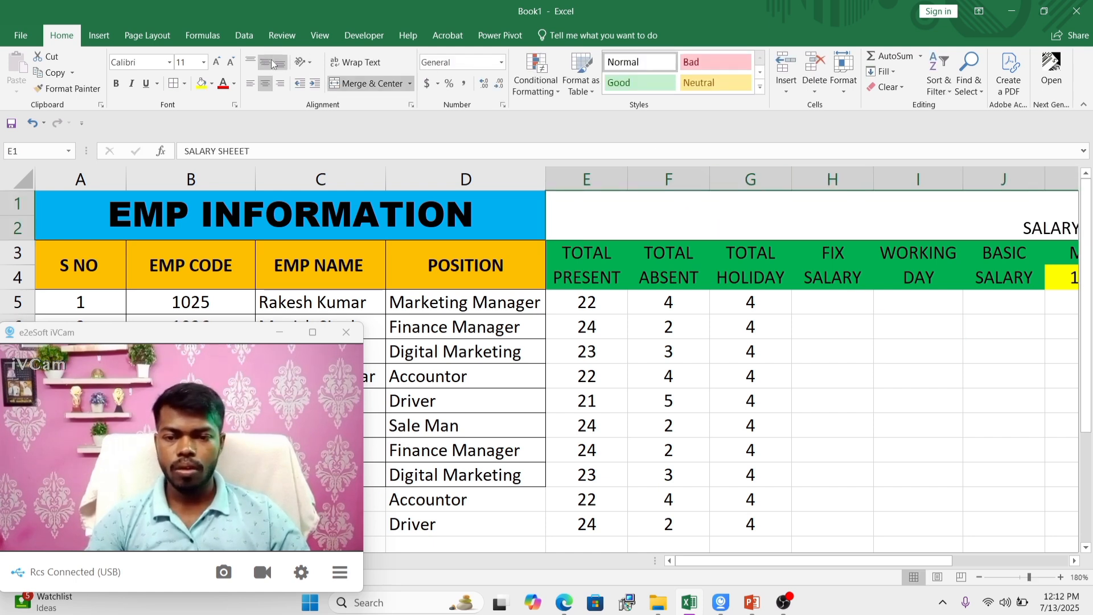
pyautogui.click(272, 64)
pyautogui.click(217, 63)
pyautogui.click(217, 64)
pyautogui.click(217, 64)
pyautogui.click(217, 64)
pyautogui.click(217, 63)
pyautogui.click(216, 64)
pyautogui.click(216, 64)
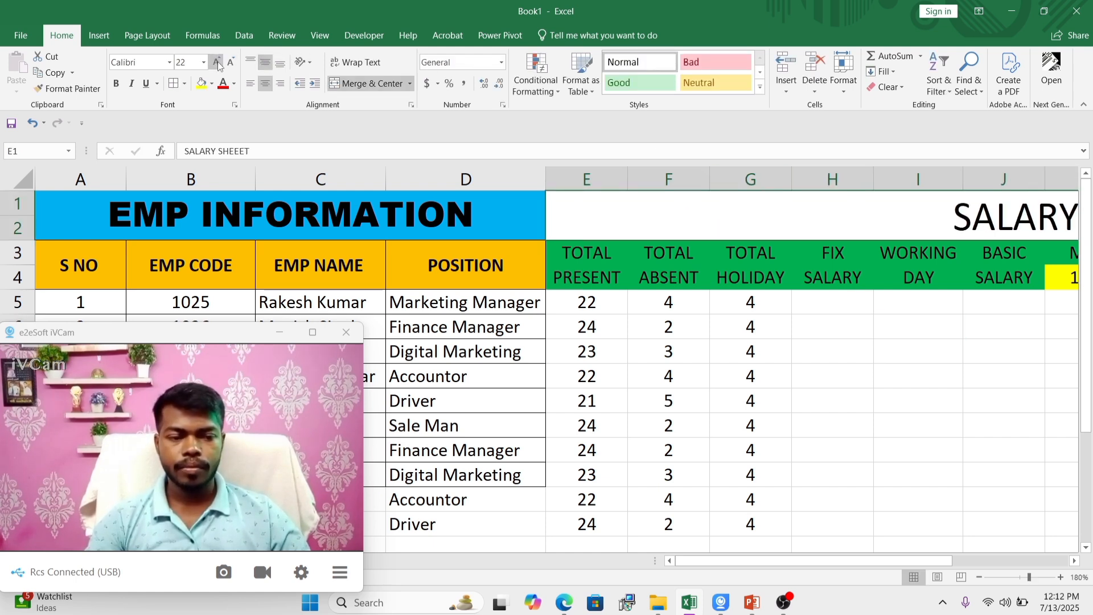
# Step: Fill the salary sheet title cell with standard light blue and set its font to Aharoni
pyautogui.click(211, 84)
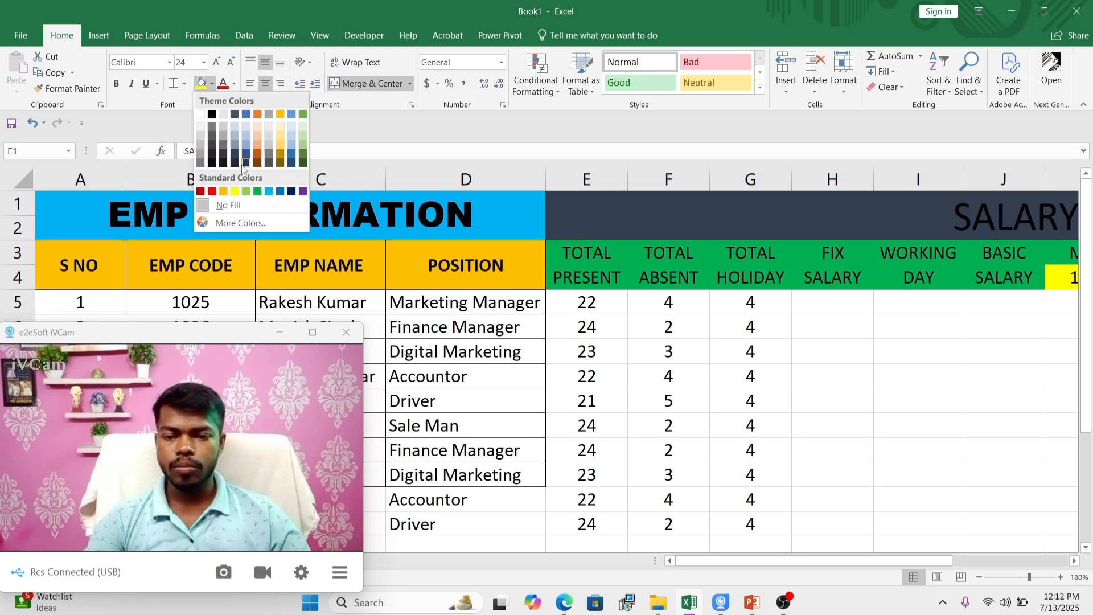
pyautogui.click(271, 192)
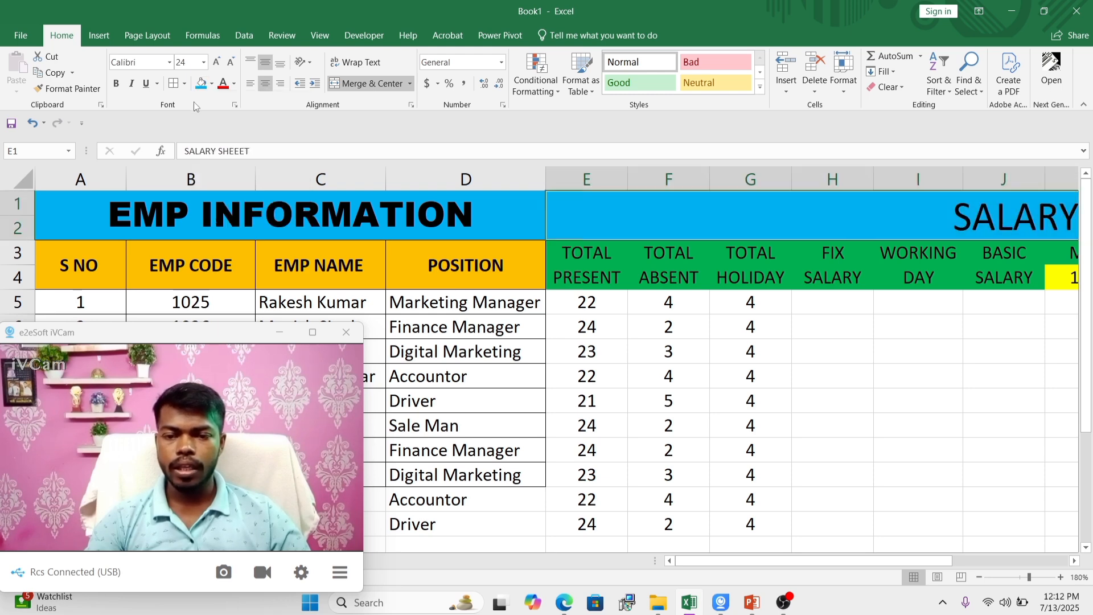
pyautogui.click(169, 62)
pyautogui.click(158, 196)
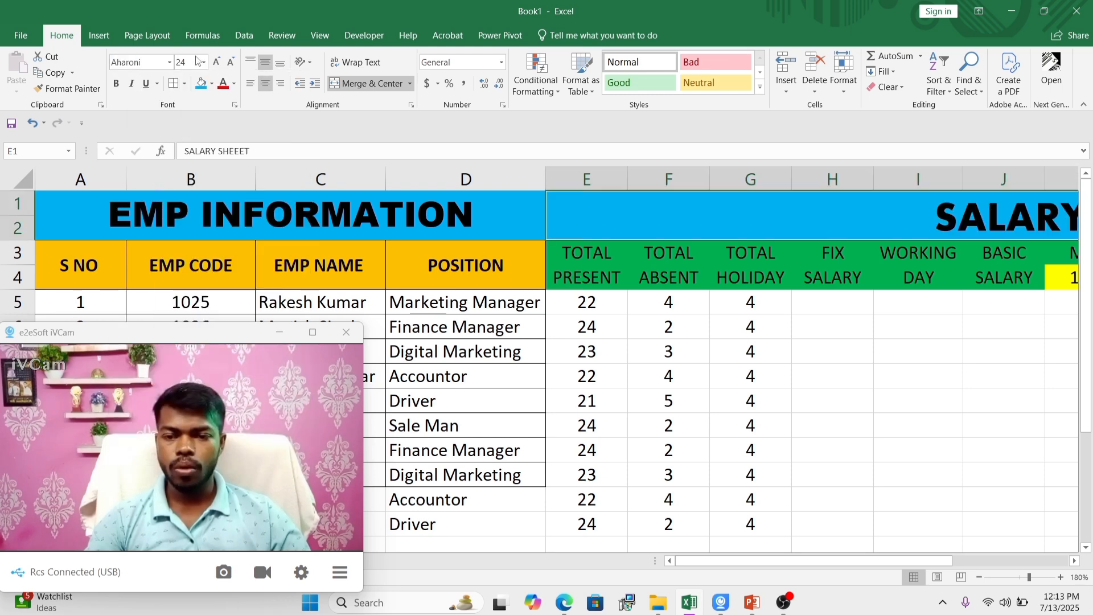
# Step: Change the fill colour of the SALARY SHEEET title cell to red
pyautogui.click(911, 352)
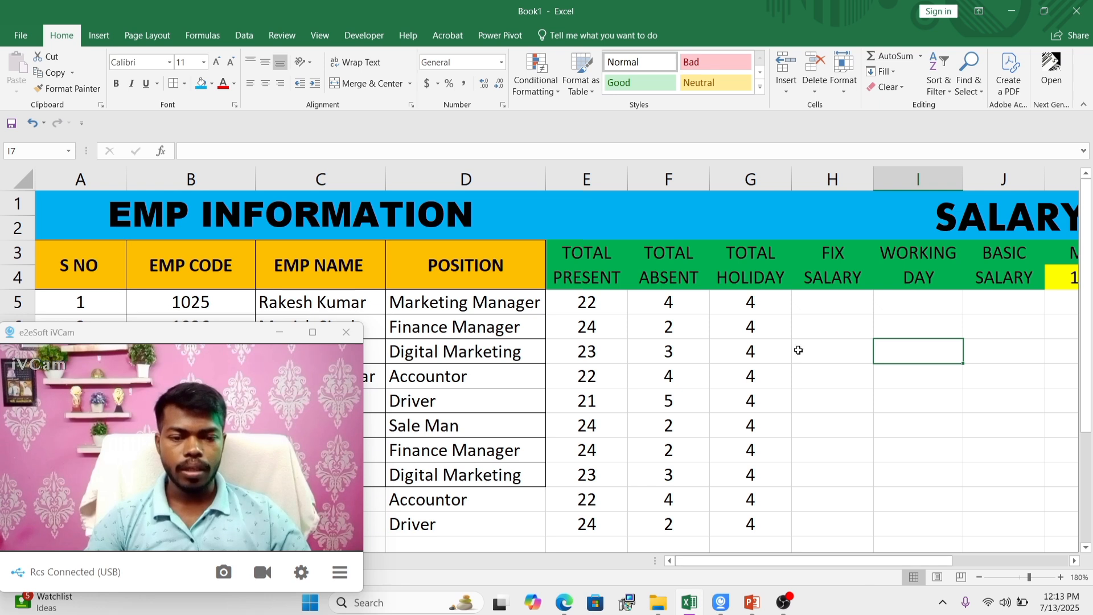
pyautogui.click(675, 221)
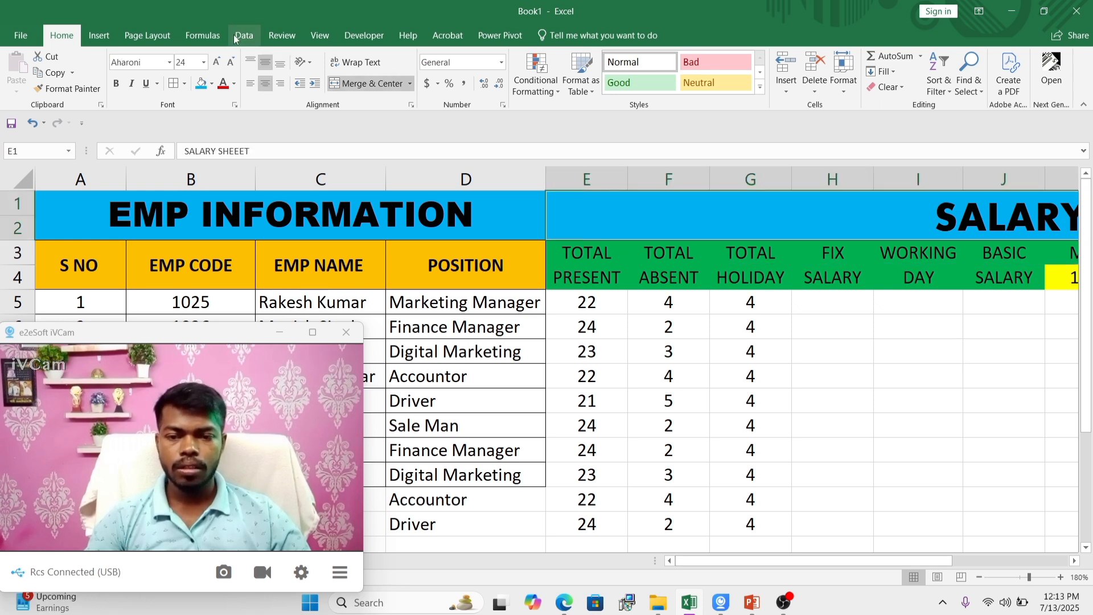
pyautogui.click(211, 83)
pyautogui.click(212, 191)
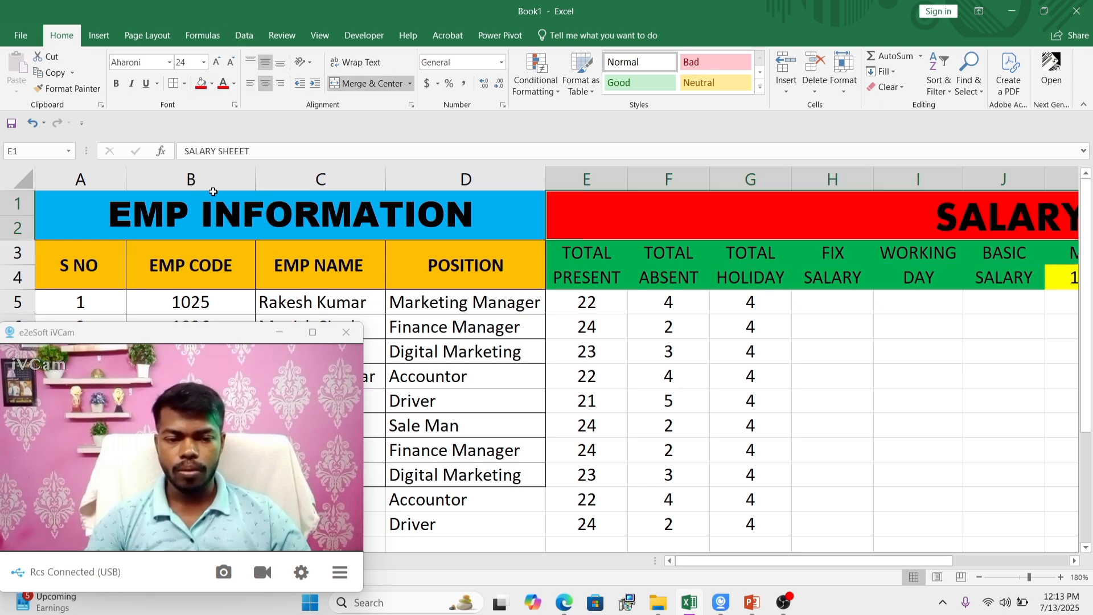
pyautogui.click(959, 427)
# Step: Enter the fixed salaries 35000, 45000, 25000, 20000 and 21000 in cells H5 to H9
pyautogui.moveTo(851, 561)
pyautogui.mouseDown()
pyautogui.moveTo(965, 576)
pyautogui.moveTo(831, 550)
pyautogui.moveTo(853, 551)
pyautogui.mouseUp()
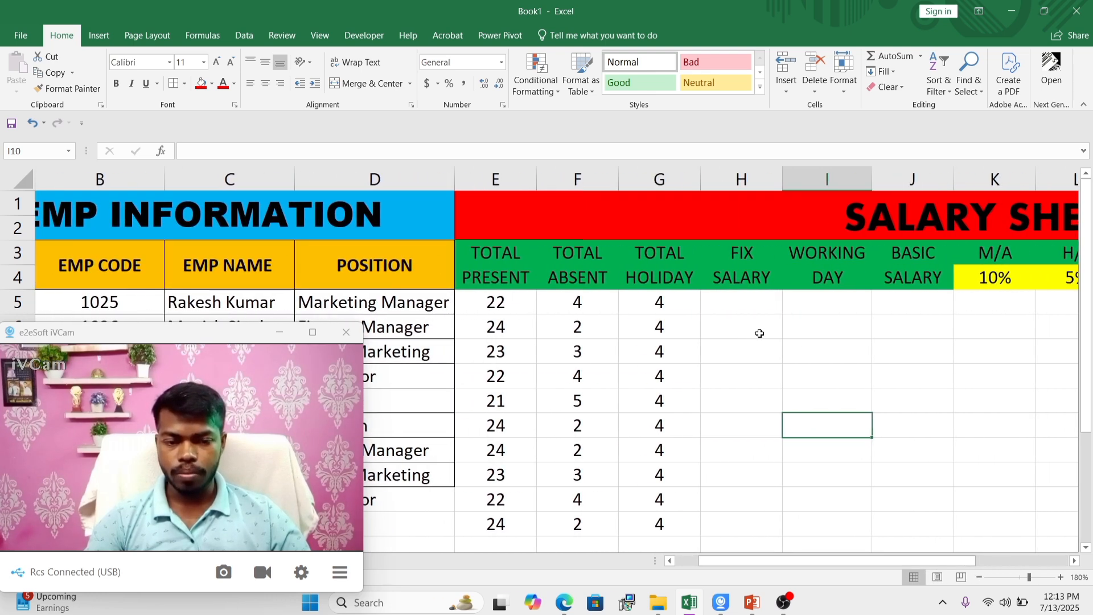
pyautogui.click(743, 301)
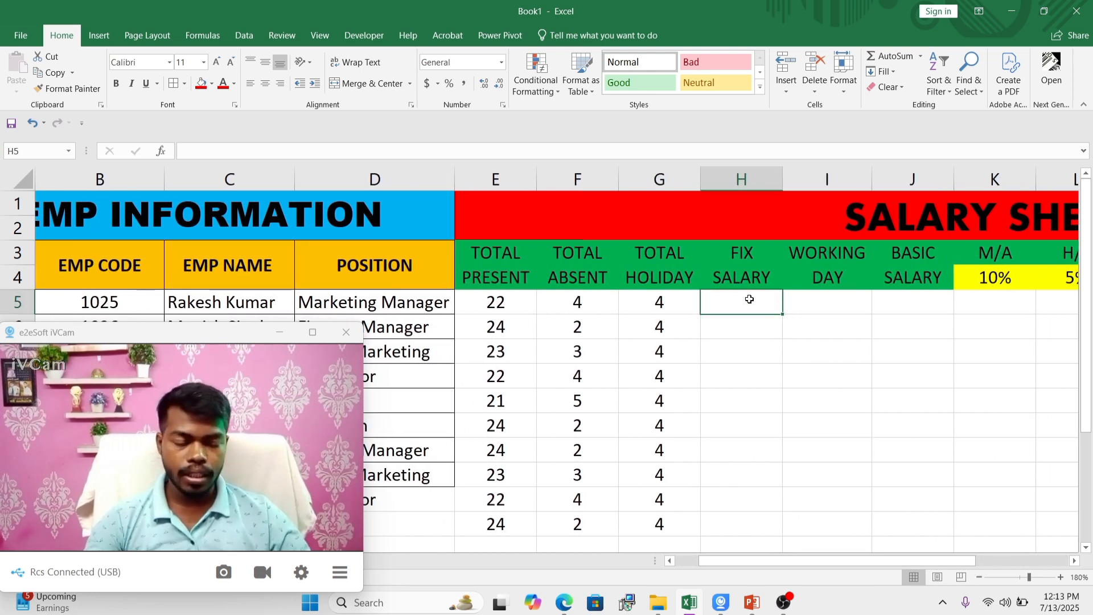
pyautogui.write('35000')
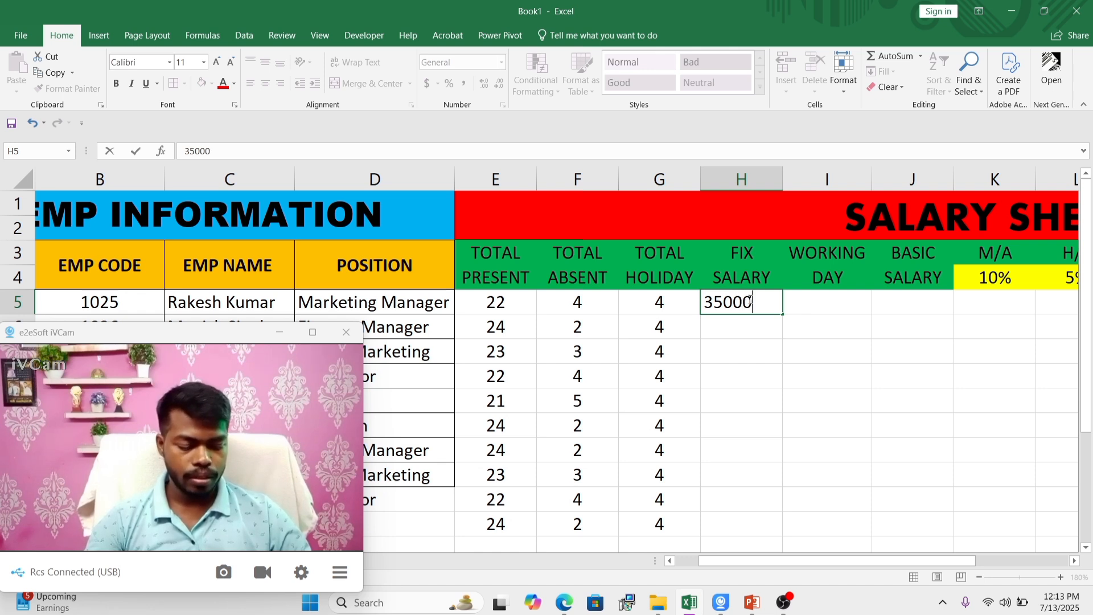
pyautogui.press('Return')
pyautogui.write('45000')
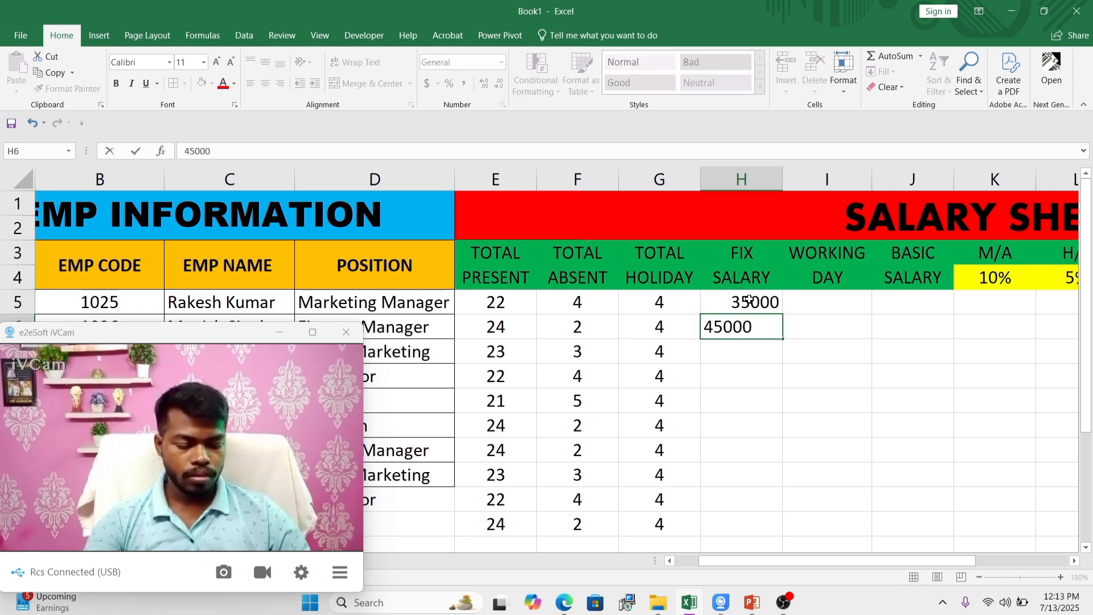
pyautogui.press('Return')
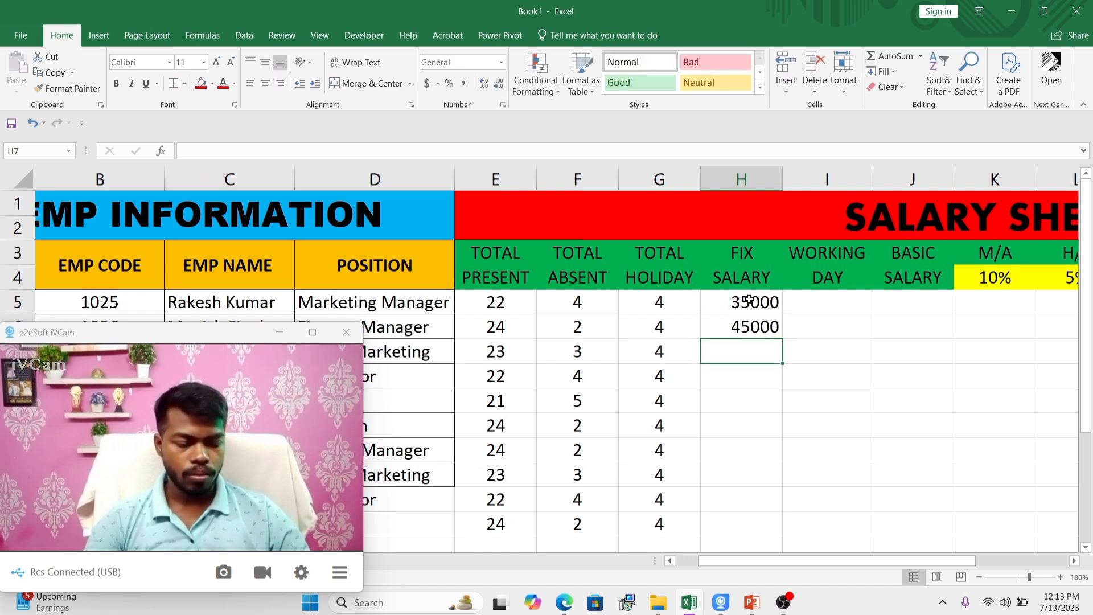
pyautogui.write('2500')
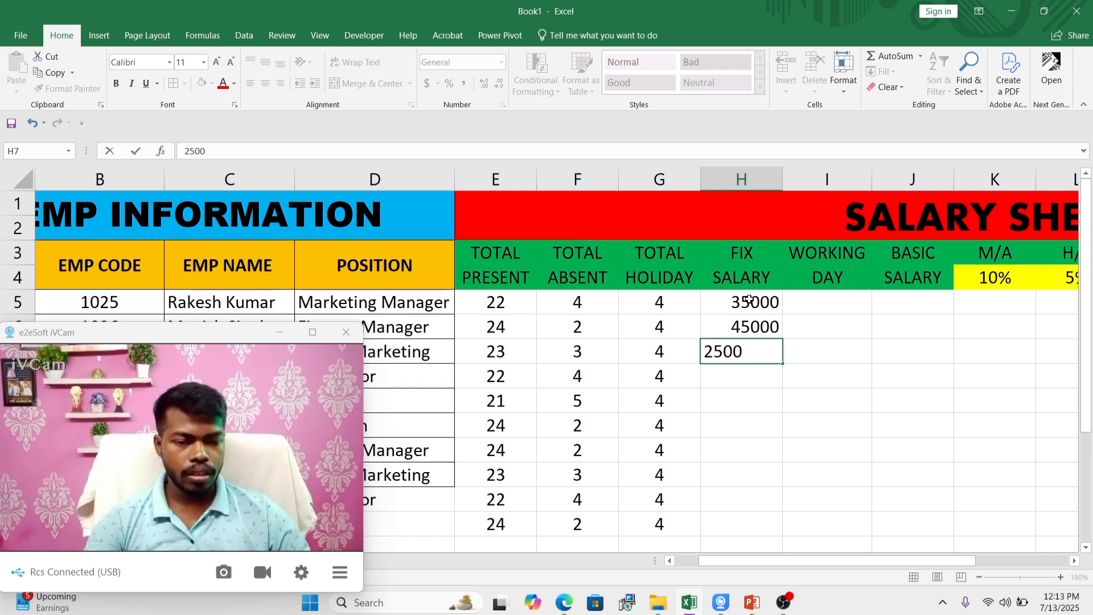
pyautogui.write('0')
pyautogui.press('Return')
pyautogui.write('200')
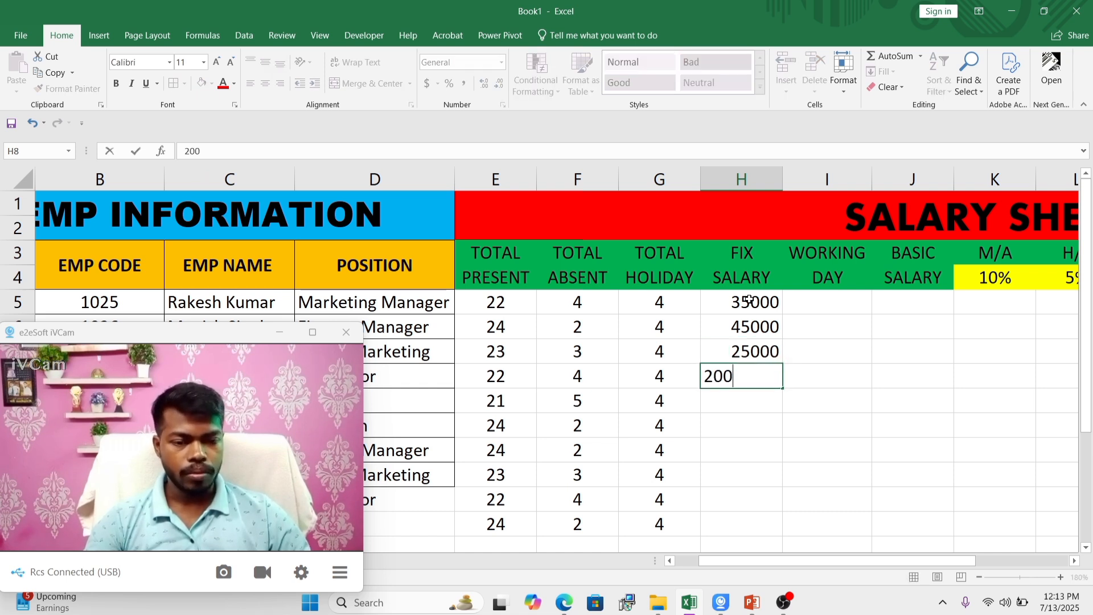
pyautogui.press('Return')
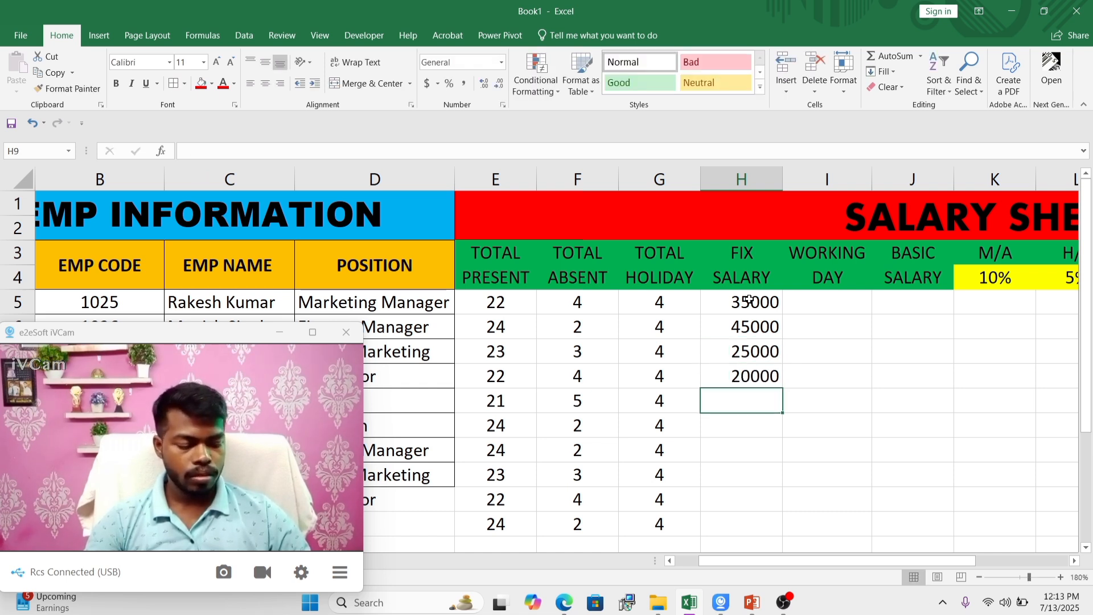
pyautogui.press('Return')
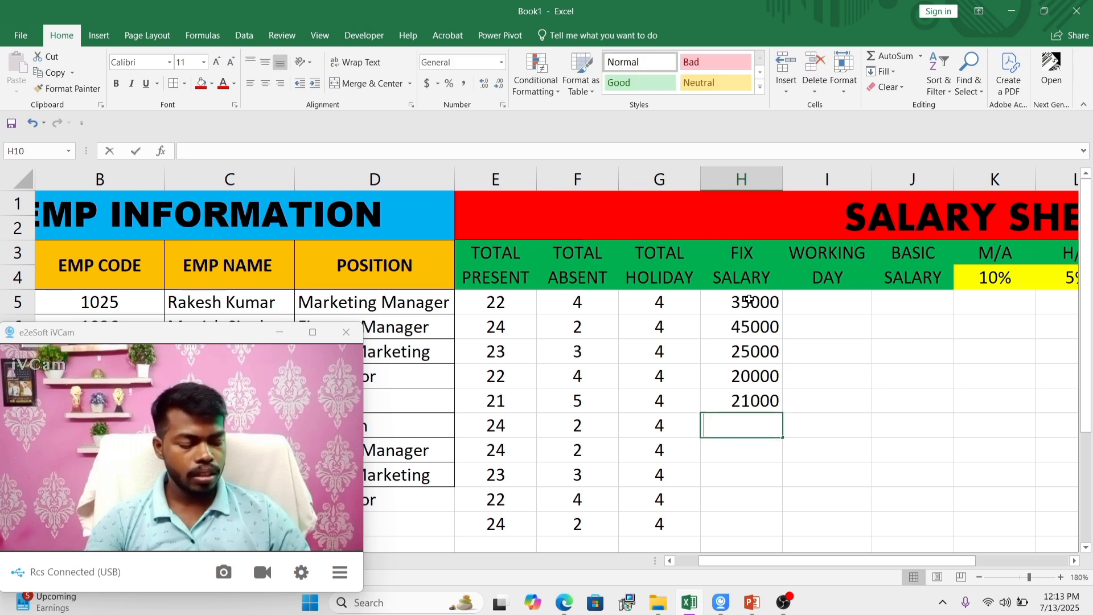
# Step: Enter the fixed salaries 45000, 36000, 40000, 40000 and 52000 in cells H10 to H14
pyautogui.write('45000')
pyautogui.press('Return')
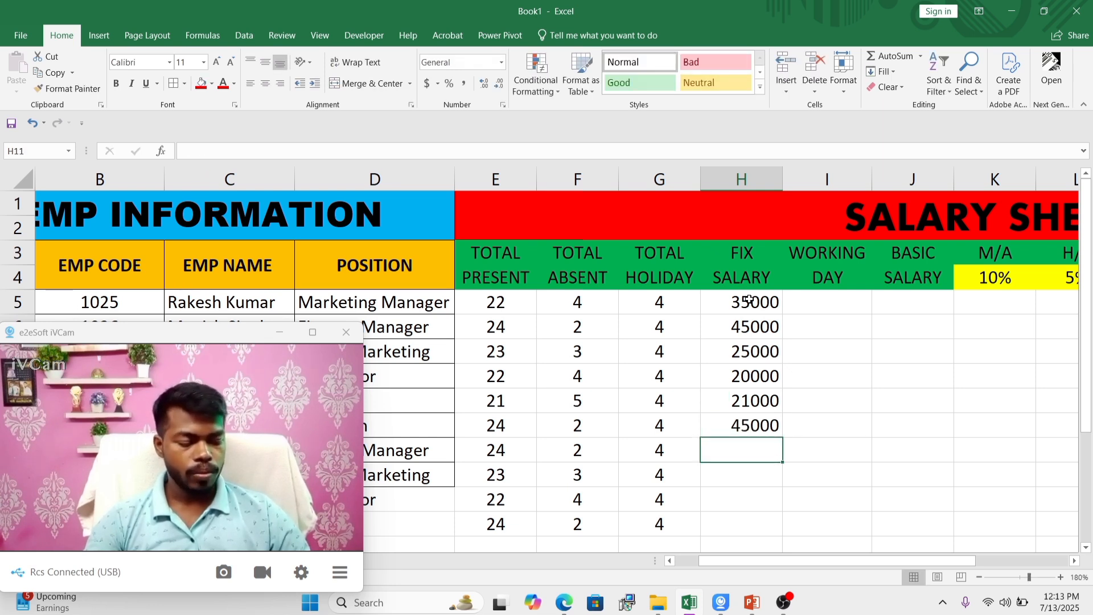
pyautogui.write('36000')
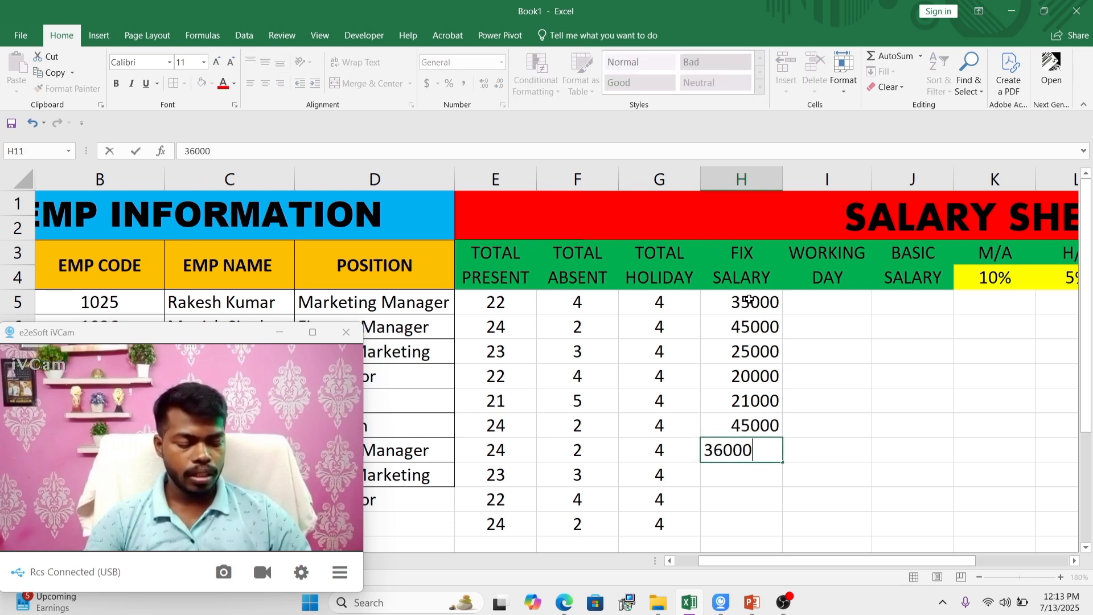
pyautogui.press('Return')
pyautogui.write('40000')
pyautogui.press('Return')
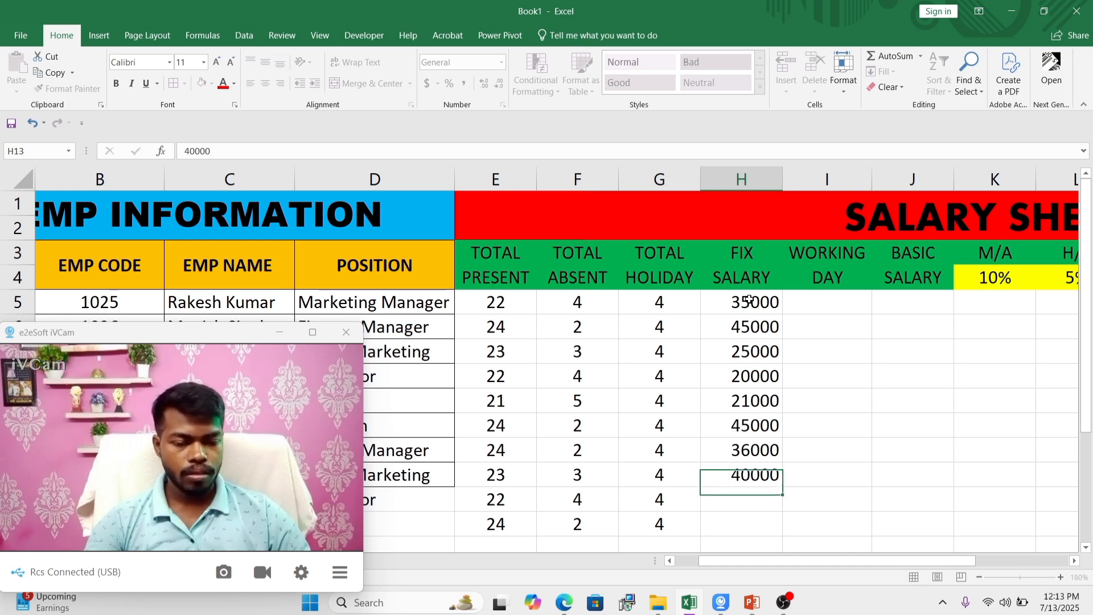
pyautogui.write('4000')
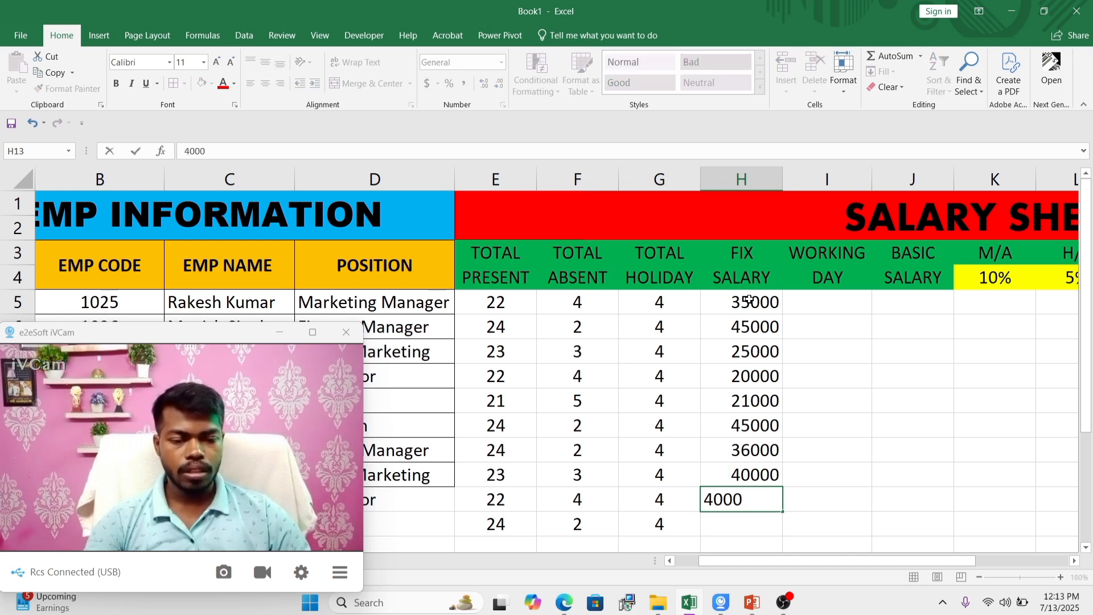
pyautogui.write('0')
pyautogui.press('Return')
pyautogui.write('52')
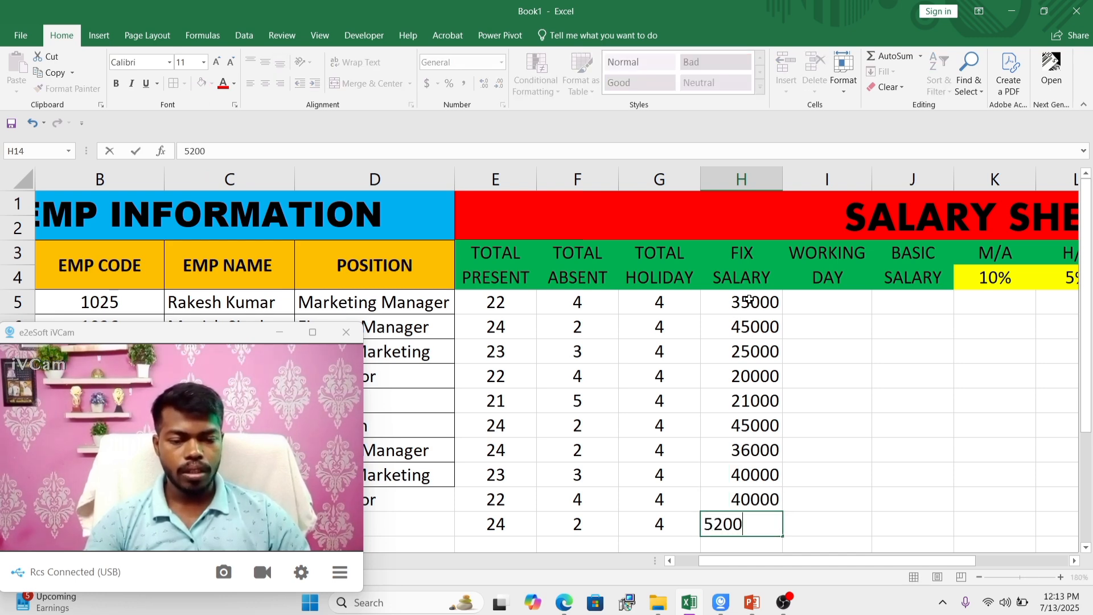
pyautogui.press('Return')
# Step: Centre the fixed salary values in H5:H14 horizontally
pyautogui.scroll(-1, 747, 324)
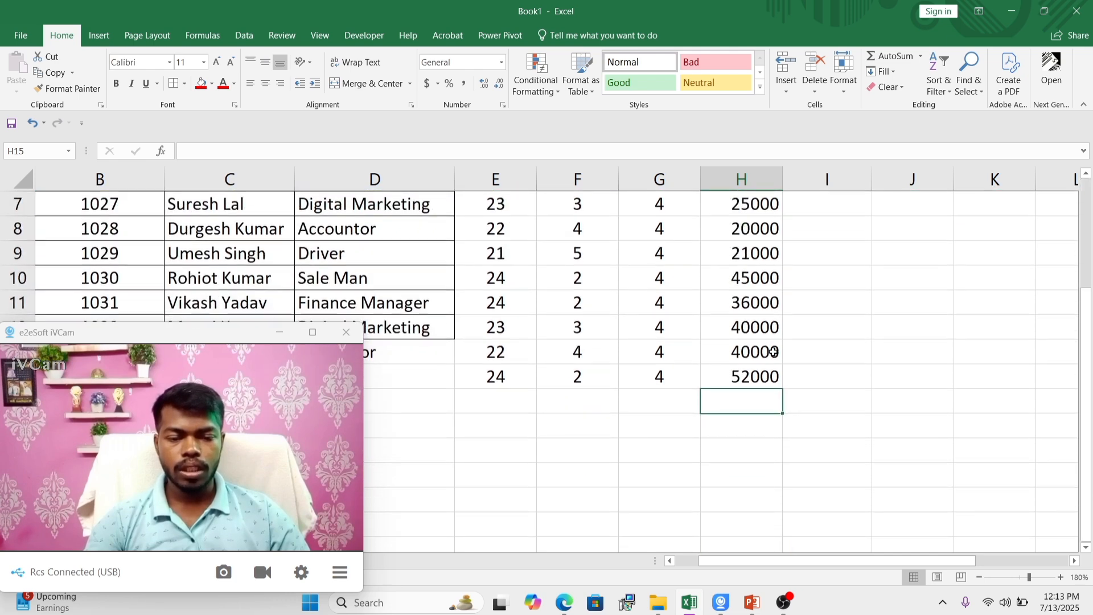
pyautogui.scroll(1, 746, 352)
pyautogui.moveTo(740, 301); pyautogui.dragTo(744, 520)
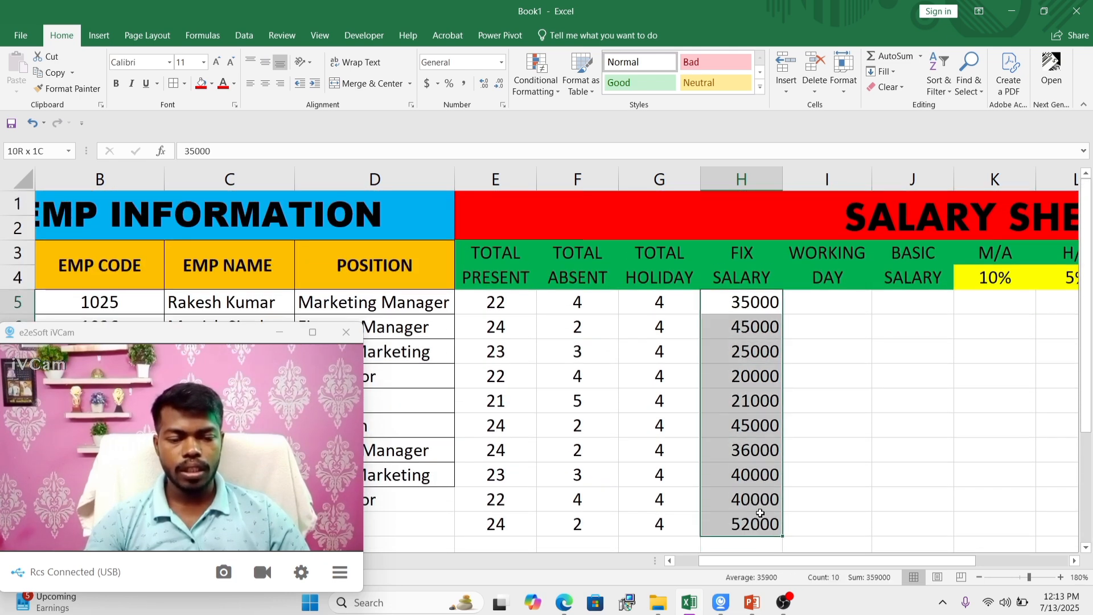
pyautogui.click(265, 83)
pyautogui.click(888, 327)
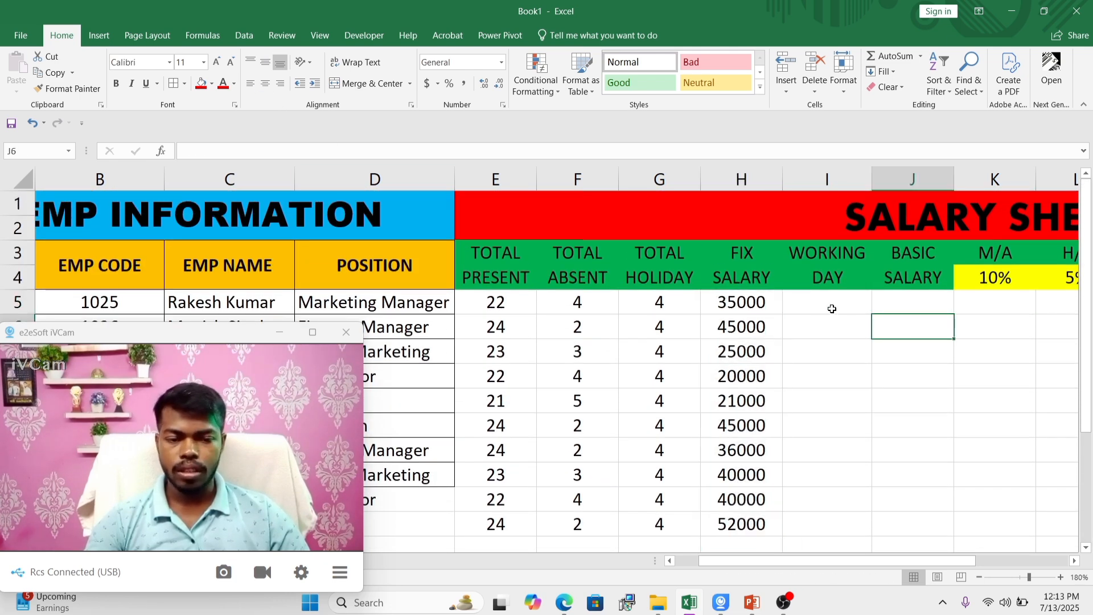
# Step: Enter 30 working days in I5 and fill the same value down to I14
pyautogui.click(828, 303)
pyautogui.write('30')
pyautogui.press('Return')
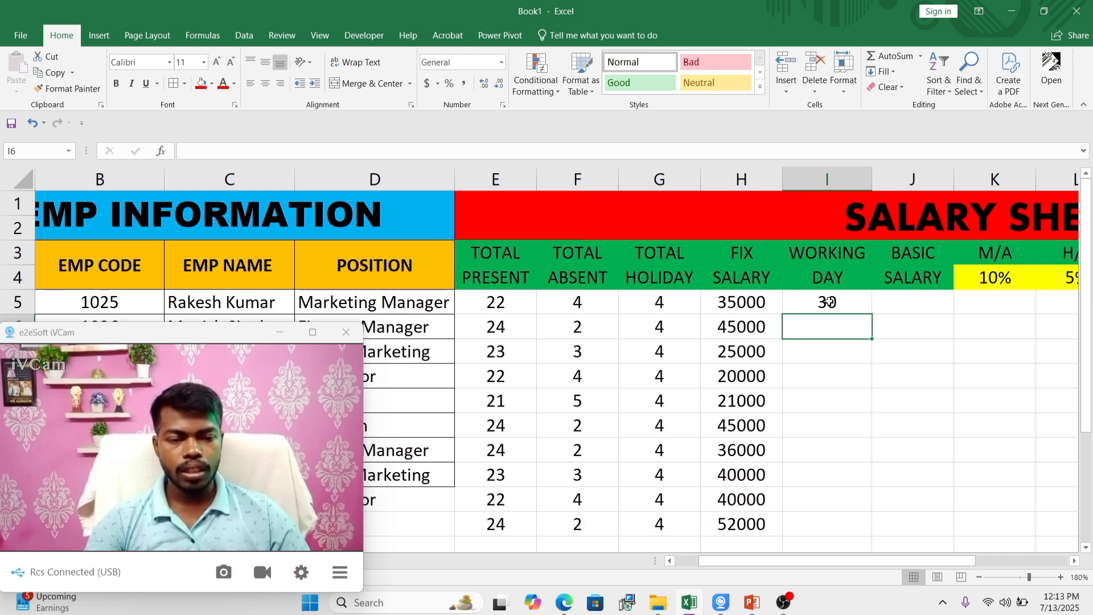
pyautogui.click(830, 302)
pyautogui.press('Return')
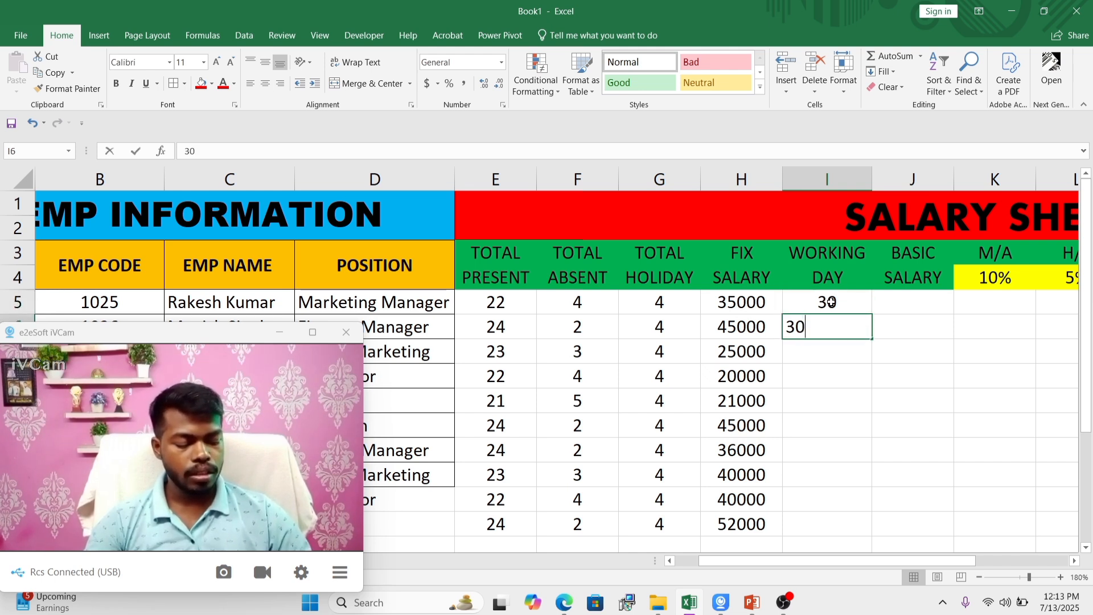
pyautogui.write('30')
pyautogui.press('Return')
pyautogui.moveTo(830, 302); pyautogui.dragTo(871, 535)
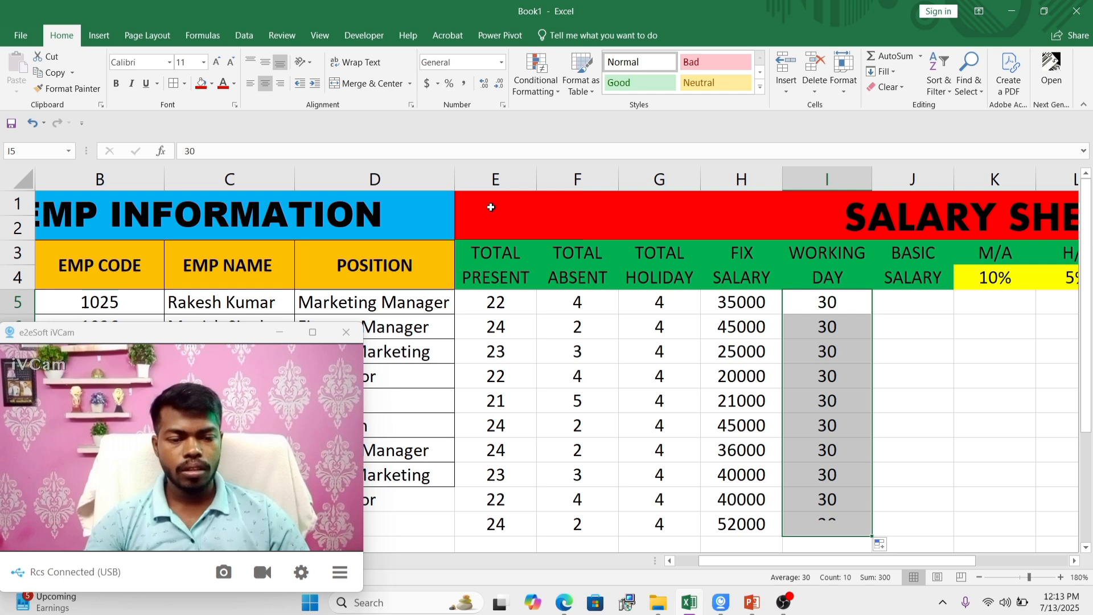
pyautogui.click(949, 352)
# Step: Calculate the basic salary in J5 with =(H5/I5)*(E5+G5) and fill the formula down to J14
pyautogui.click(914, 307)
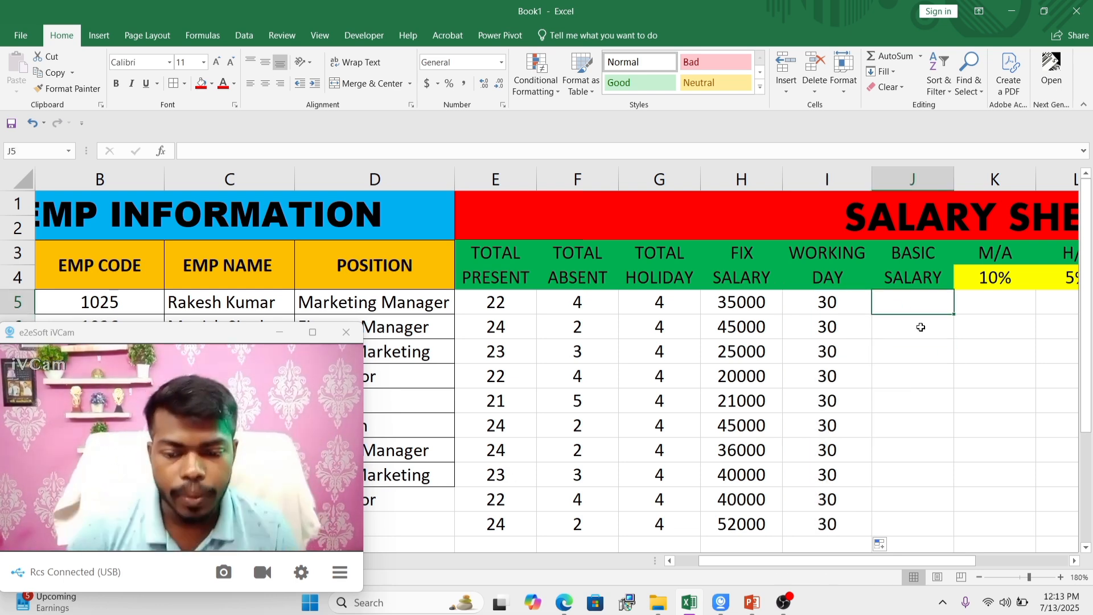
pyautogui.write('=')
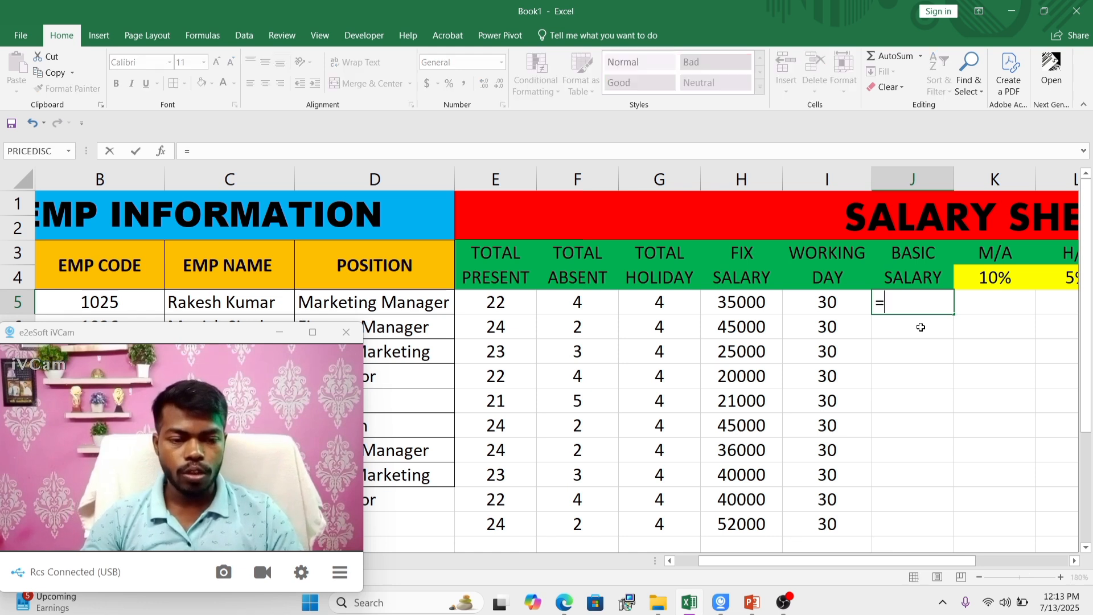
pyautogui.write('(')
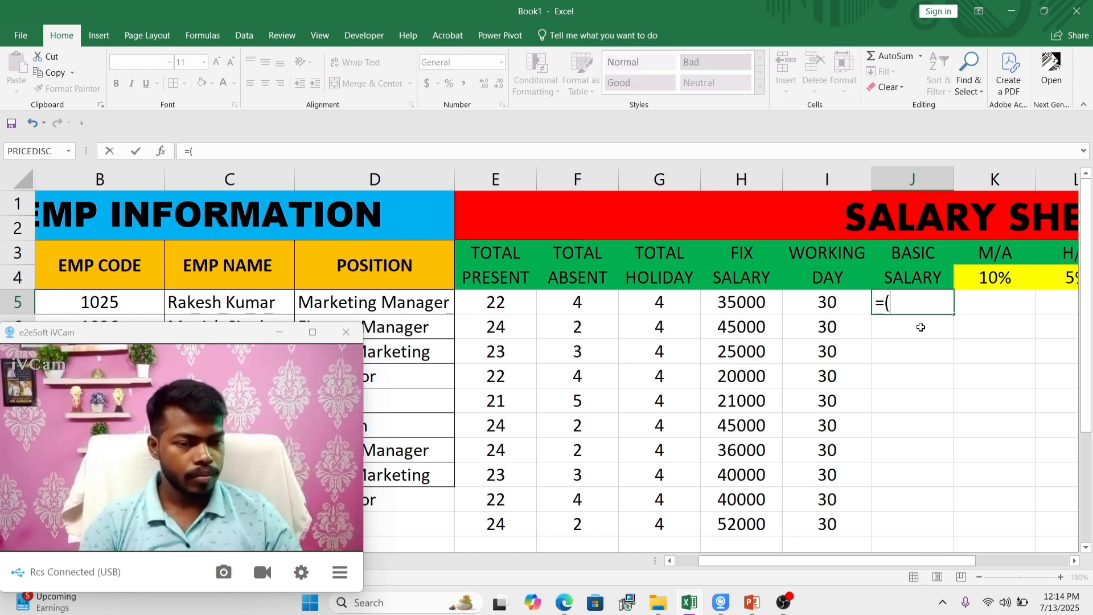
pyautogui.click(753, 301)
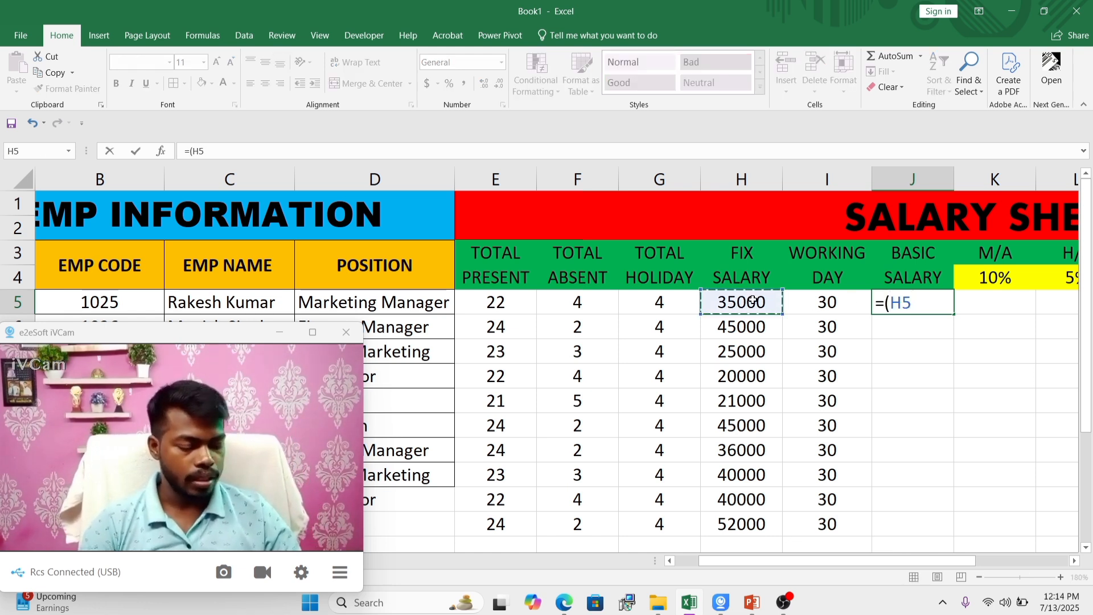
pyautogui.write('/')
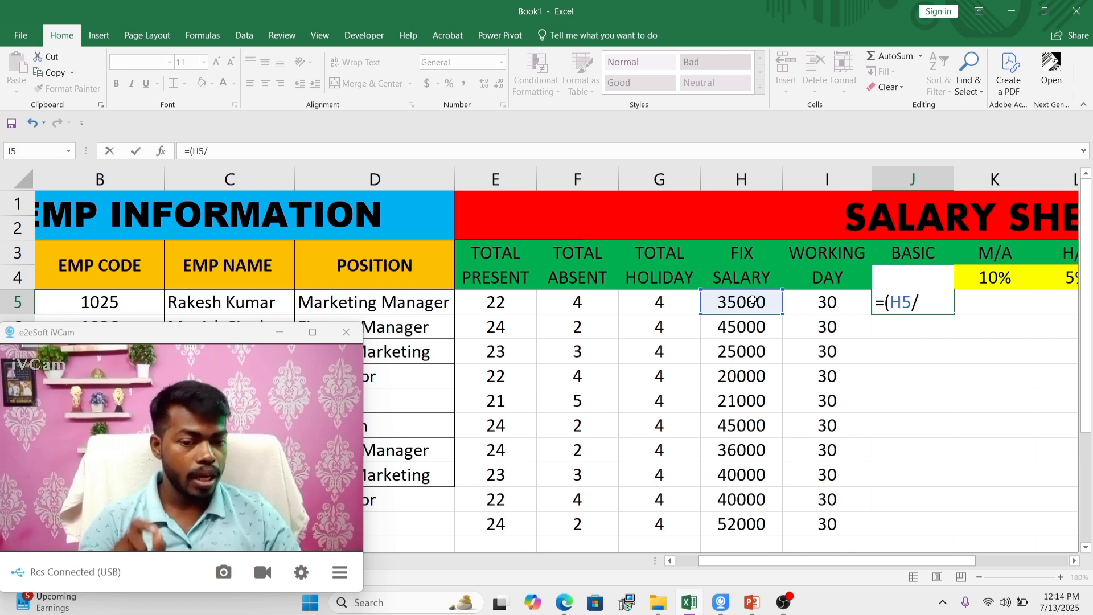
pyautogui.click(832, 302)
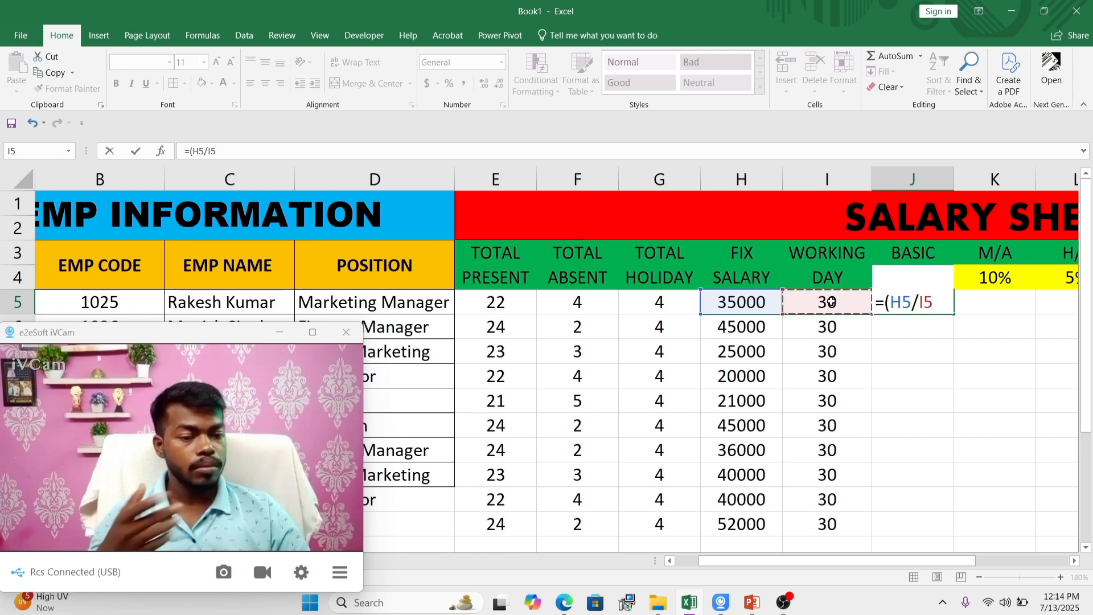
pyautogui.write(')')
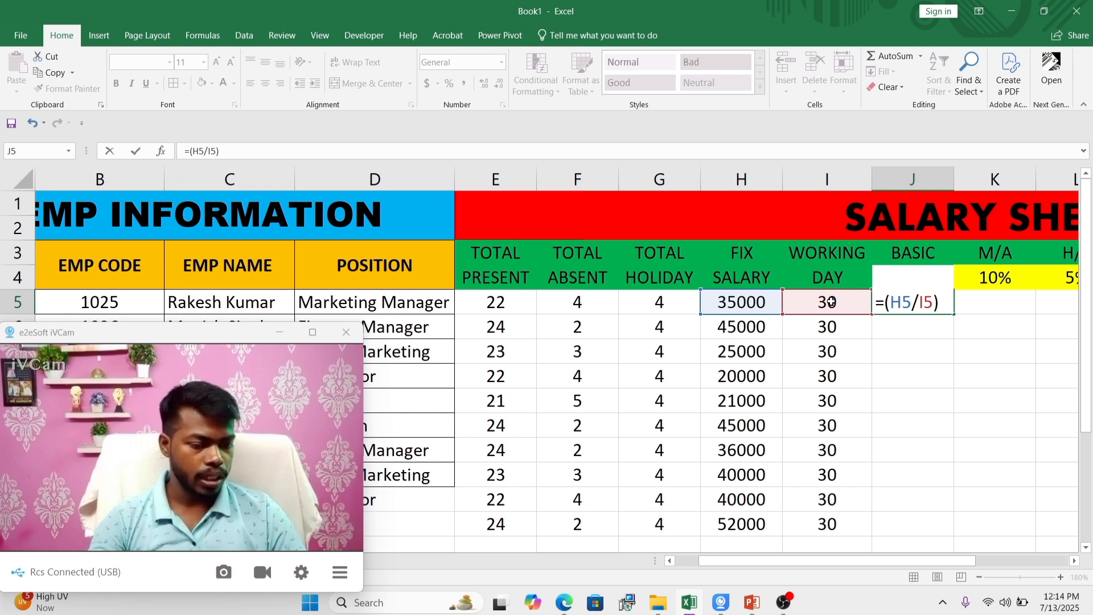
pyautogui.write('*(')
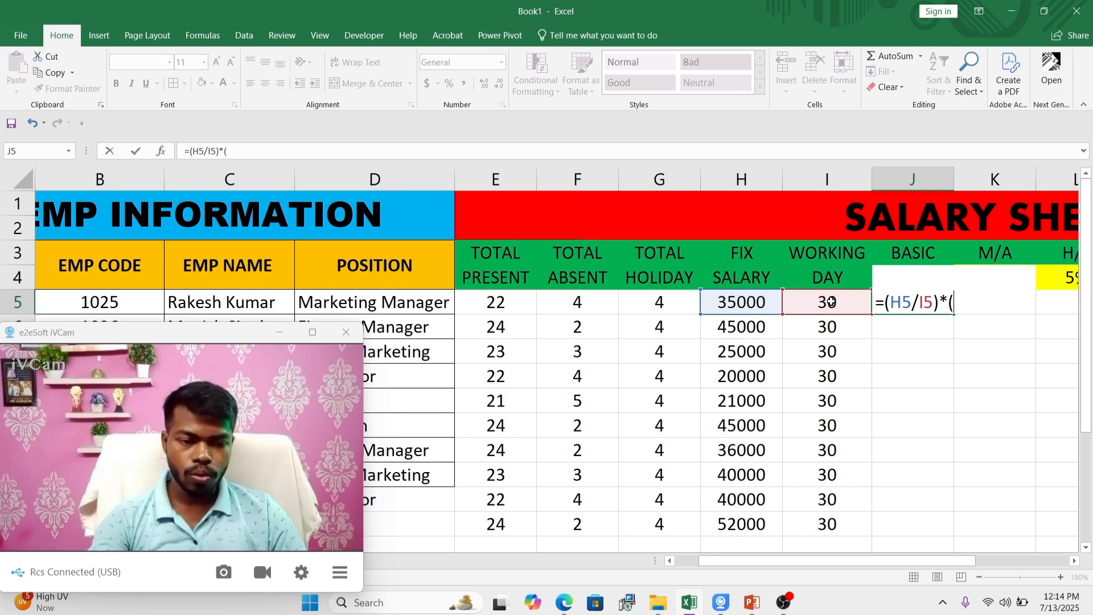
pyautogui.click(495, 299)
pyautogui.write('+')
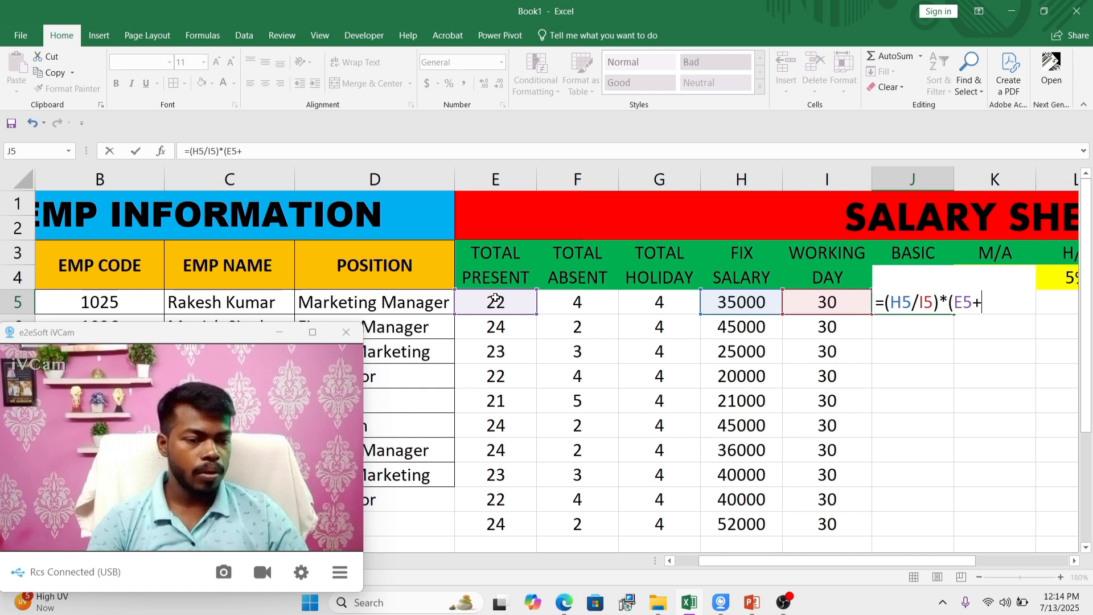
pyautogui.click(657, 303)
pyautogui.write(')')
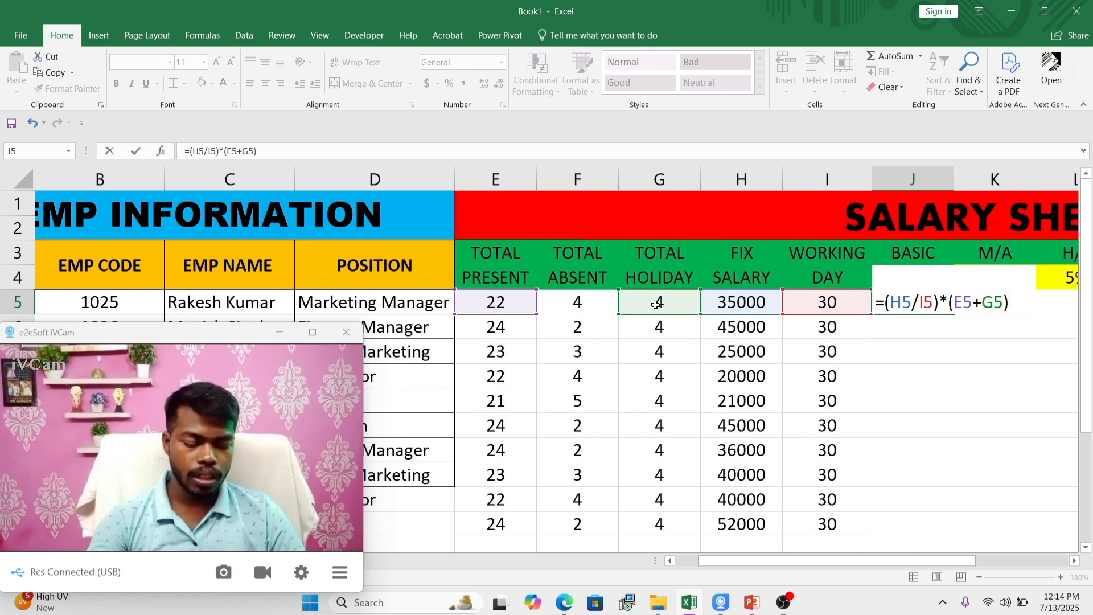
pyautogui.press('Return')
pyautogui.click(933, 305)
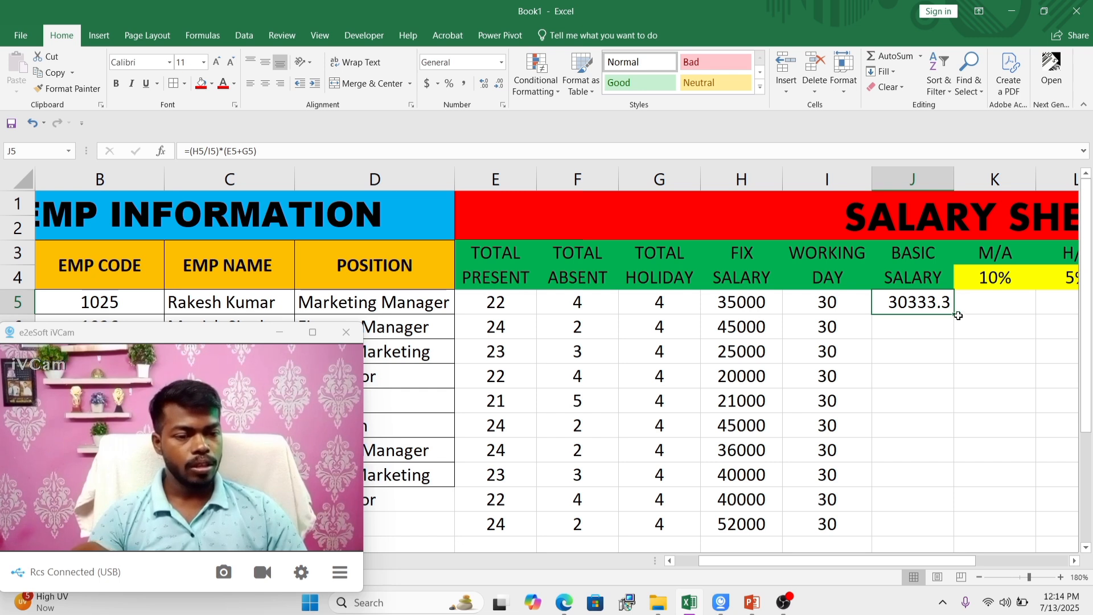
pyautogui.moveTo(955, 314); pyautogui.dragTo(937, 530)
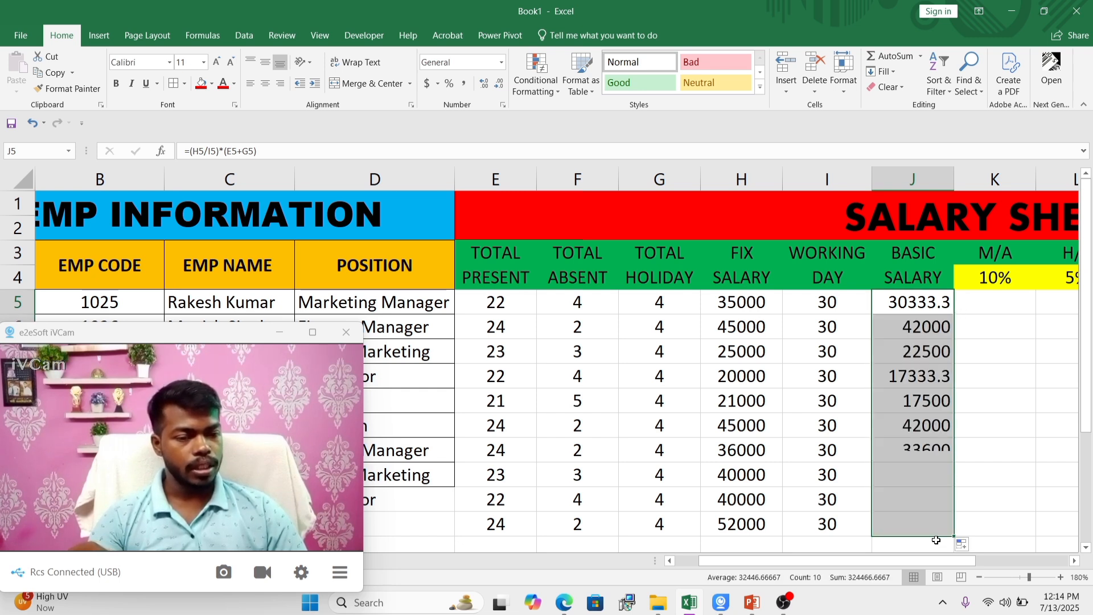
# Step: Centre the basic salary values in J5:J14 horizontally and select the first M/A cell, K5
pyautogui.click(265, 83)
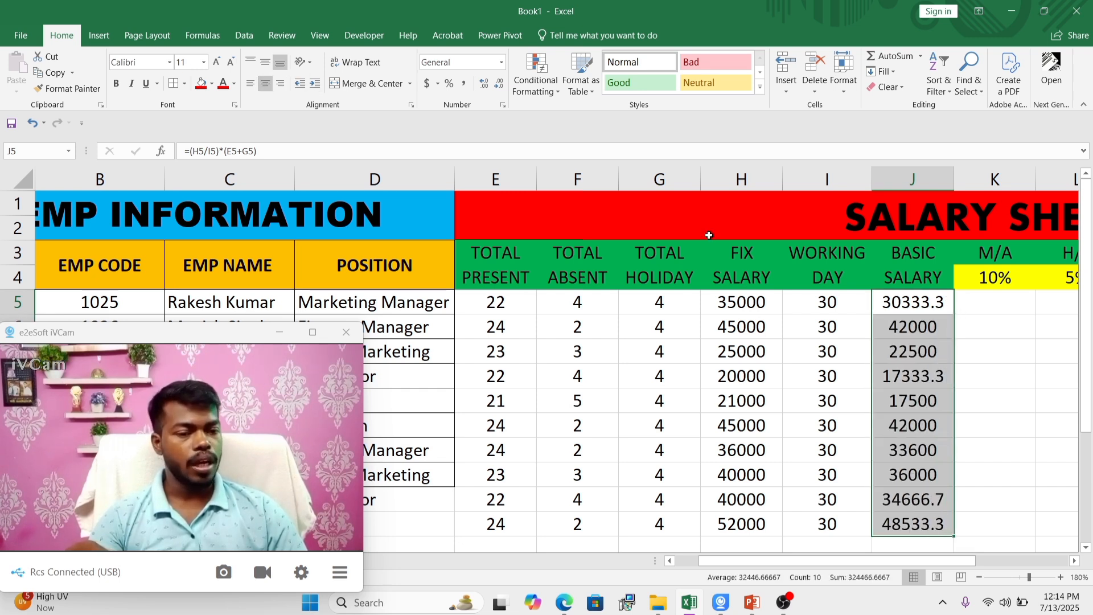
pyautogui.click(963, 348)
pyautogui.click(980, 305)
pyautogui.hscroll(1, 983, 305)
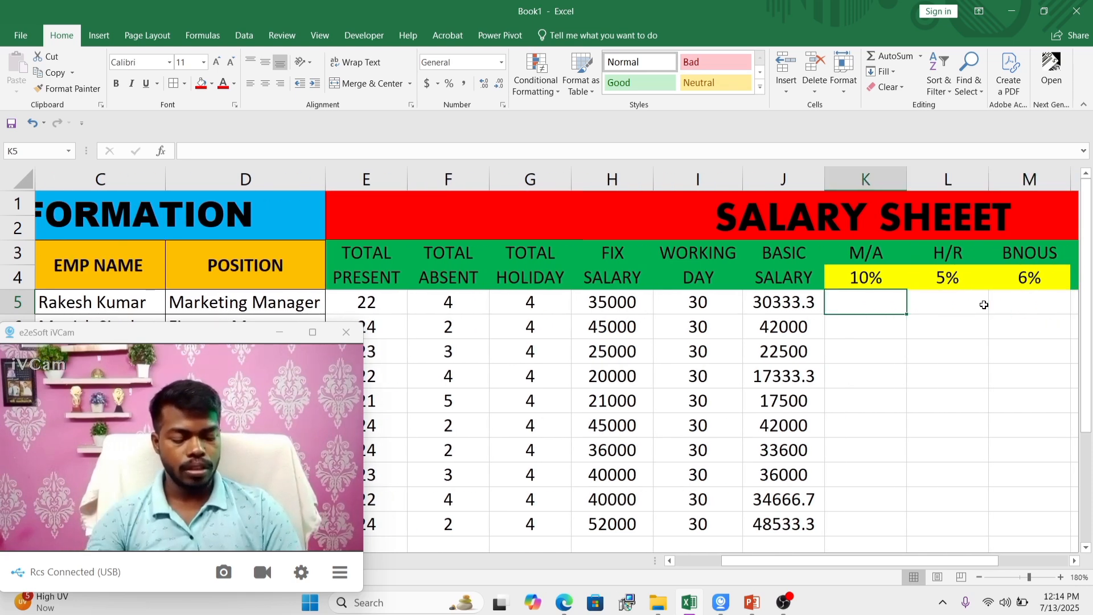
pyautogui.write('=(')
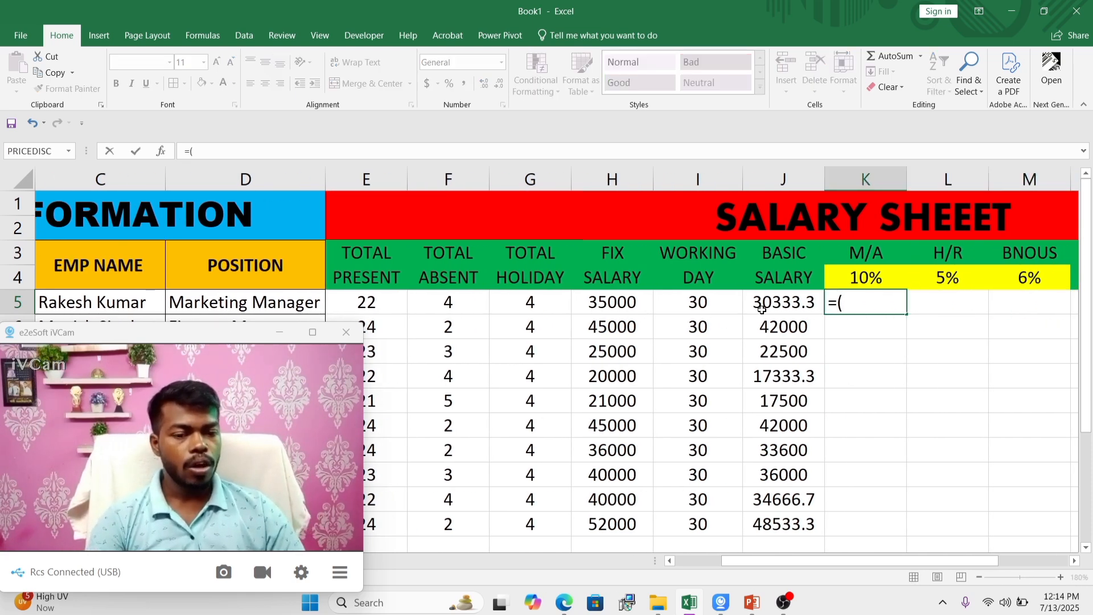
pyautogui.click(791, 302)
pyautogui.write('*')
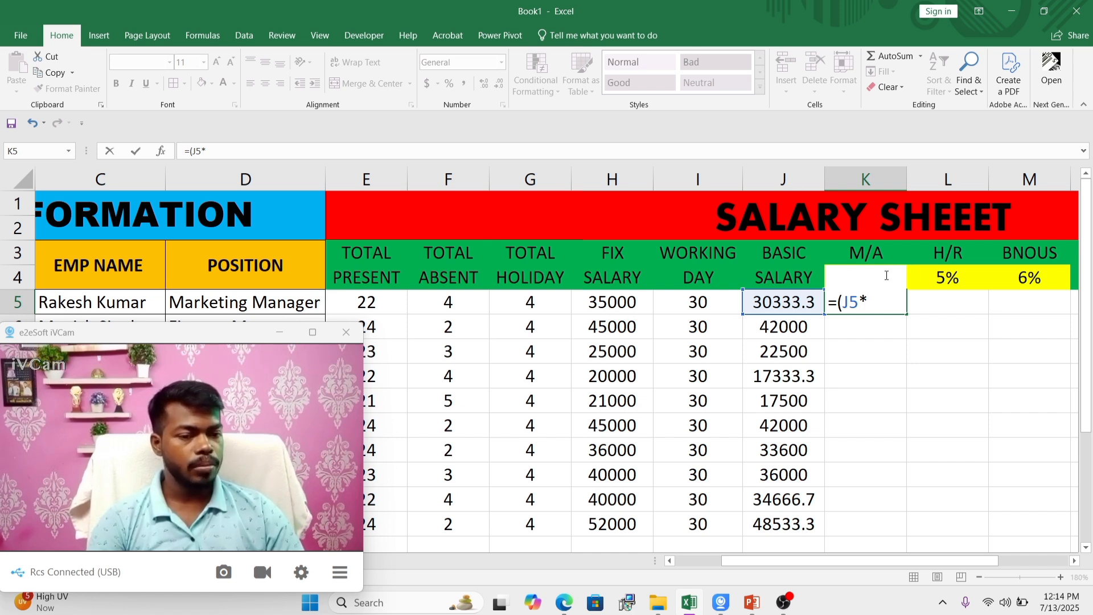
pyautogui.press('BackSpace')
pyautogui.press('BackSpace')
pyautogui.press('BackSpace')
pyautogui.press('BackSpace')
pyautogui.press('BackSpace')
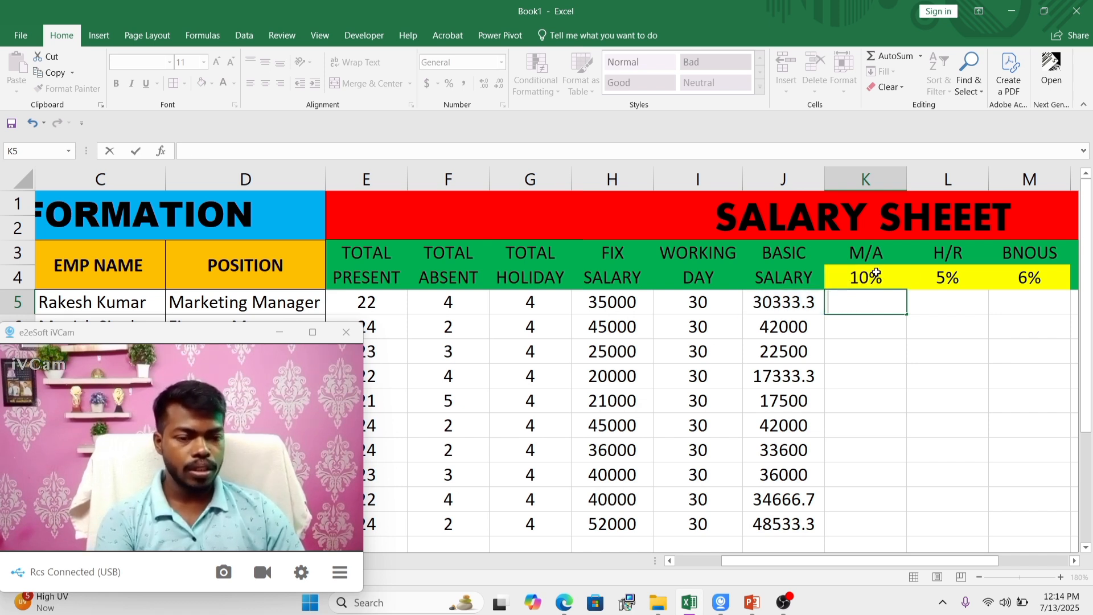
pyautogui.press('Escape')
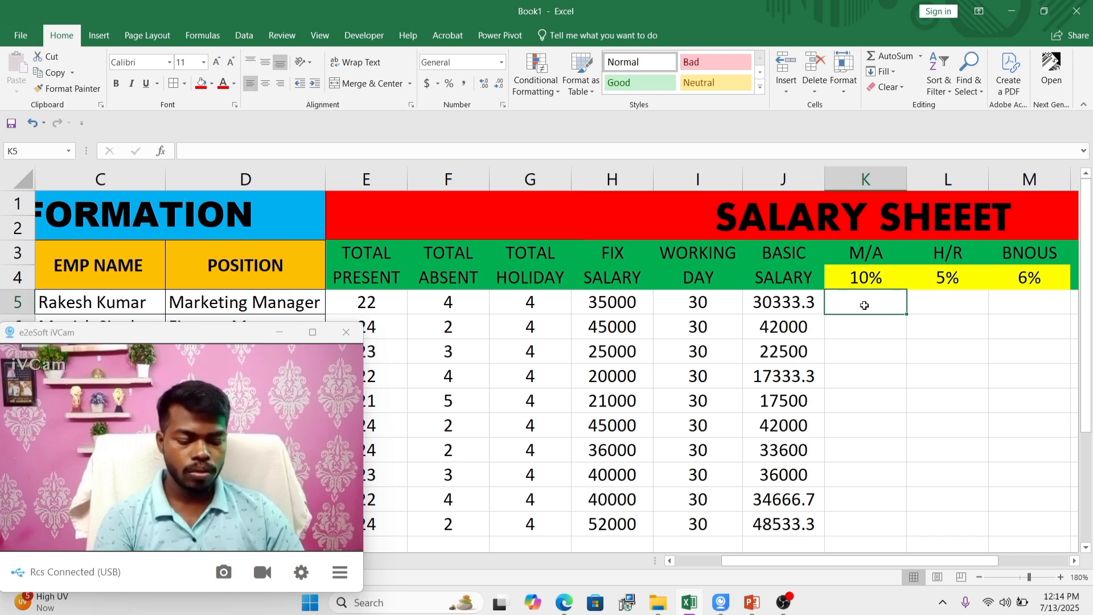
# Step: Calculate the first employee's M/A in K5 as 10% of basic salary with =(J5*10%)
pyautogui.write('=(')
pyautogui.click(795, 303)
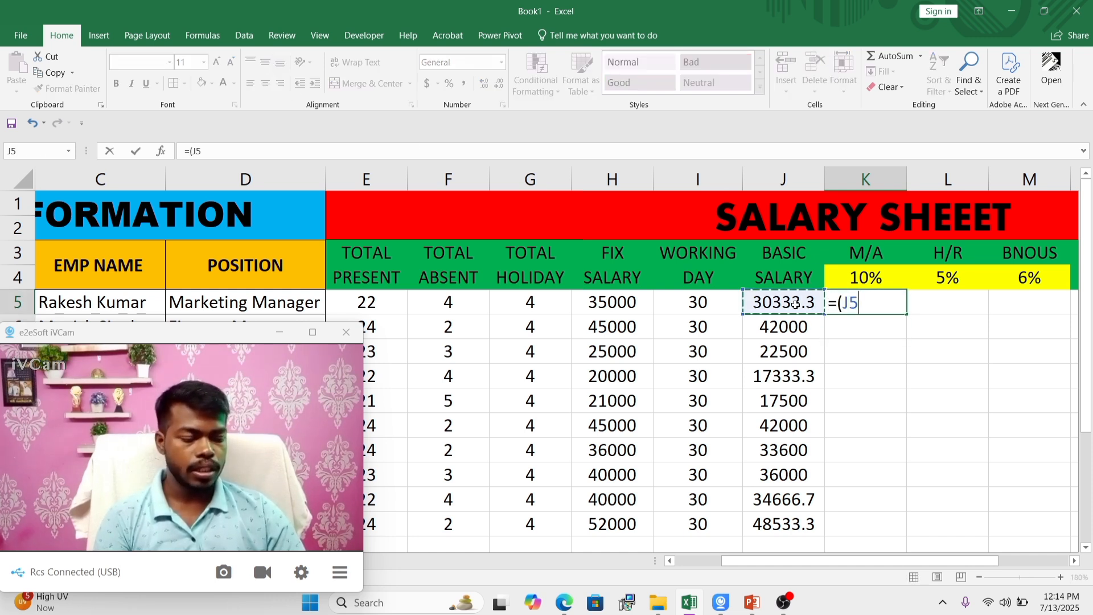
pyautogui.write('*')
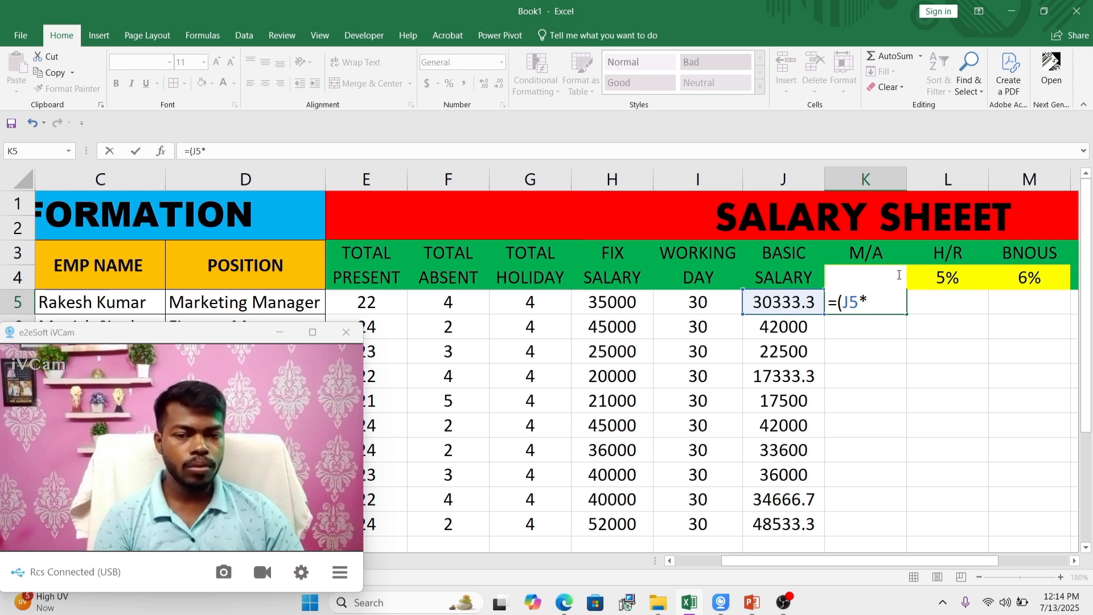
pyautogui.write('10%')
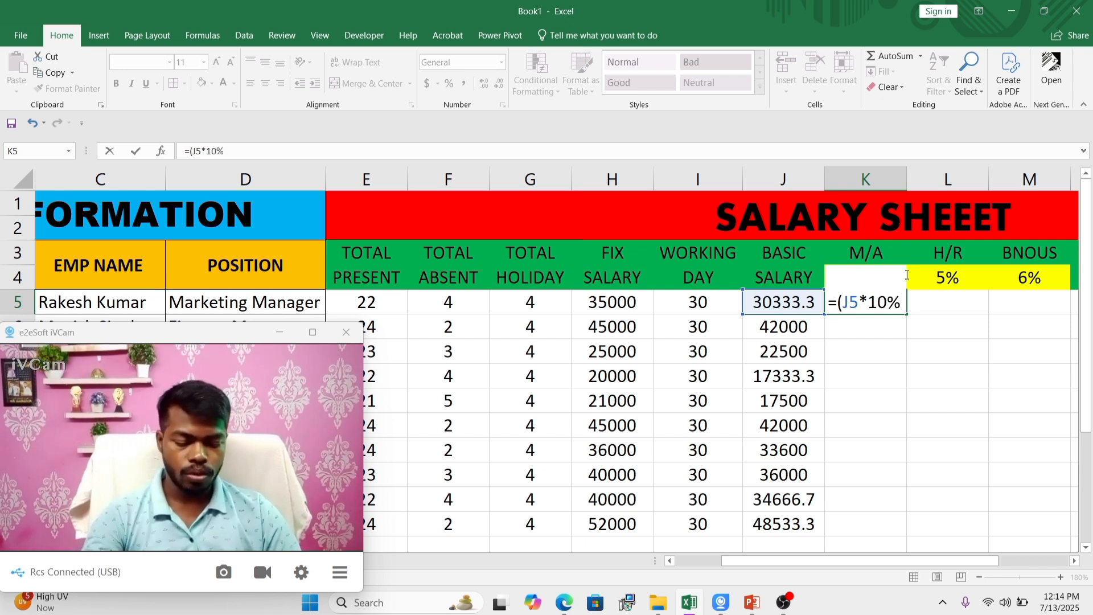
pyautogui.write(')')
pyautogui.press('Return')
# Step: Fill the M/A formula from K5 down to K14 and centre the values horizontally
pyautogui.click(876, 300)
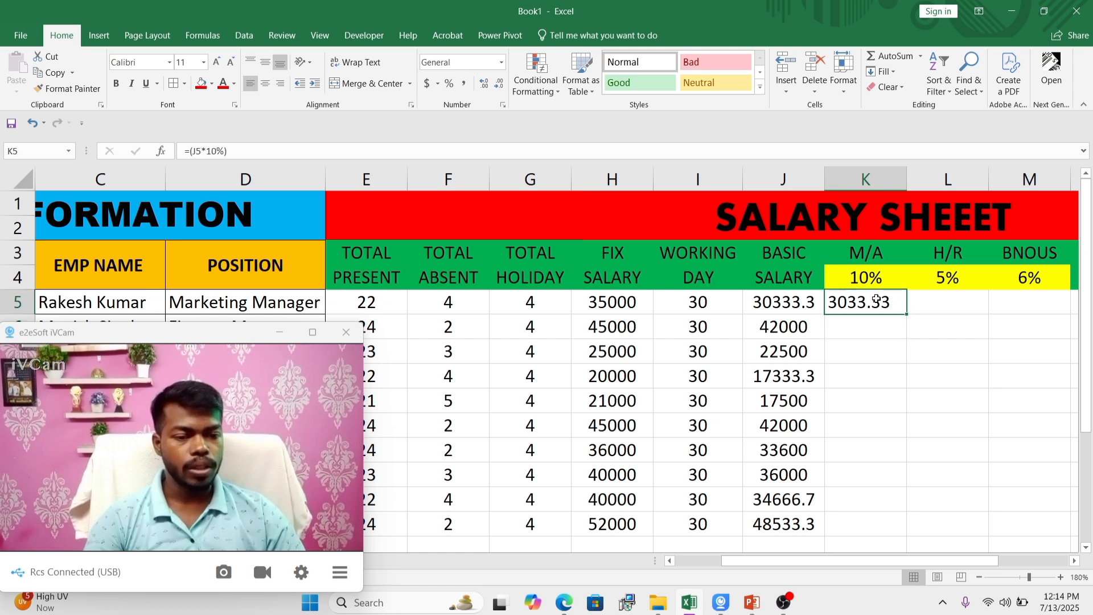
pyautogui.moveTo(909, 314); pyautogui.dragTo(878, 529)
pyautogui.click(270, 84)
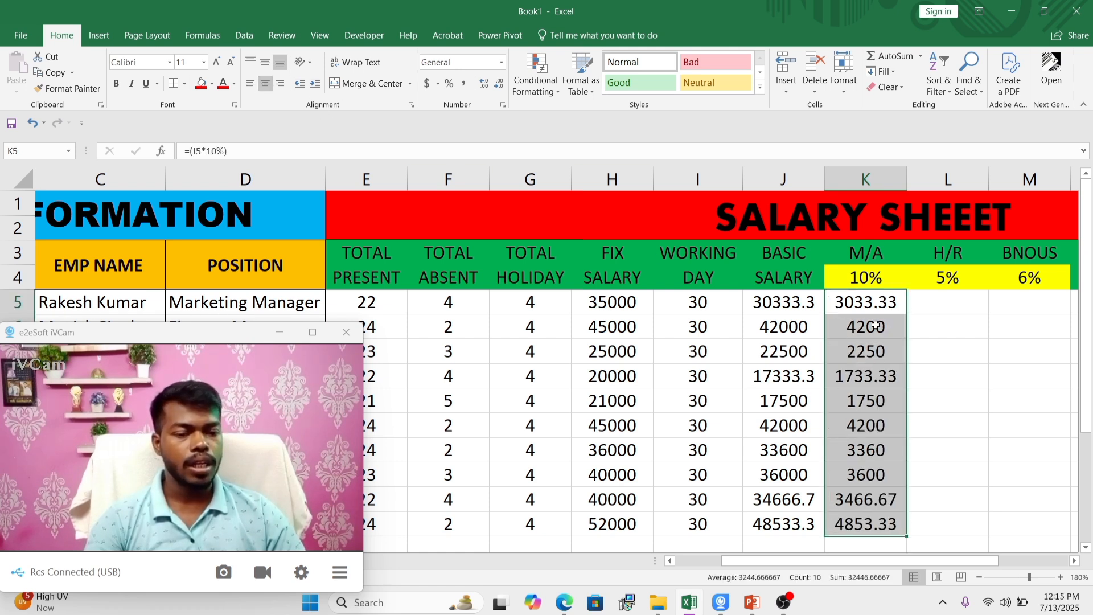
pyautogui.click(939, 373)
# Step: Calculate the first employee's H/R in L5 as 5% of basic salary with =(J5*5%)
pyautogui.click(952, 304)
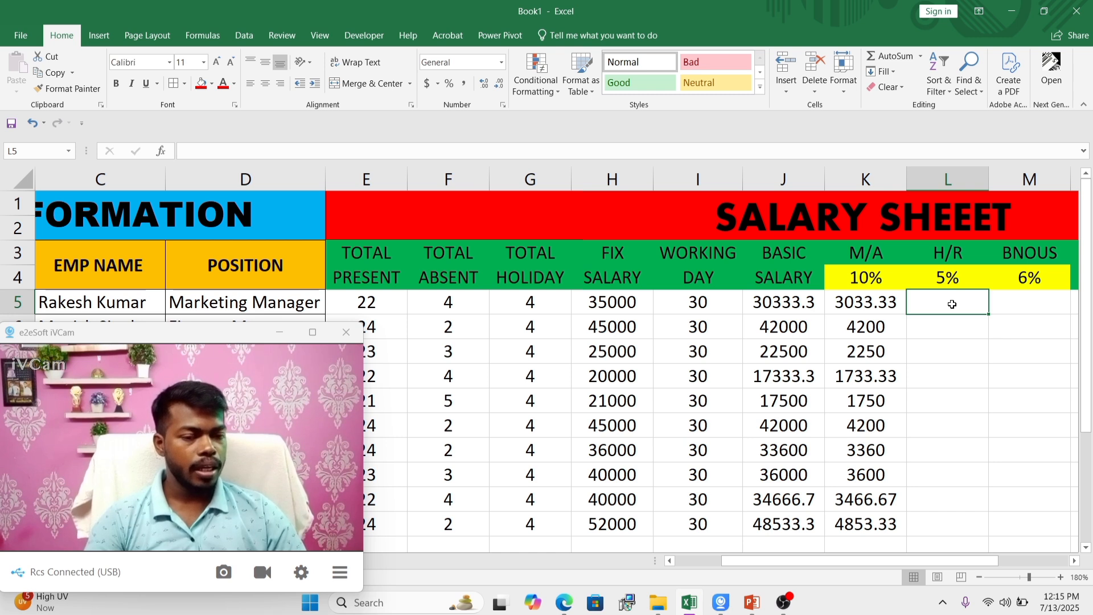
pyautogui.write('=')
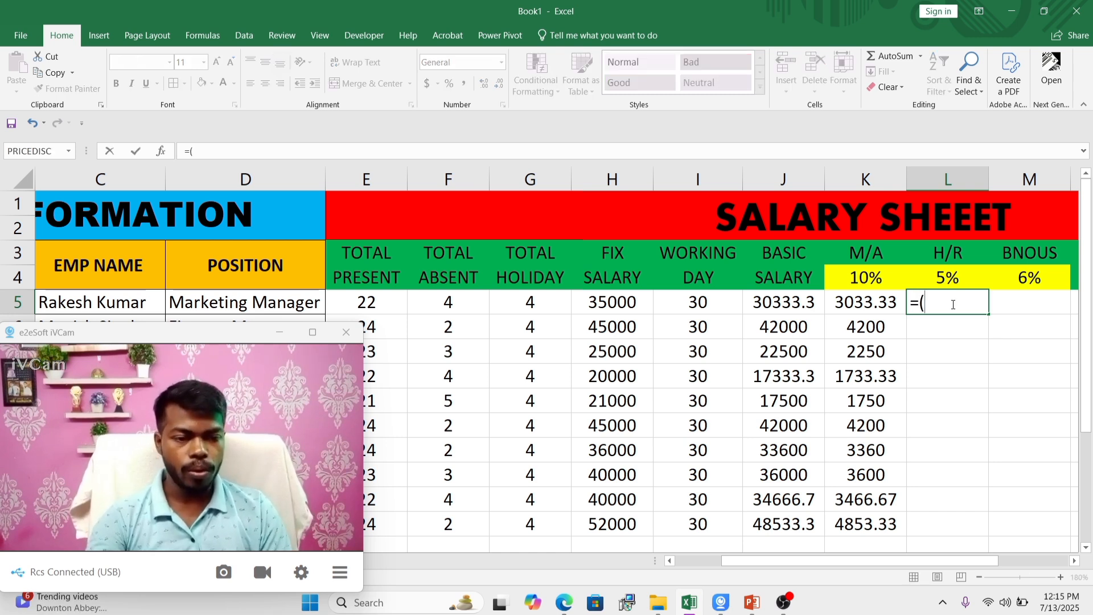
pyautogui.write('(')
pyautogui.click(784, 304)
pyautogui.write('*')
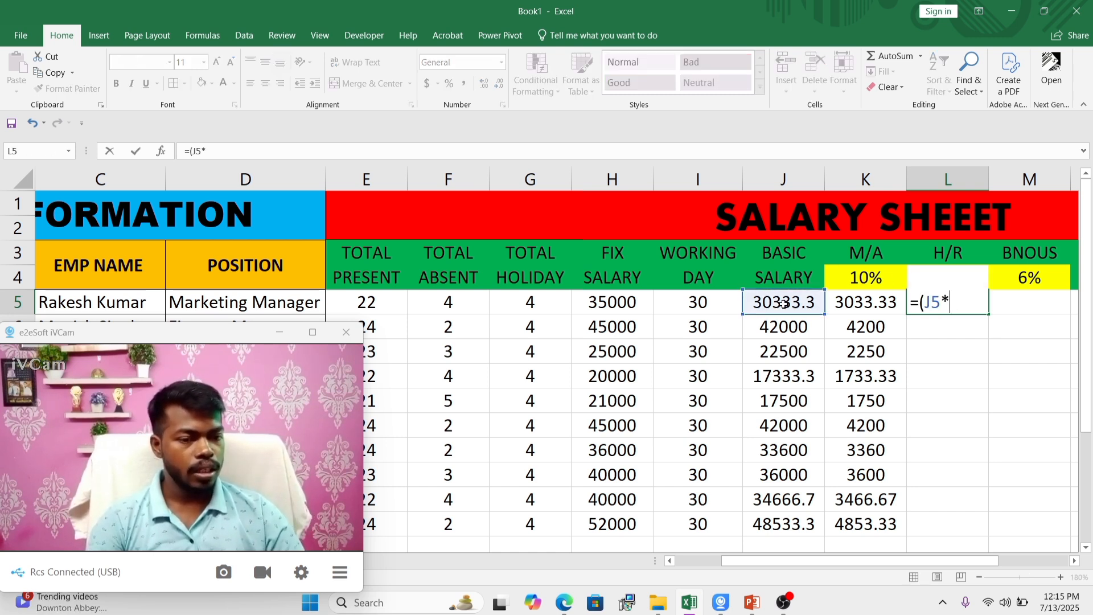
pyautogui.write('5%')
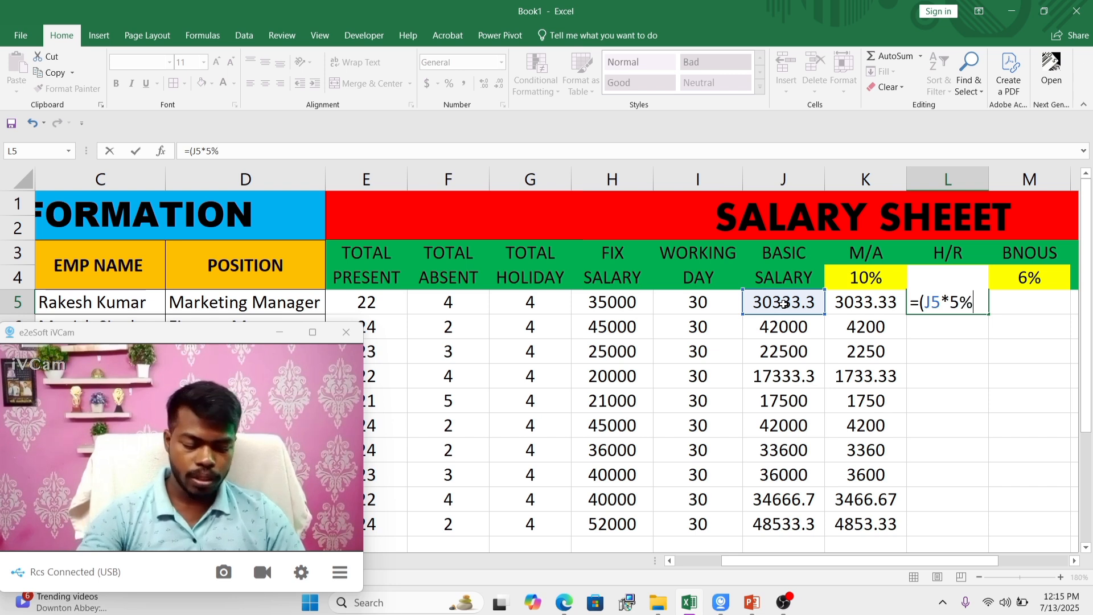
pyautogui.write(')')
pyautogui.press('Return')
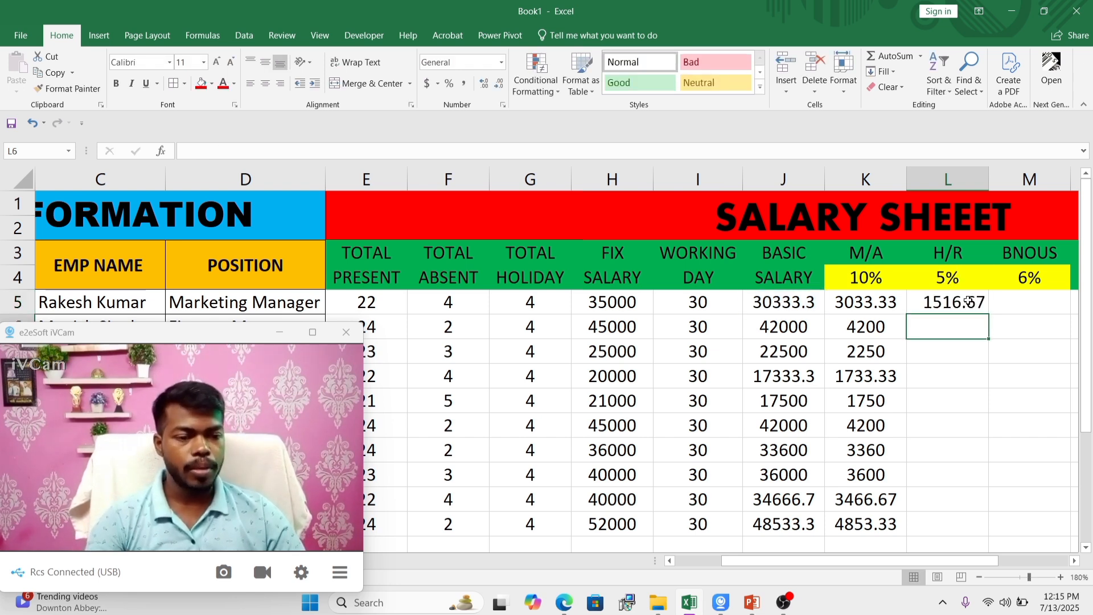
# Step: Fill the H/R formula from L5 down to L14 and centre the values horizontally
pyautogui.click(976, 307)
pyautogui.moveTo(988, 315); pyautogui.dragTo(975, 530)
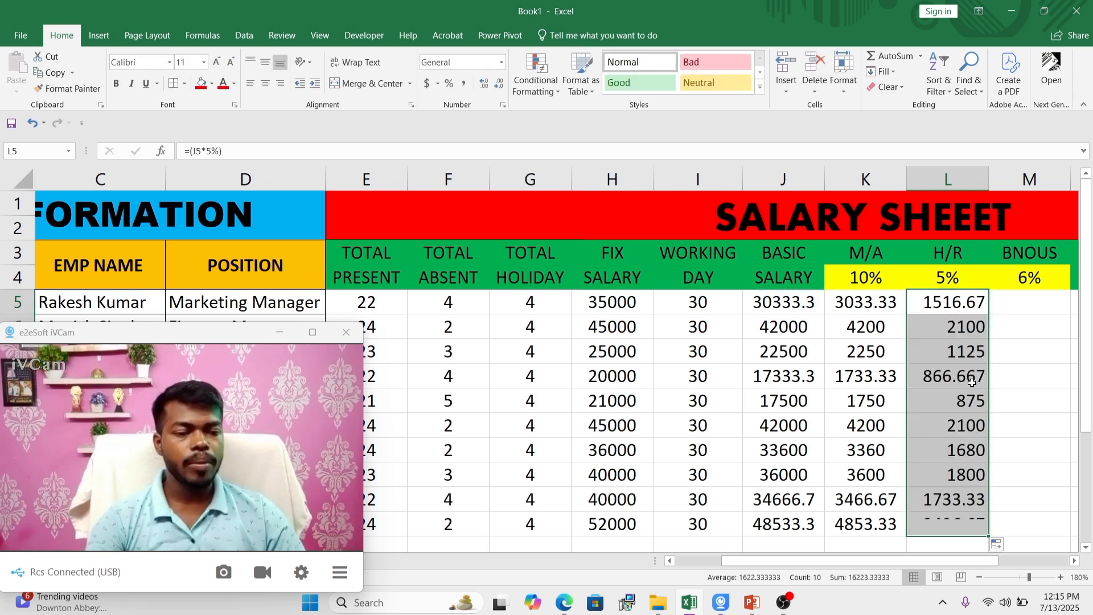
pyautogui.click(265, 83)
pyautogui.click(983, 348)
# Step: Calculate the first employee's bonus in M5 as 6% of basic salary with =(J5*6%)
pyautogui.click(1032, 300)
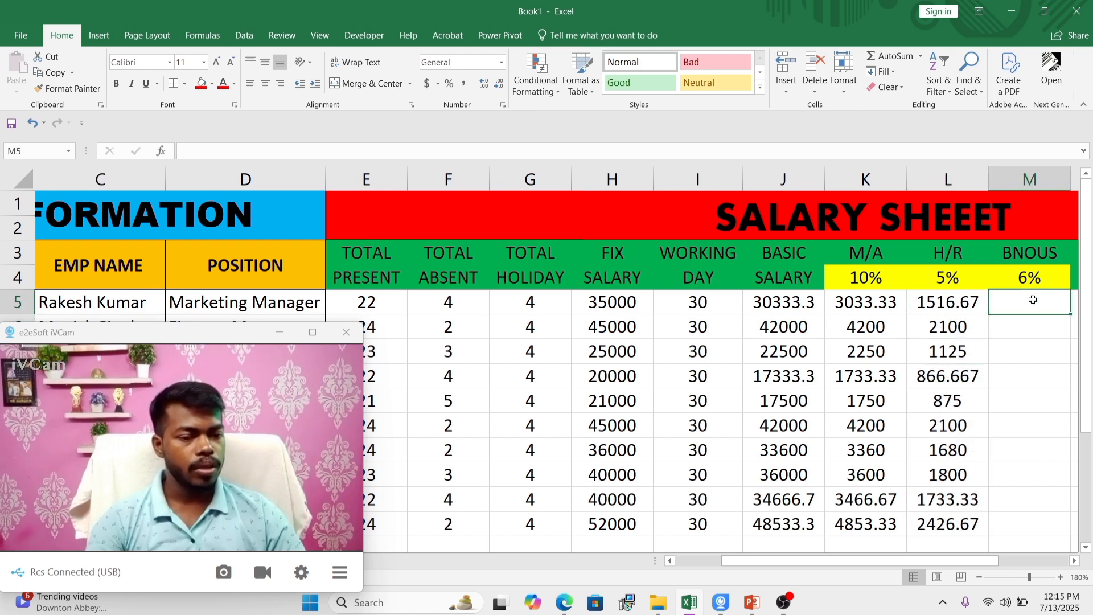
pyautogui.write('=(')
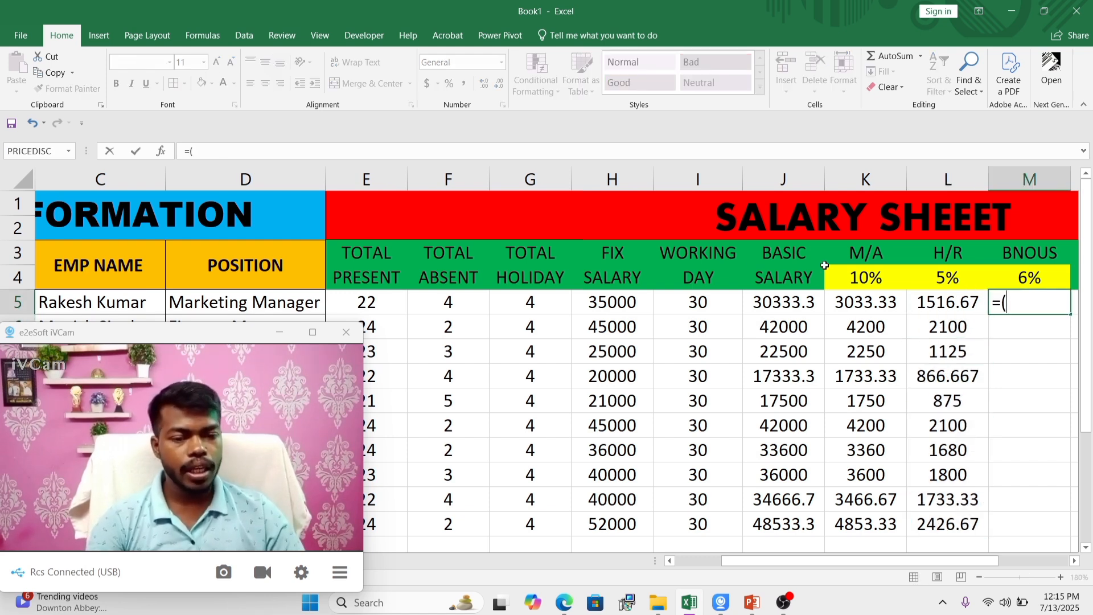
pyautogui.click(787, 304)
pyautogui.write('*')
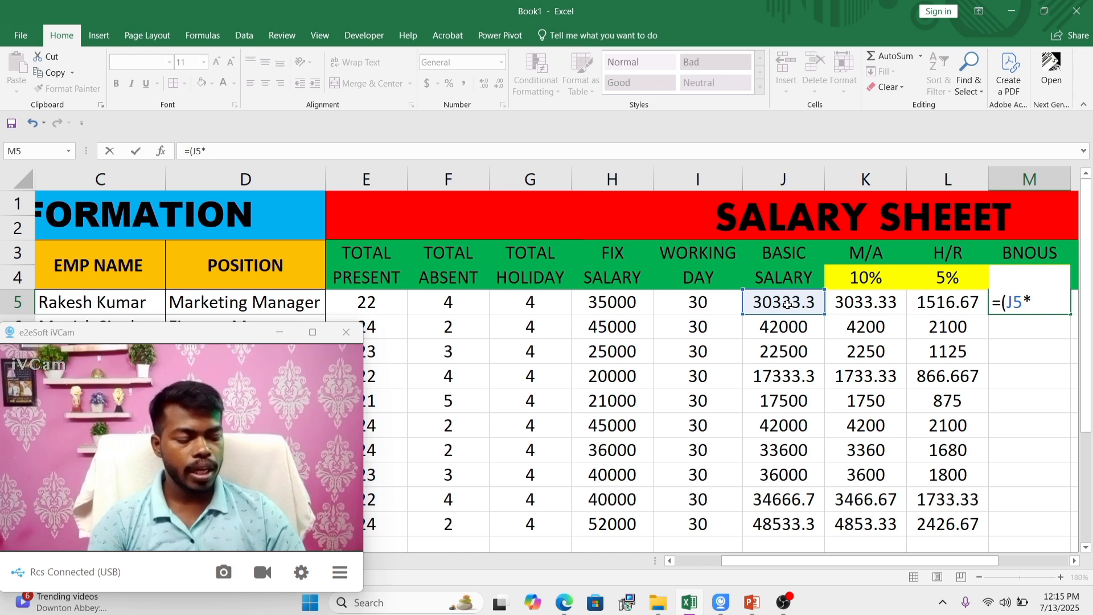
pyautogui.write('6%')
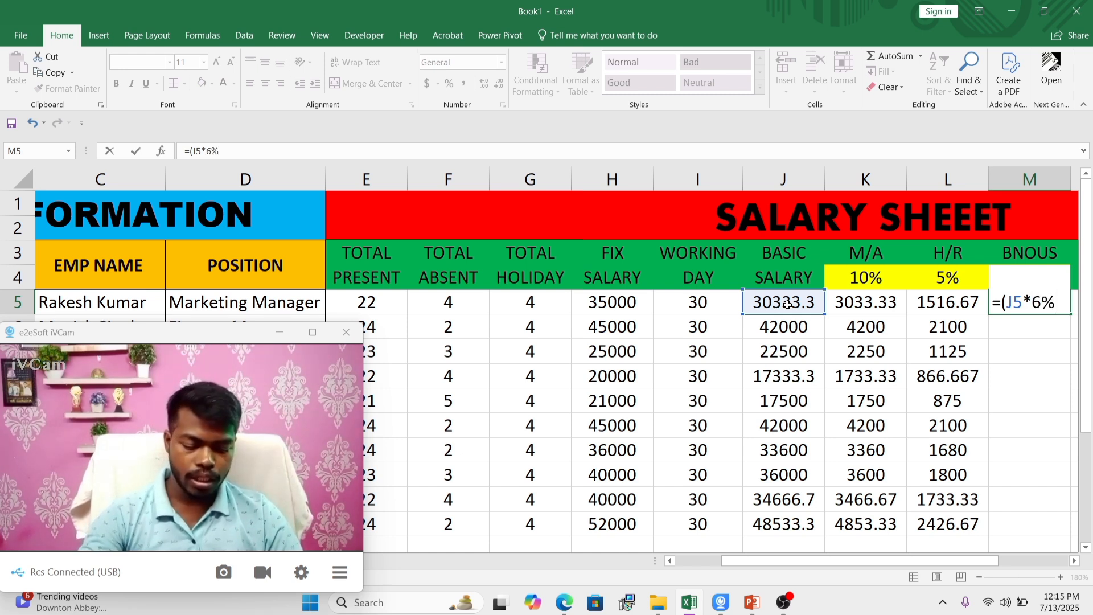
pyautogui.press('Return')
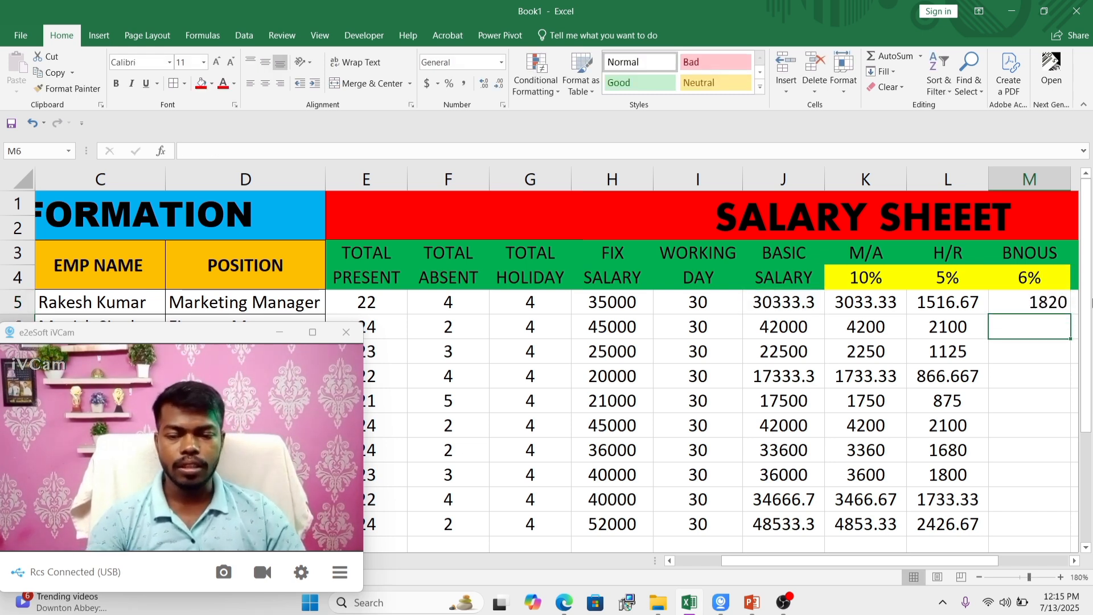
# Step: Fill the bonus formula from M5 down to M14 and centre the values horizontally
pyautogui.click(1032, 307)
pyautogui.moveTo(838, 561); pyautogui.dragTo(873, 561)
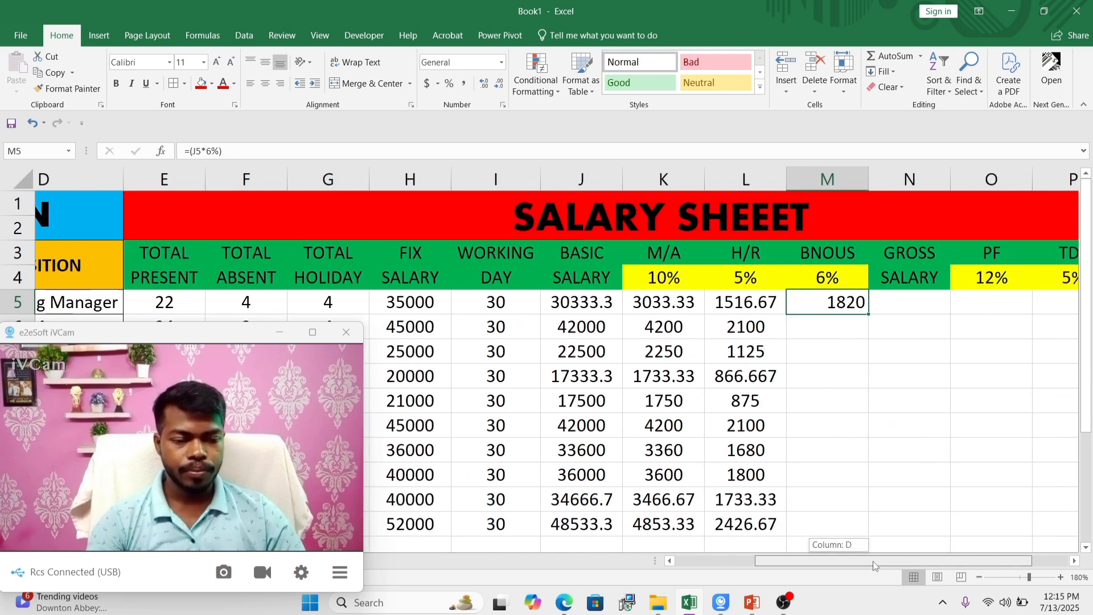
pyautogui.moveTo(940, 317); pyautogui.dragTo(939, 533)
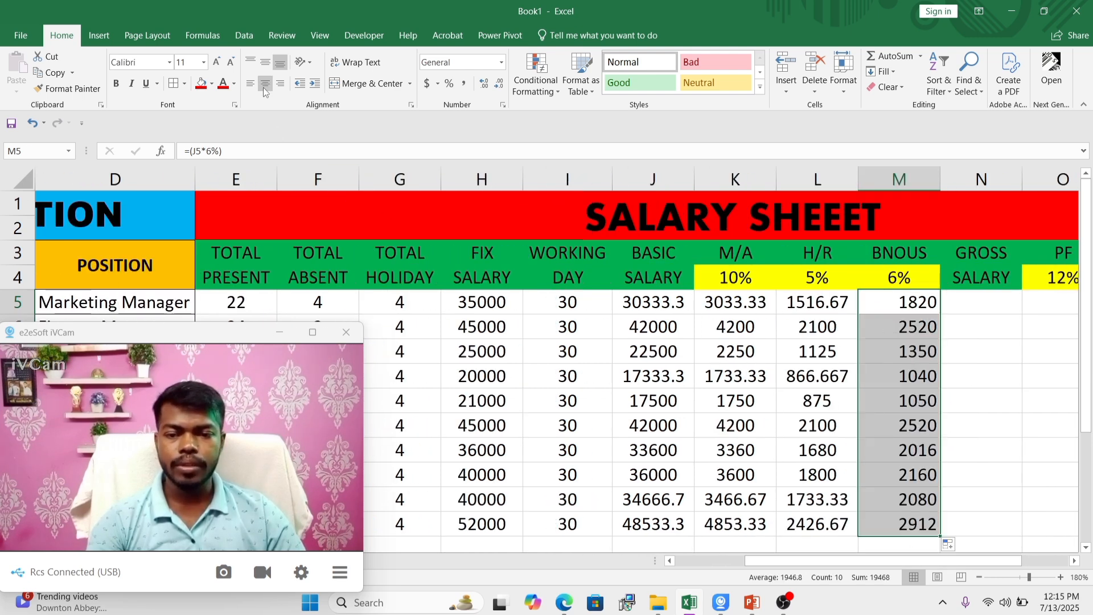
pyautogui.click(980, 375)
# Step: Calculate the first employee's gross salary in N5 with =SUM(J5:M5)
pyautogui.click(980, 303)
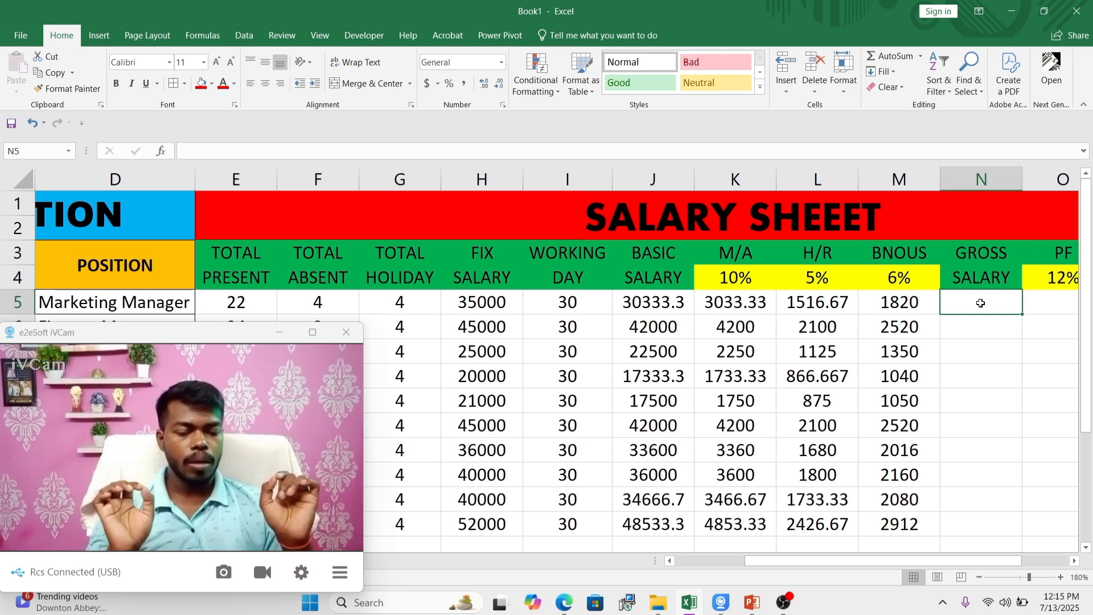
pyautogui.write('=')
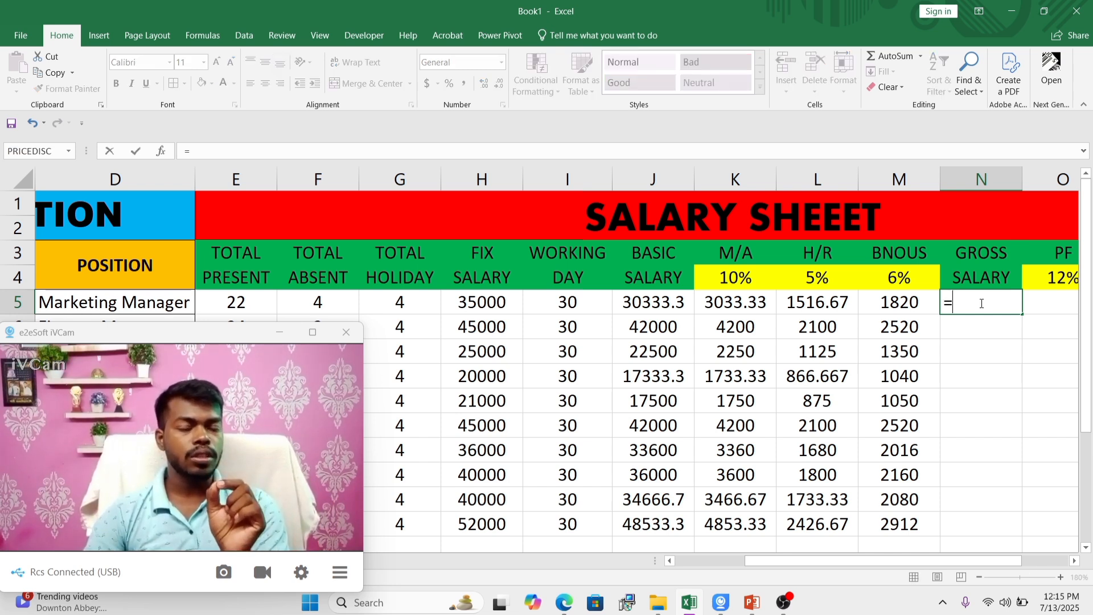
pyautogui.write('SUM')
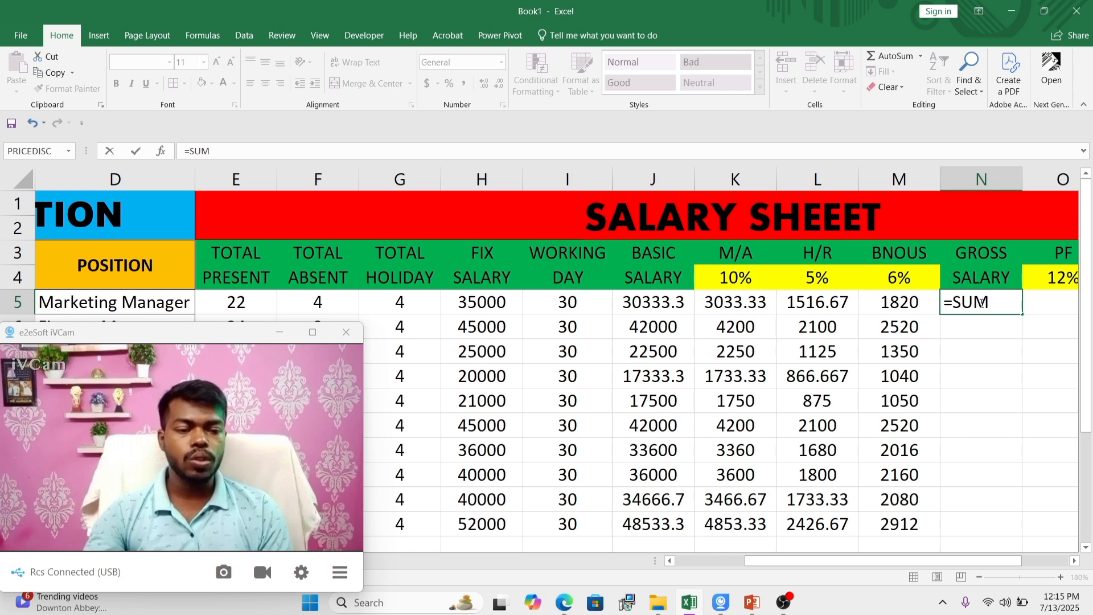
pyautogui.write('(')
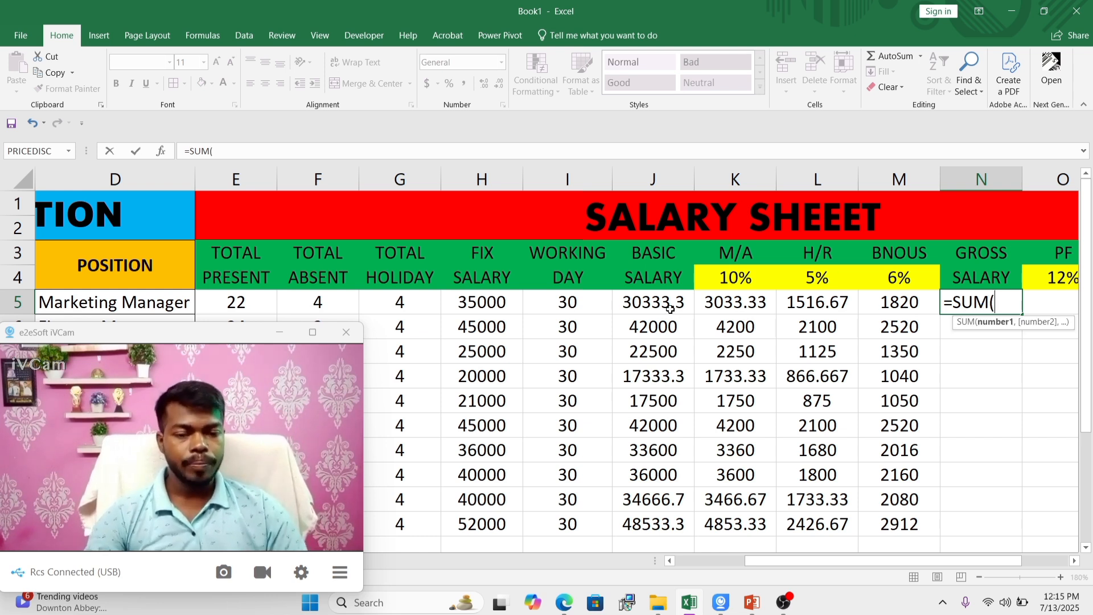
pyautogui.moveTo(642, 308); pyautogui.dragTo(882, 302)
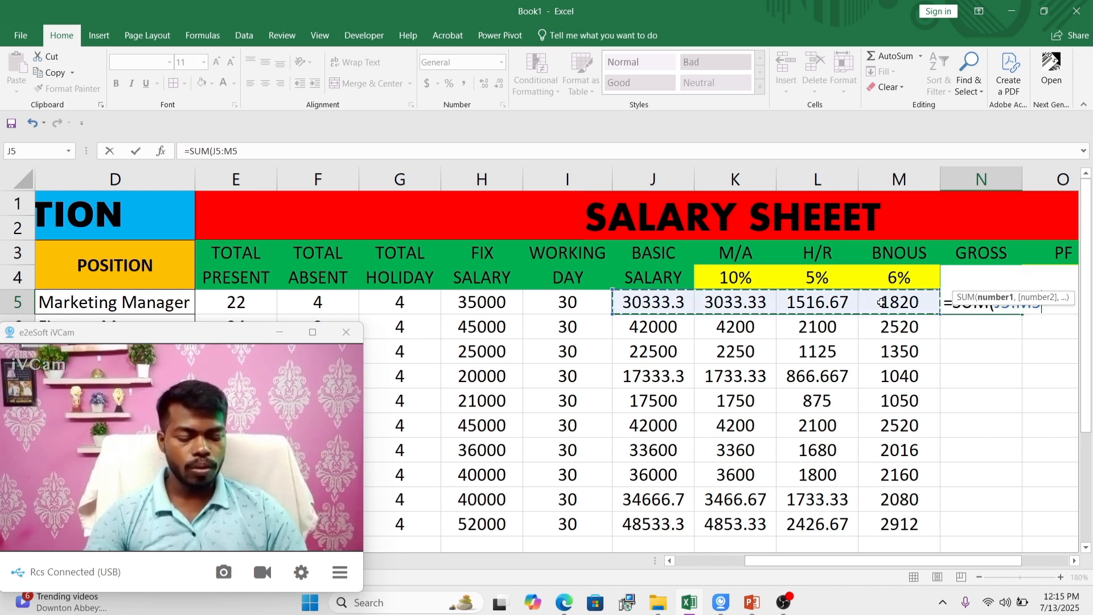
pyautogui.write(')')
pyautogui.press('Return')
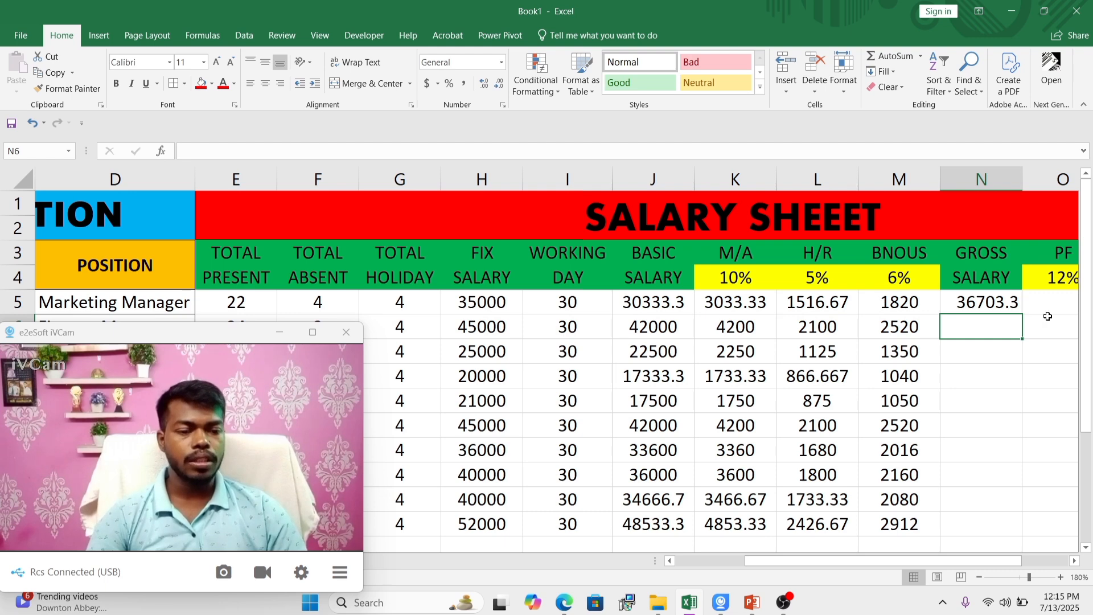
# Step: Fill the gross salary formula from N5 down to N14 and centre the values horizontally
pyautogui.click(987, 305)
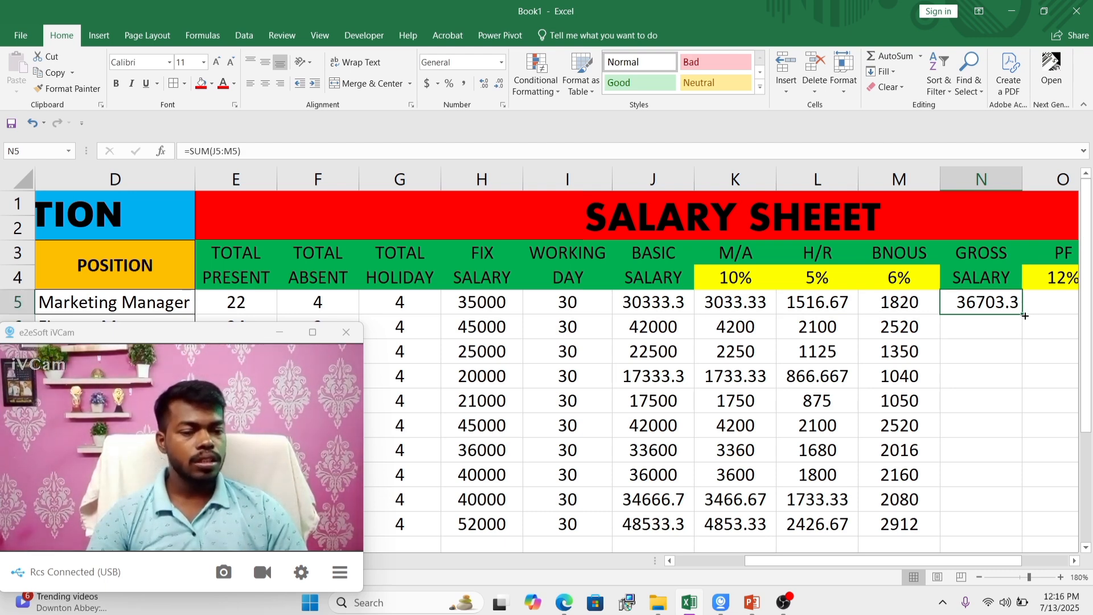
pyautogui.moveTo(1023, 315); pyautogui.dragTo(996, 528)
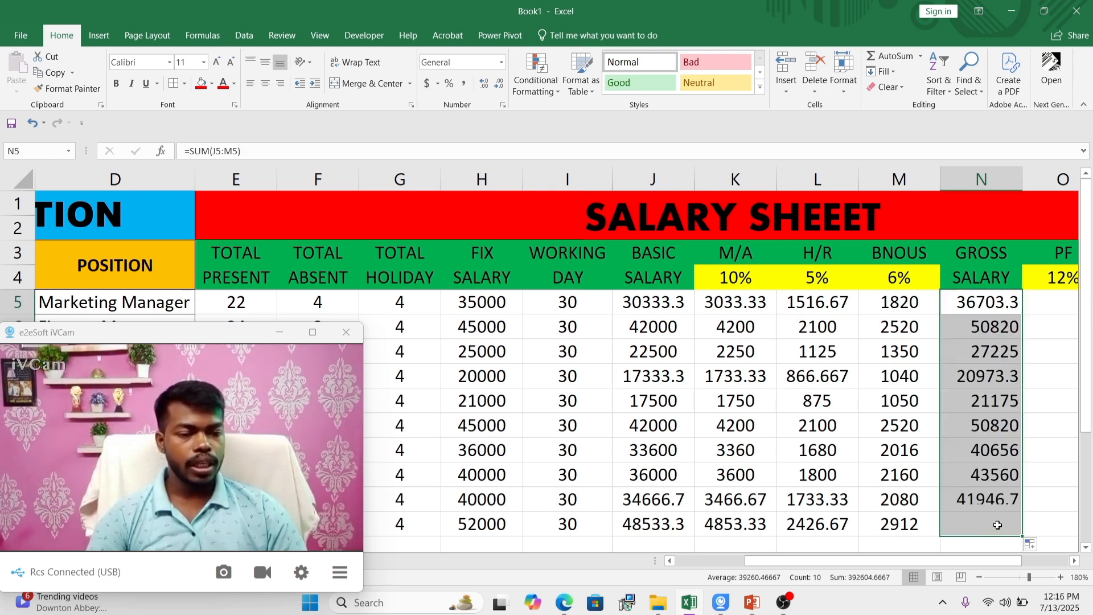
pyautogui.click(265, 84)
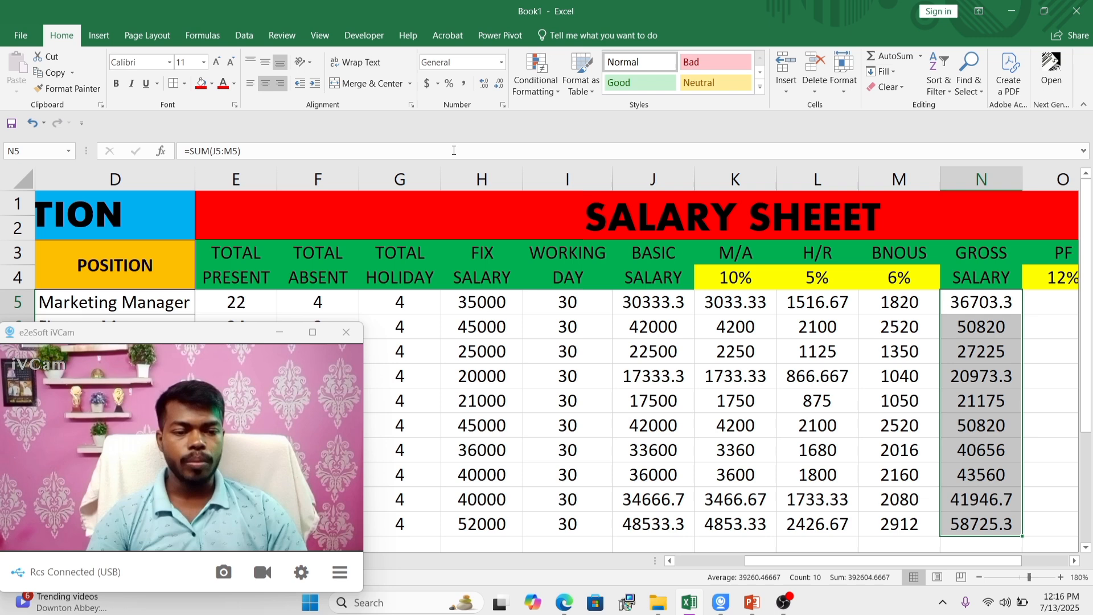
# Step: Calculate the first employee's PF in O5 as 12% of gross salary with =(N5*12%)
pyautogui.click(971, 303)
pyautogui.press('Right')
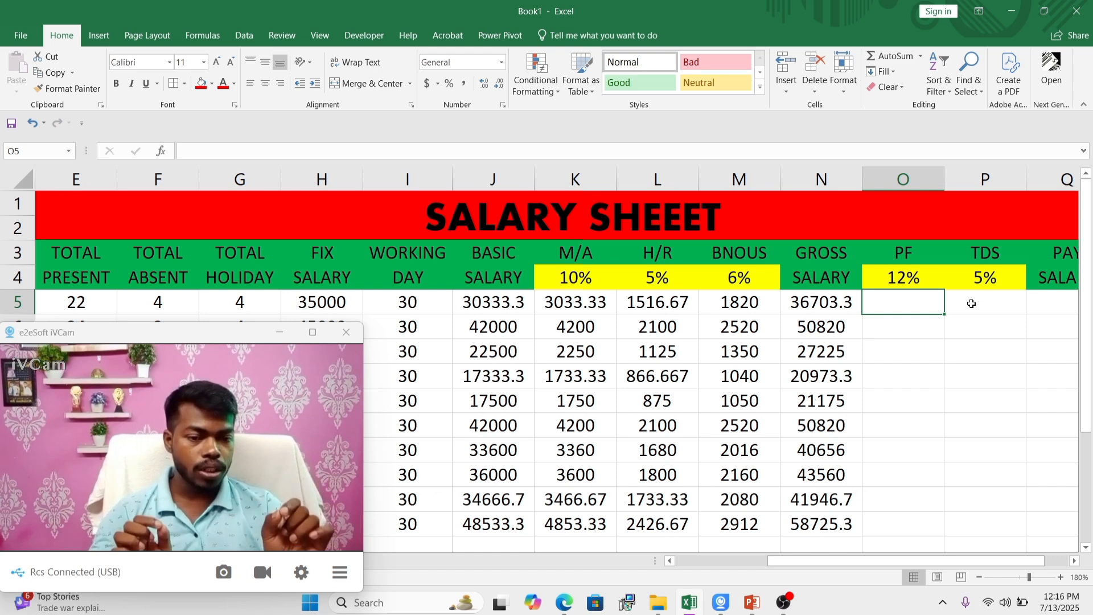
pyautogui.write('=(')
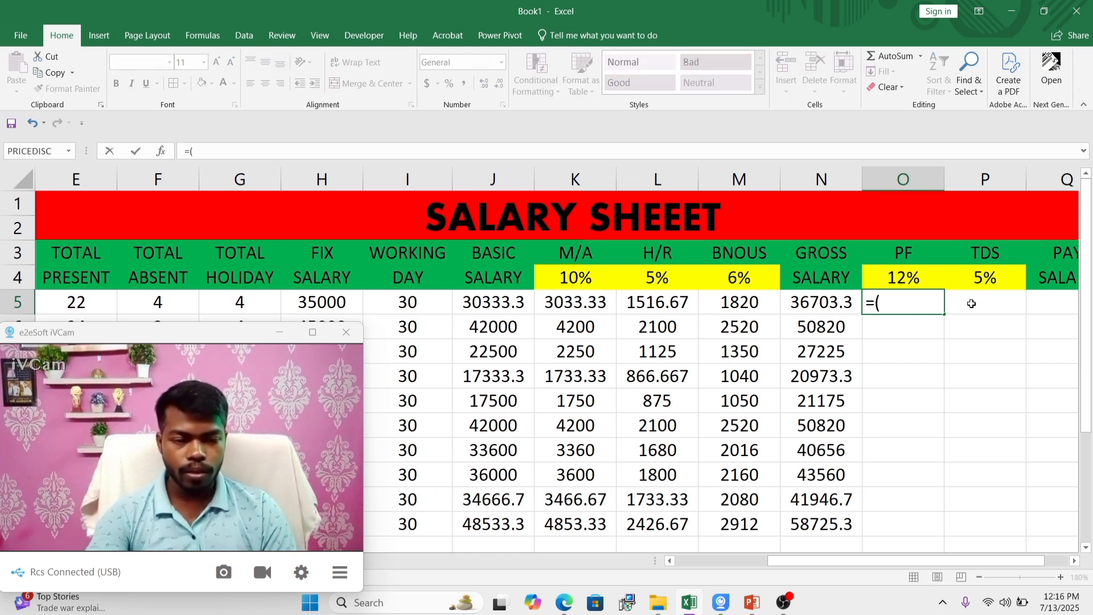
pyautogui.click(830, 304)
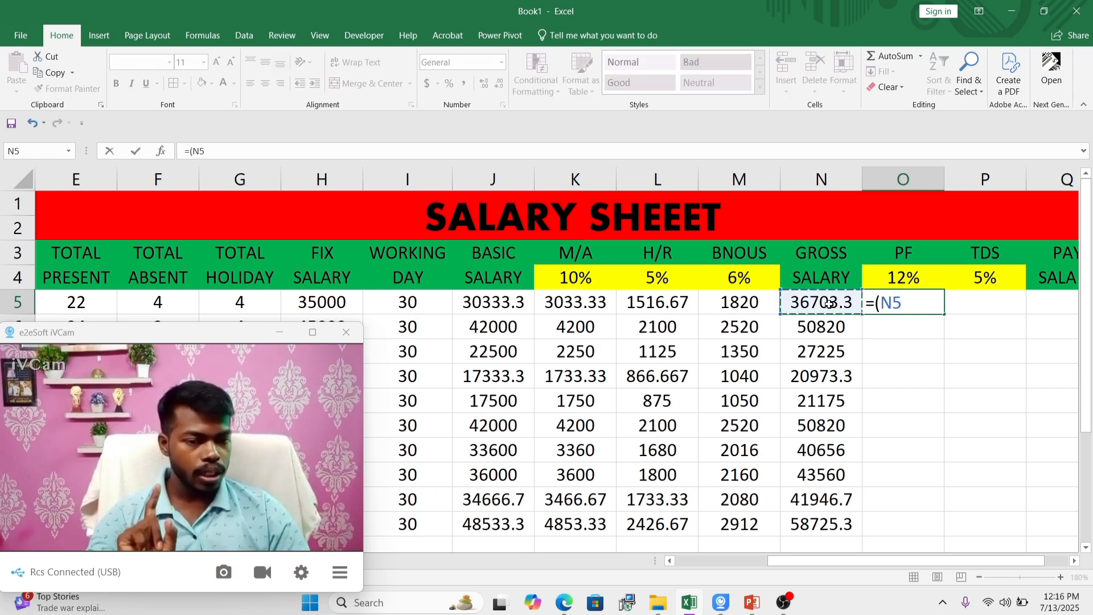
pyautogui.write('*12%')
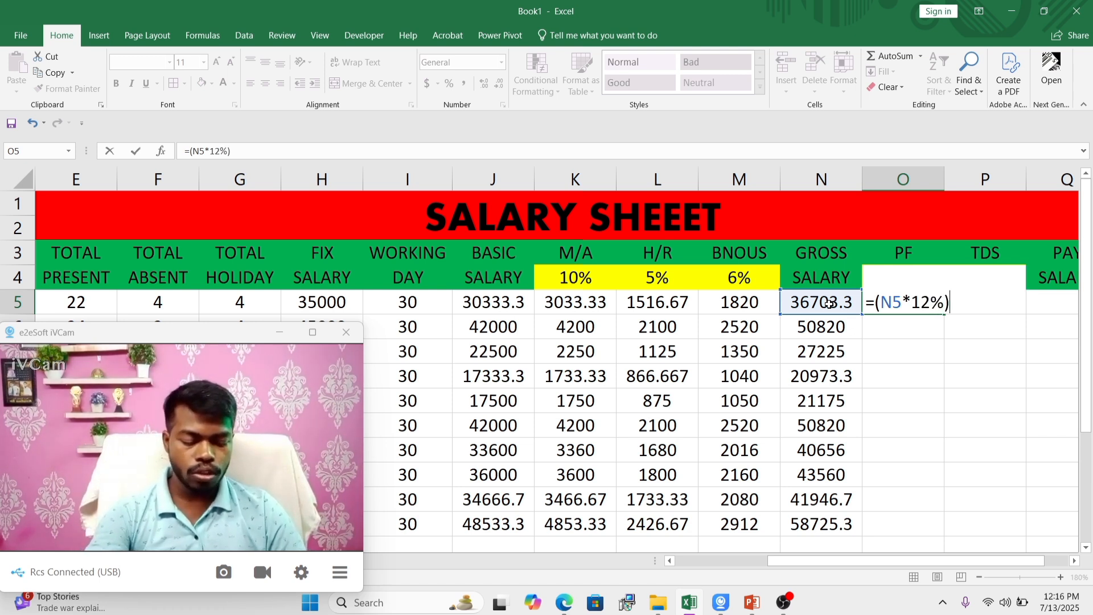
pyautogui.write(')')
pyautogui.press('Return')
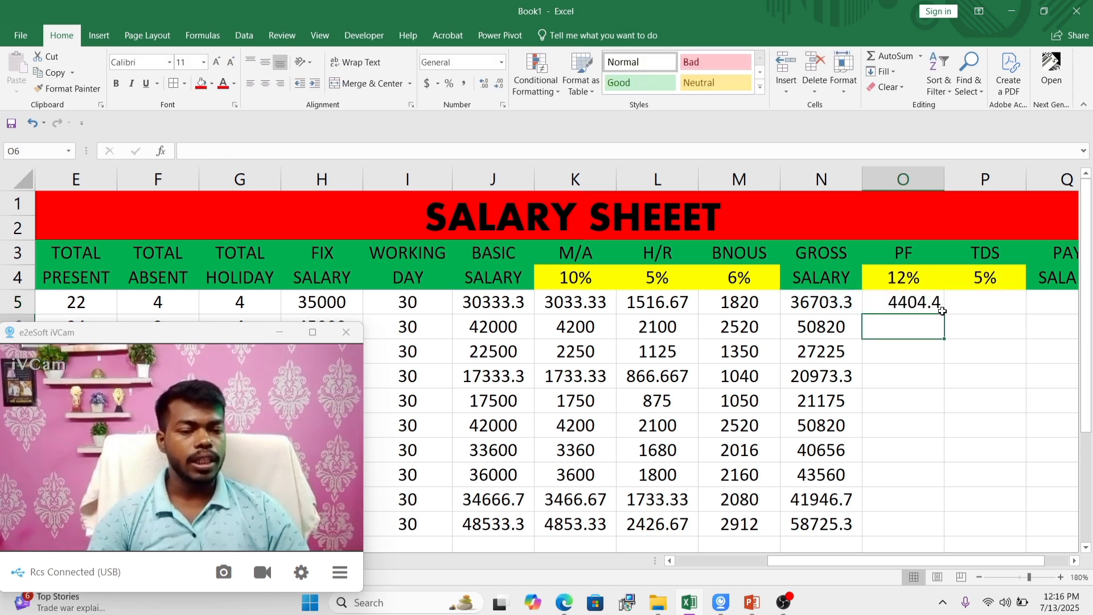
# Step: Fill the PF formula from O5 down to O14 and centre the values horizontally
pyautogui.click(911, 303)
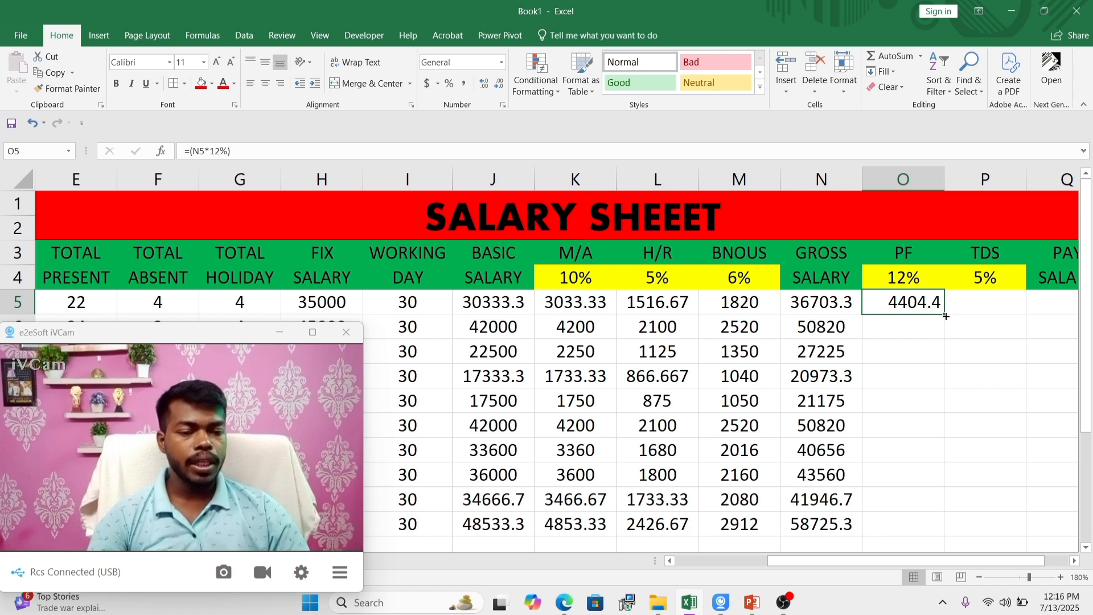
pyautogui.moveTo(945, 316); pyautogui.dragTo(922, 531)
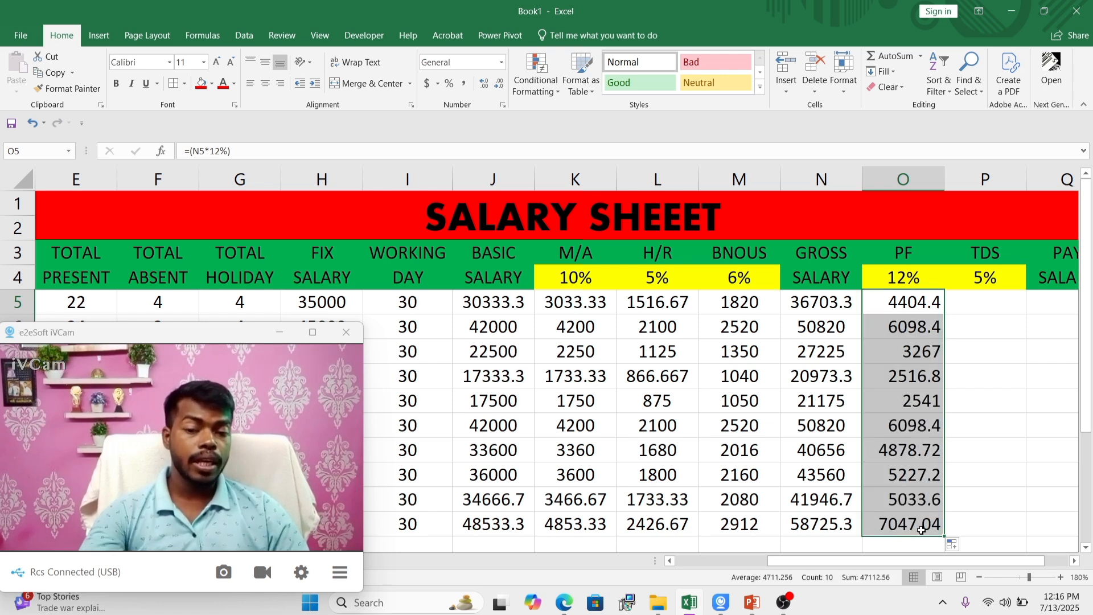
pyautogui.click(265, 84)
# Step: Calculate the first employee's TDS in P5 as 5% of gross salary with =(N5*5%)
pyautogui.click(988, 301)
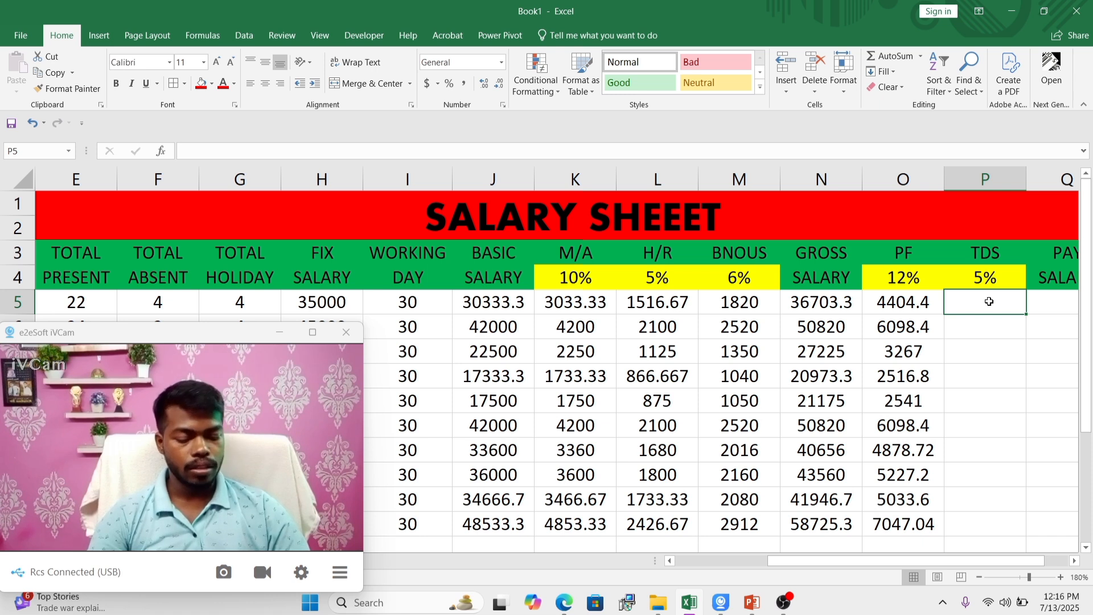
pyautogui.write('=(')
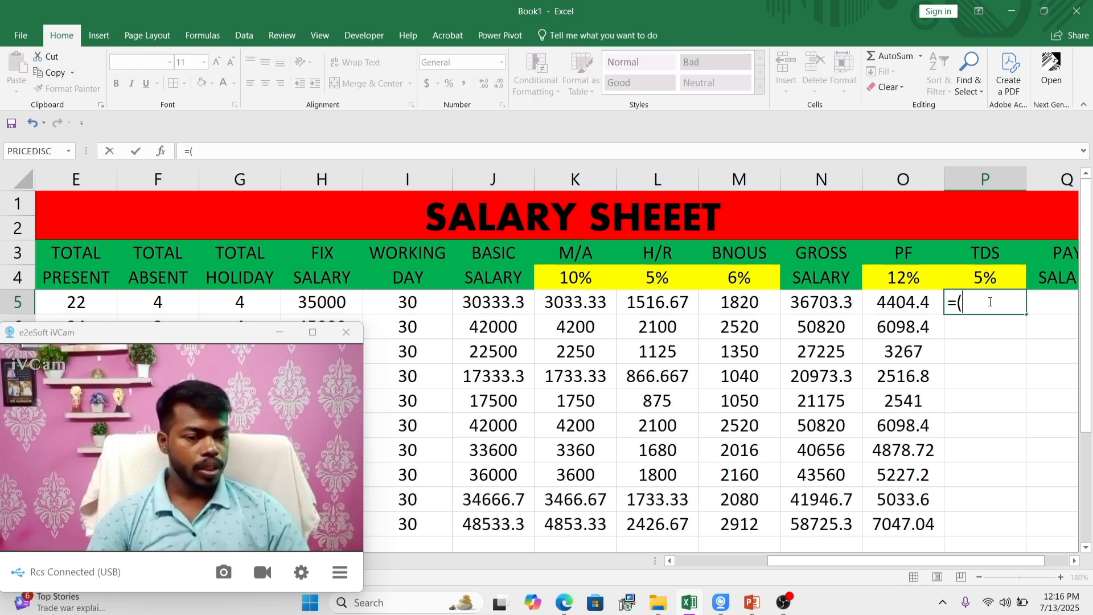
pyautogui.click(818, 304)
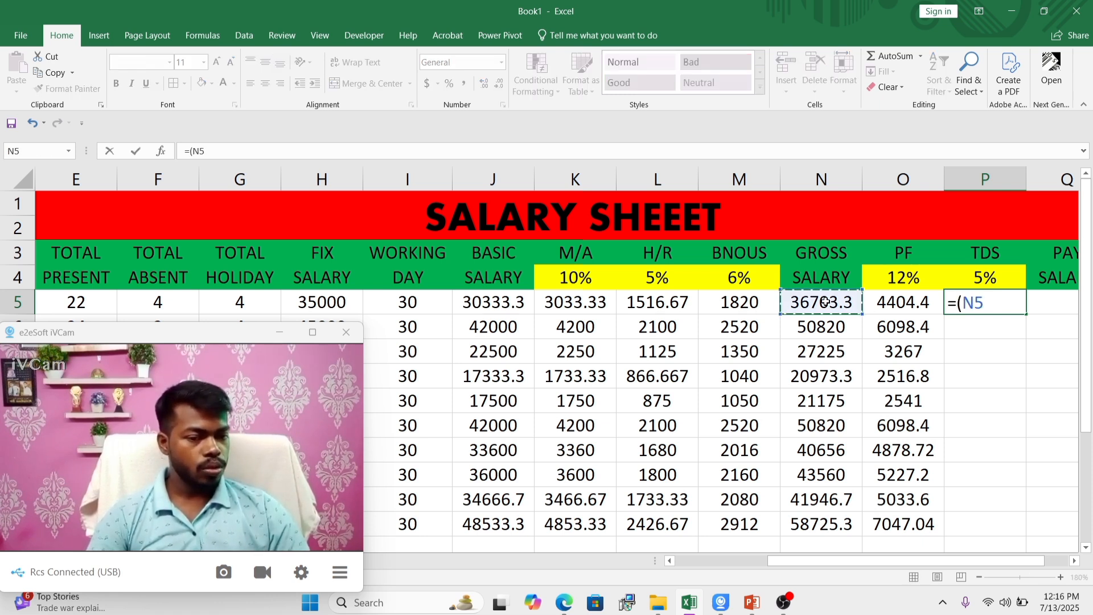
pyautogui.write('*5%')
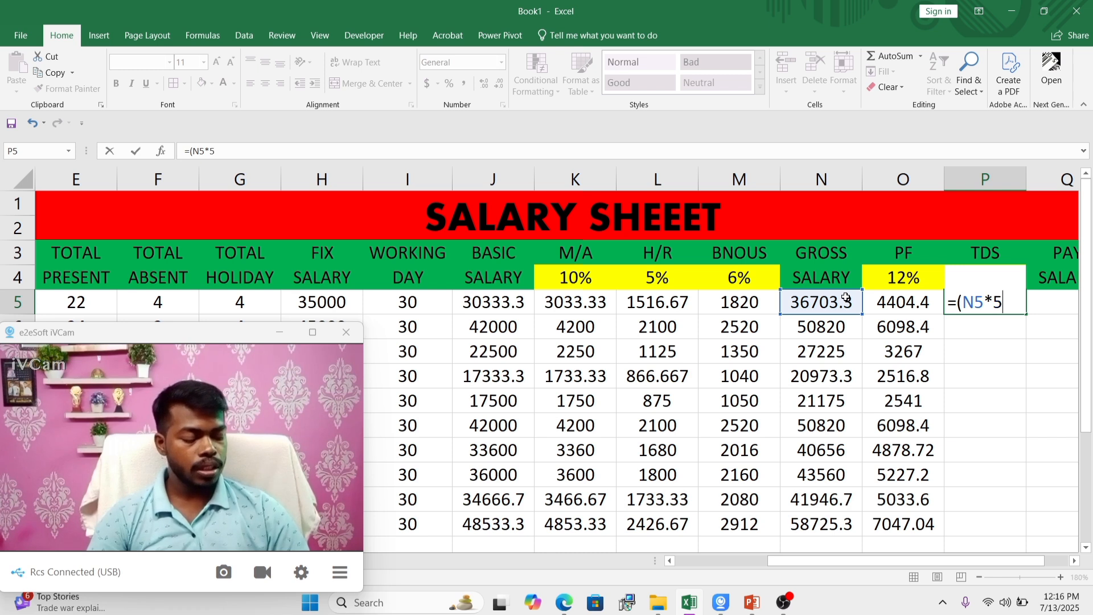
pyautogui.press('Return')
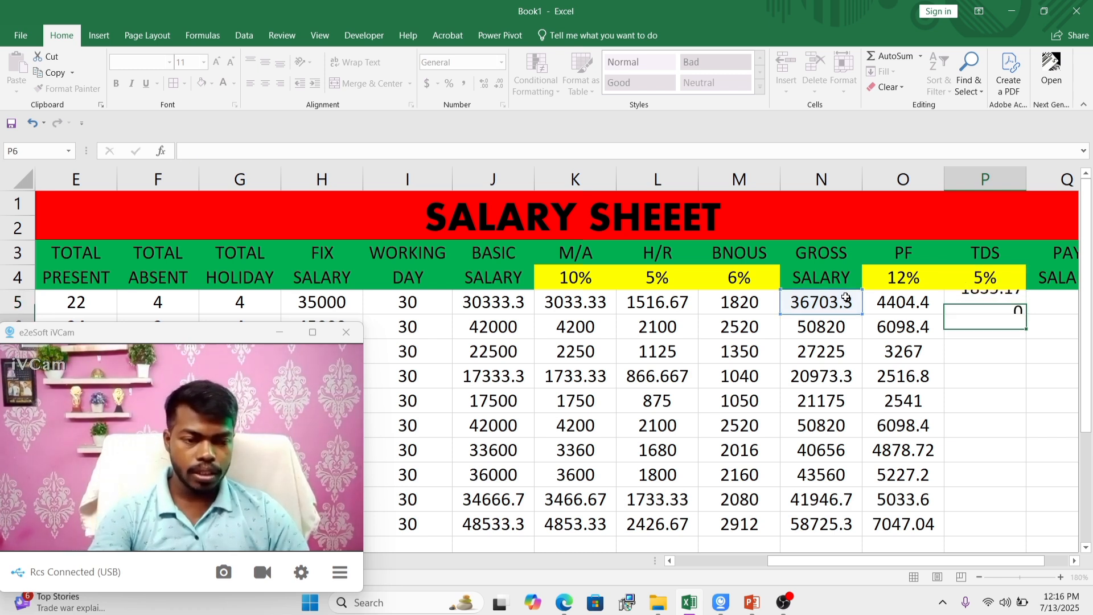
# Step: Fill the TDS formula from P5 down to P14
pyautogui.press('Up')
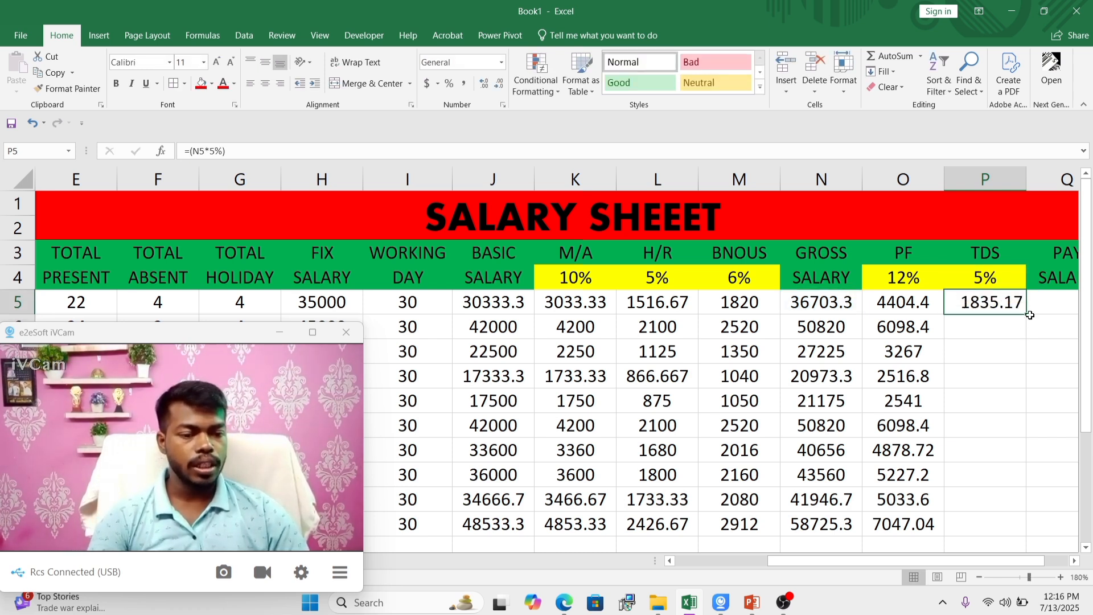
pyautogui.moveTo(1025, 315); pyautogui.dragTo(993, 532)
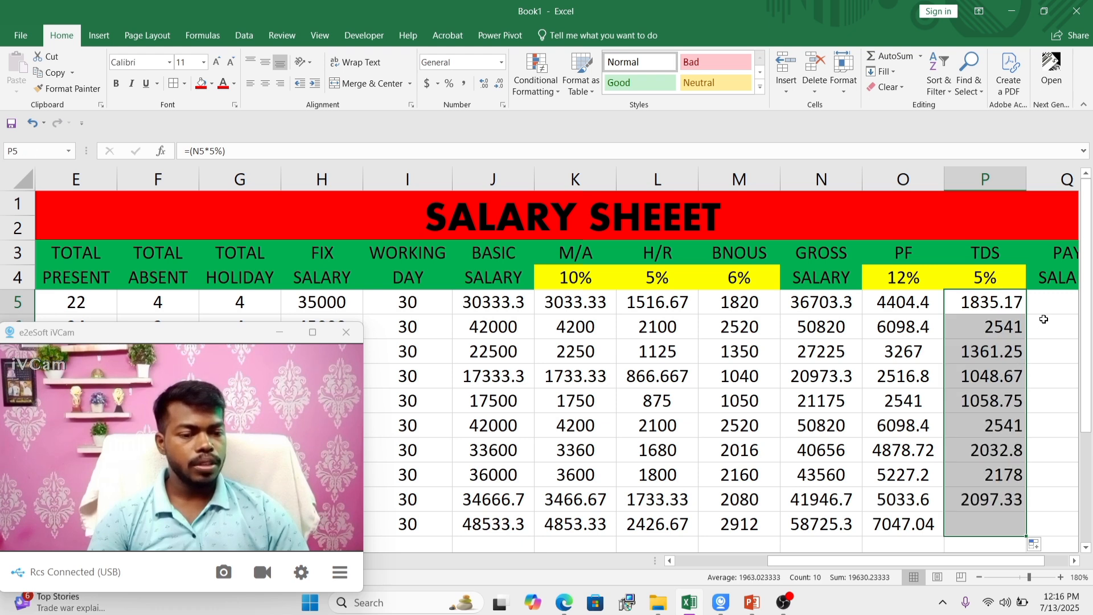
pyautogui.click(1043, 319)
# Step: Insert a new sheet column at Q, between the TDS and PAY SALARY columns
pyautogui.click(1035, 299)
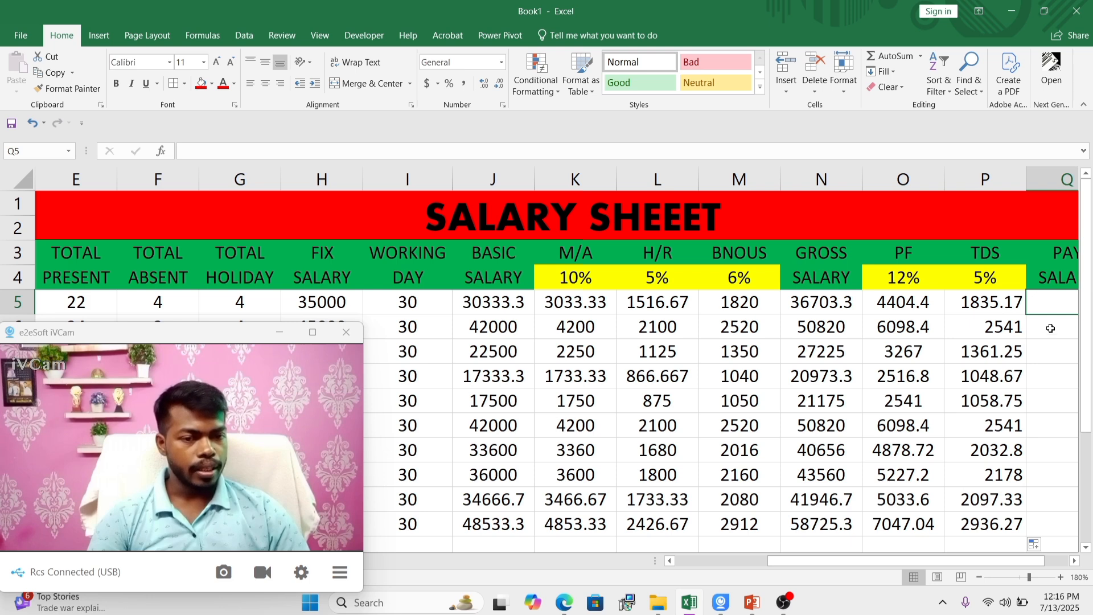
pyautogui.click(784, 93)
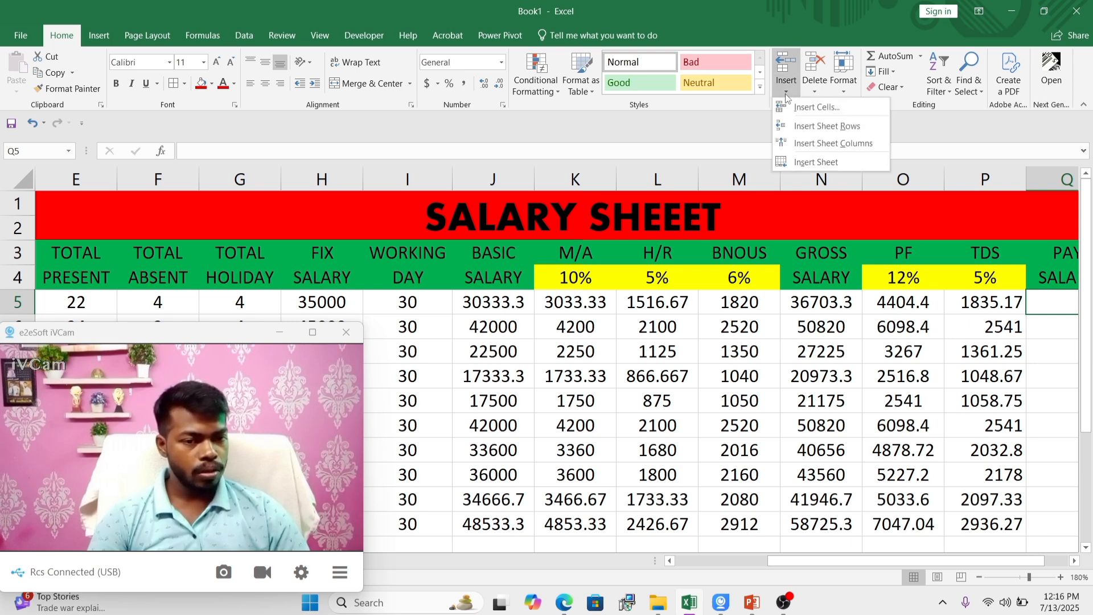
pyautogui.click(812, 144)
pyautogui.hscroll(3, 763, 251)
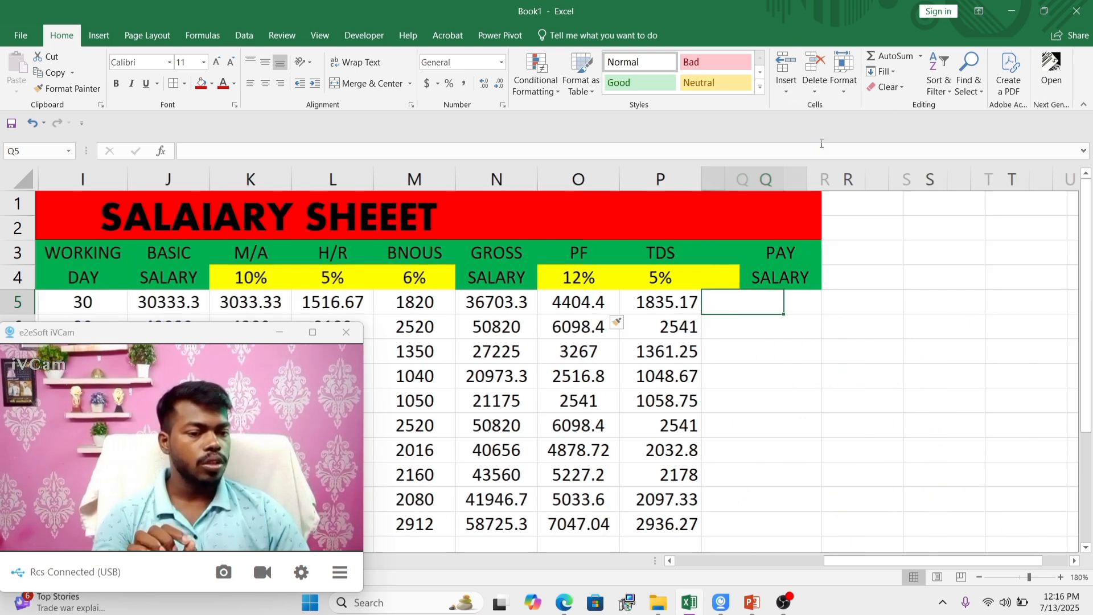
# Step: Merge and centre header cells Q3:Q4 of the new column
pyautogui.click(577, 255)
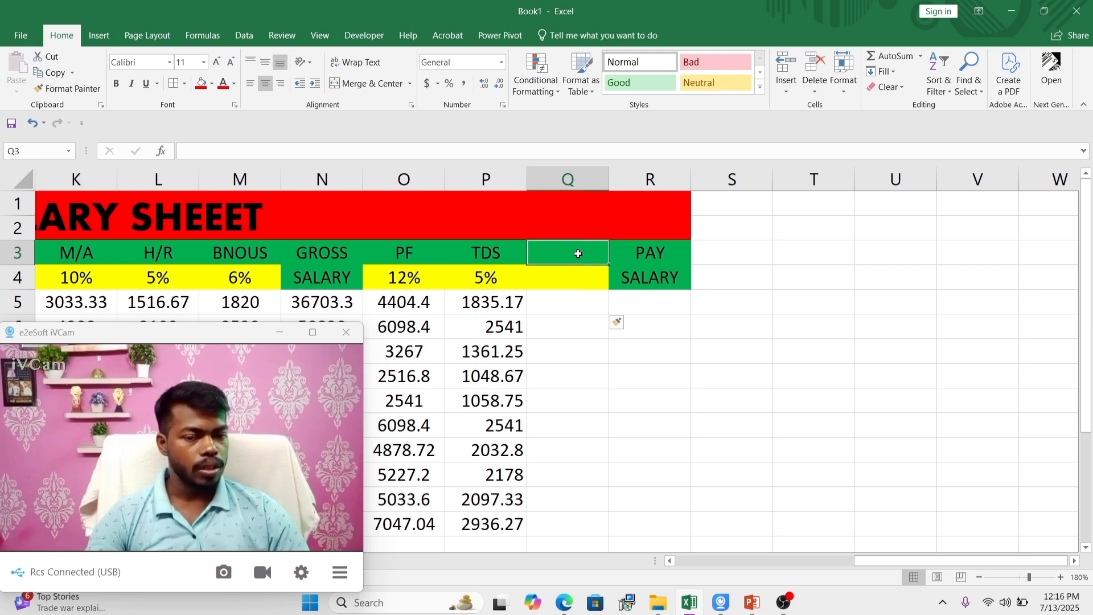
pyautogui.moveTo(574, 258); pyautogui.dragTo(571, 275)
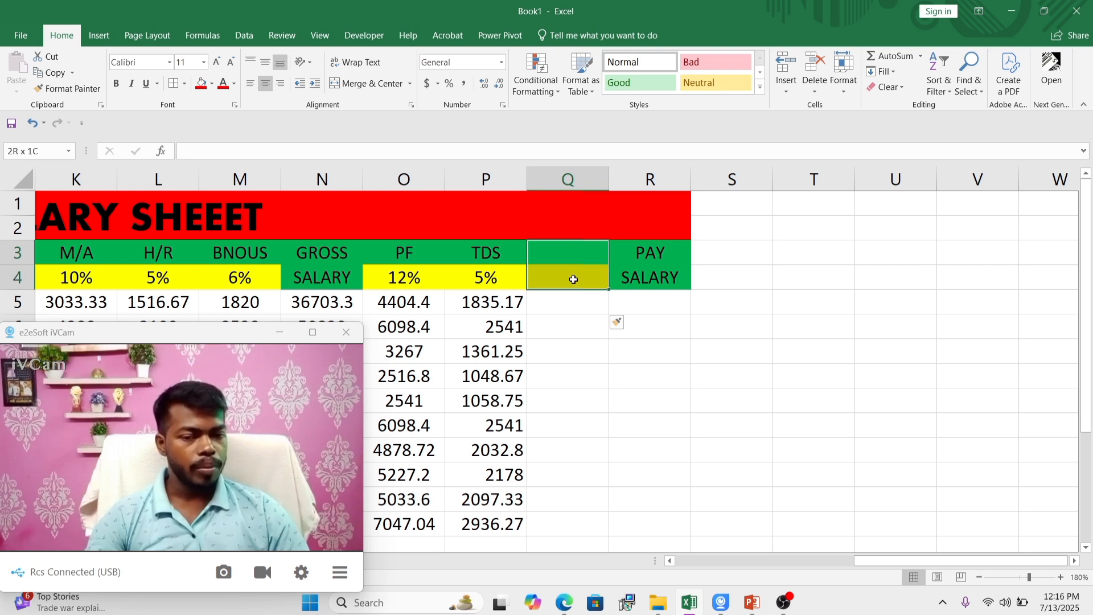
pyautogui.click(369, 84)
pyautogui.click(588, 323)
# Step: Enter the heading TOTAL DEDUCATION in the merged cell Q3 and wrap its text
pyautogui.click(576, 266)
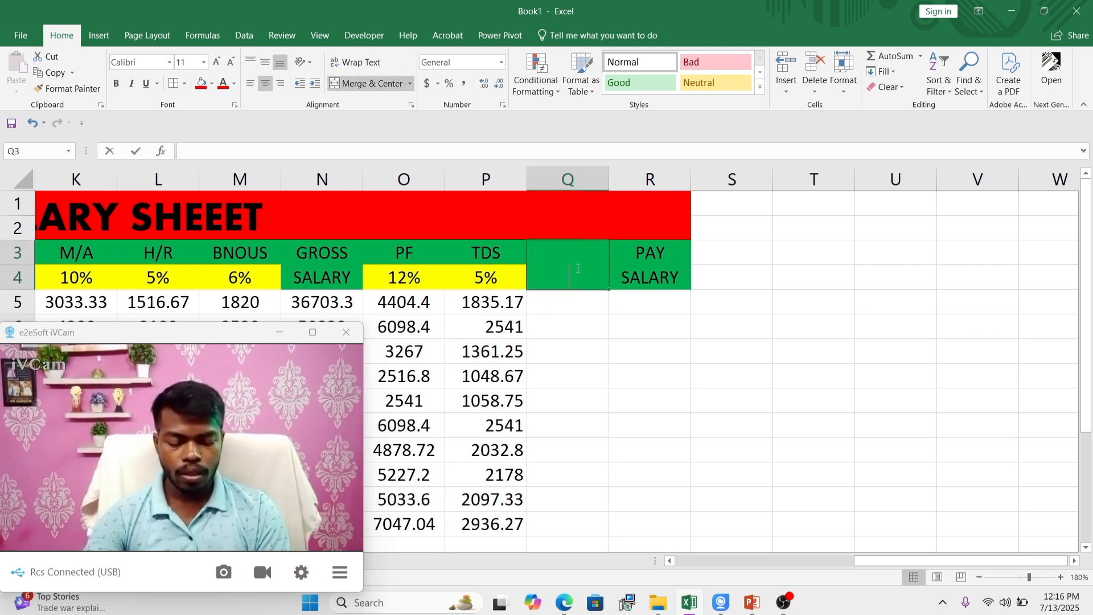
pyautogui.write('TOTAL D')
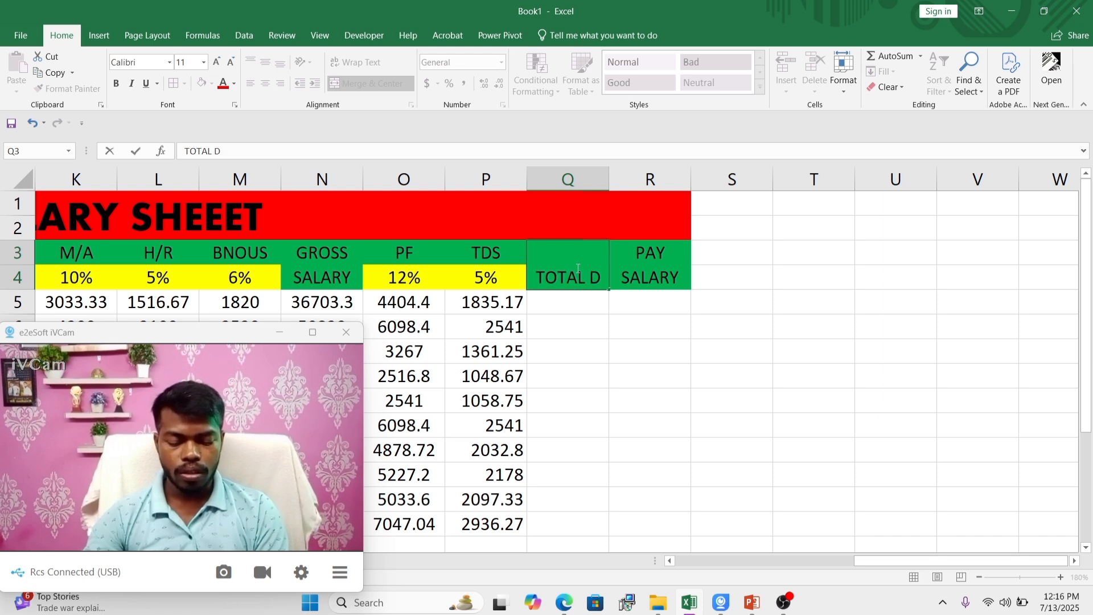
pyautogui.write('EDUCATION')
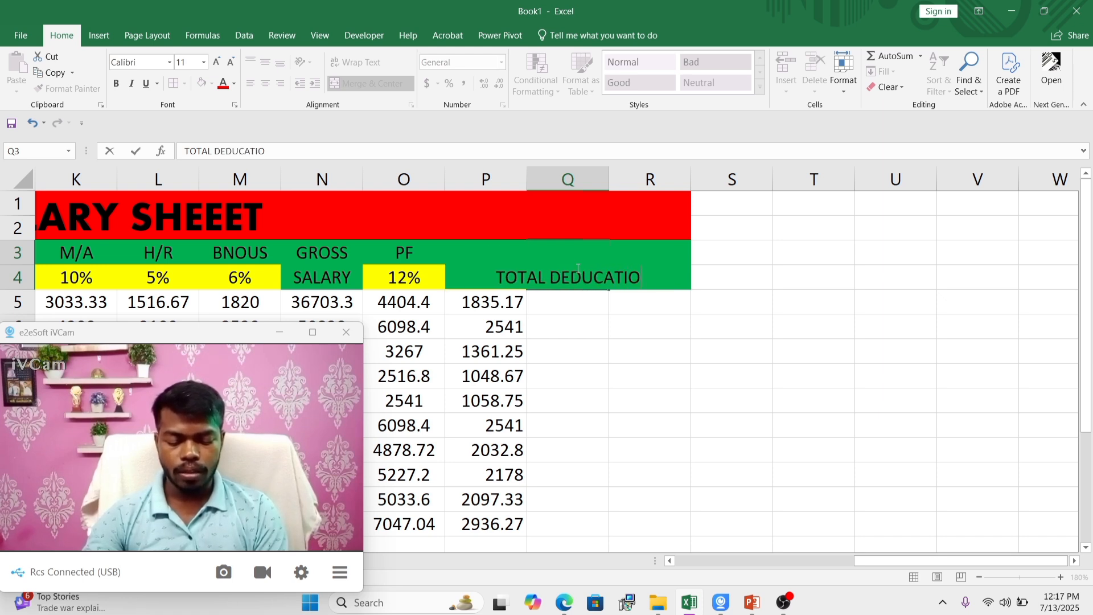
pyautogui.click(553, 317)
pyautogui.click(578, 277)
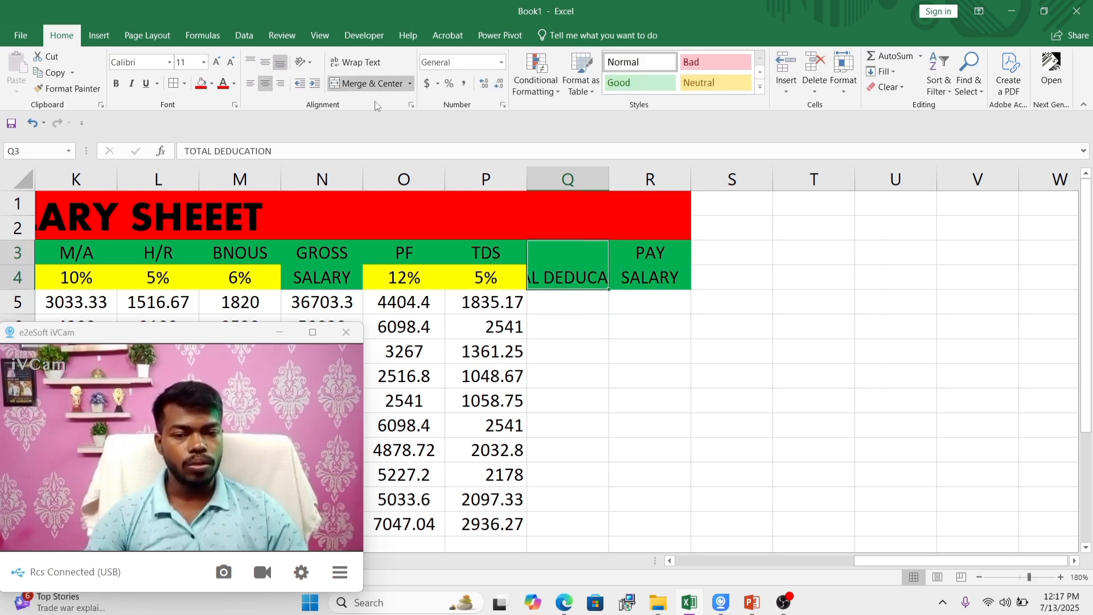
pyautogui.click(355, 62)
pyautogui.click(593, 332)
# Step: Calculate the first employee's total deduction in Q5 with =SUM(O5:P5)
pyautogui.click(570, 297)
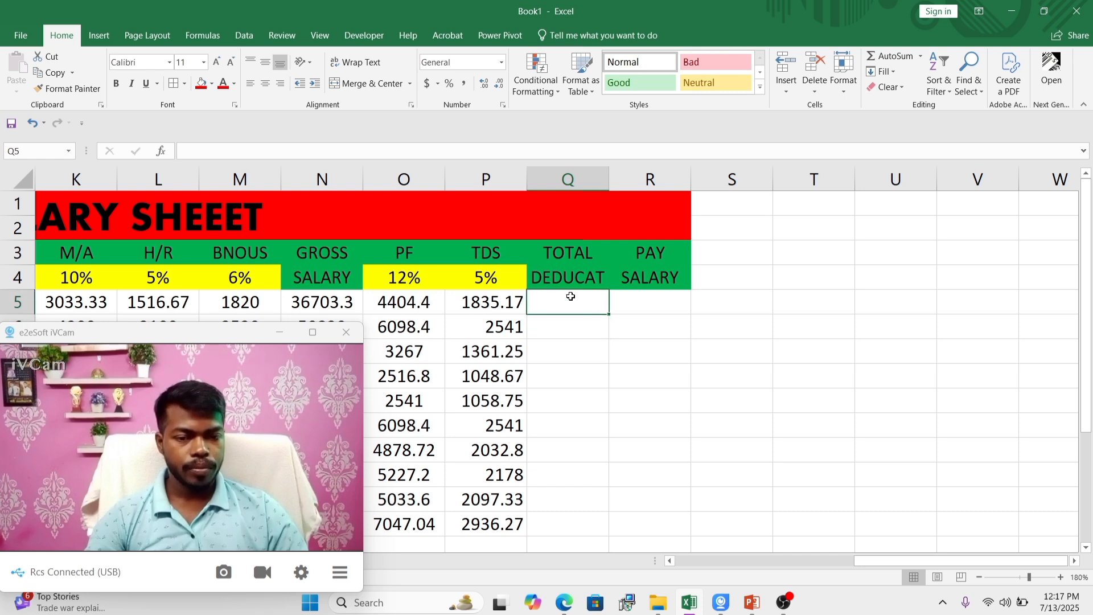
pyautogui.write('=SUM')
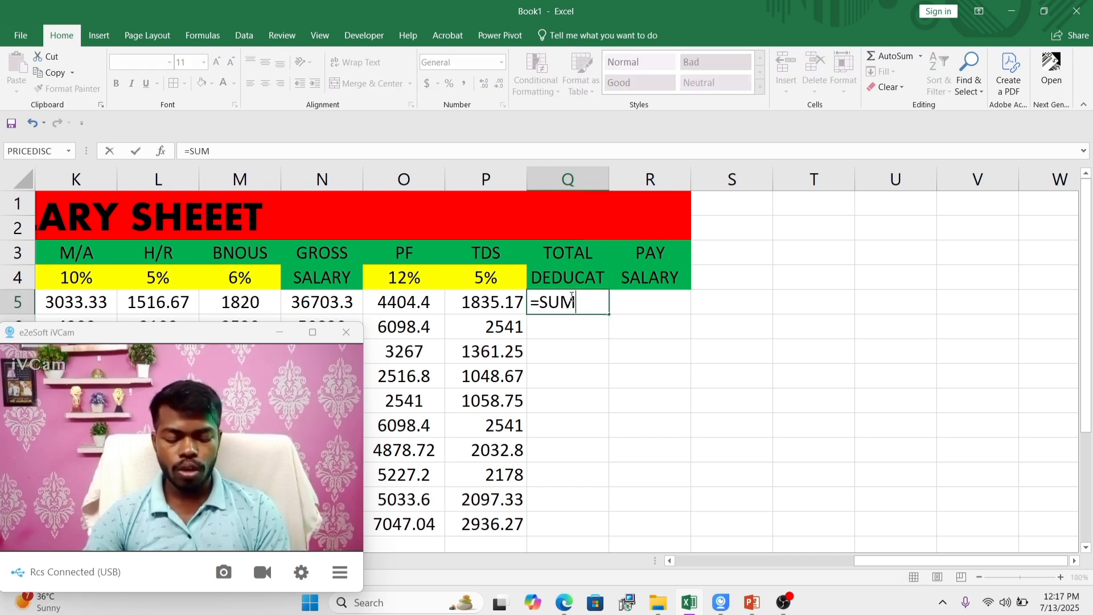
pyautogui.write('(')
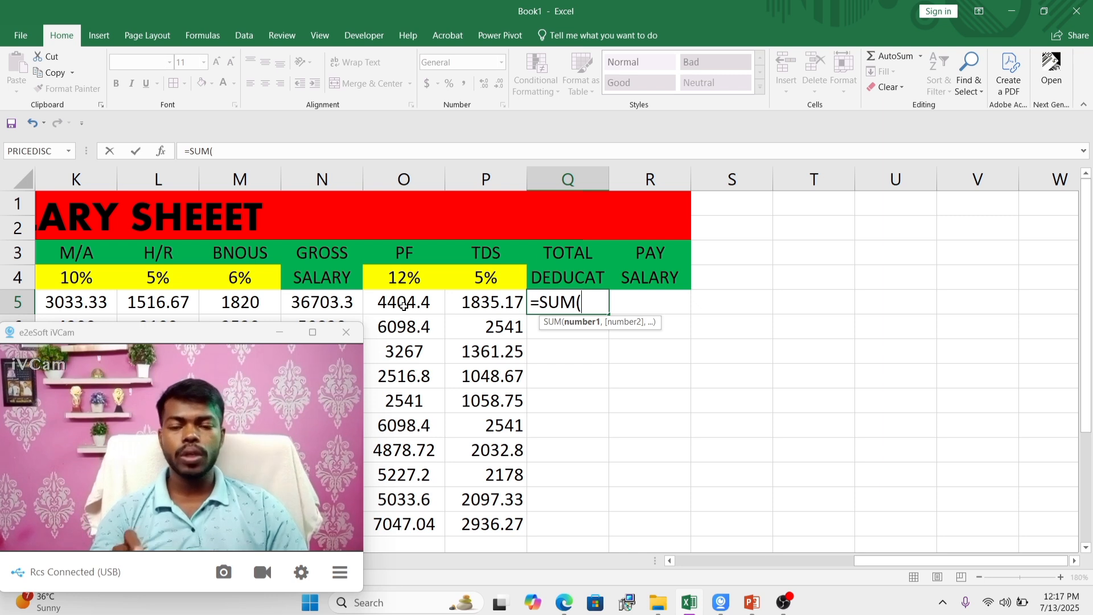
pyautogui.moveTo(404, 305); pyautogui.dragTo(478, 307)
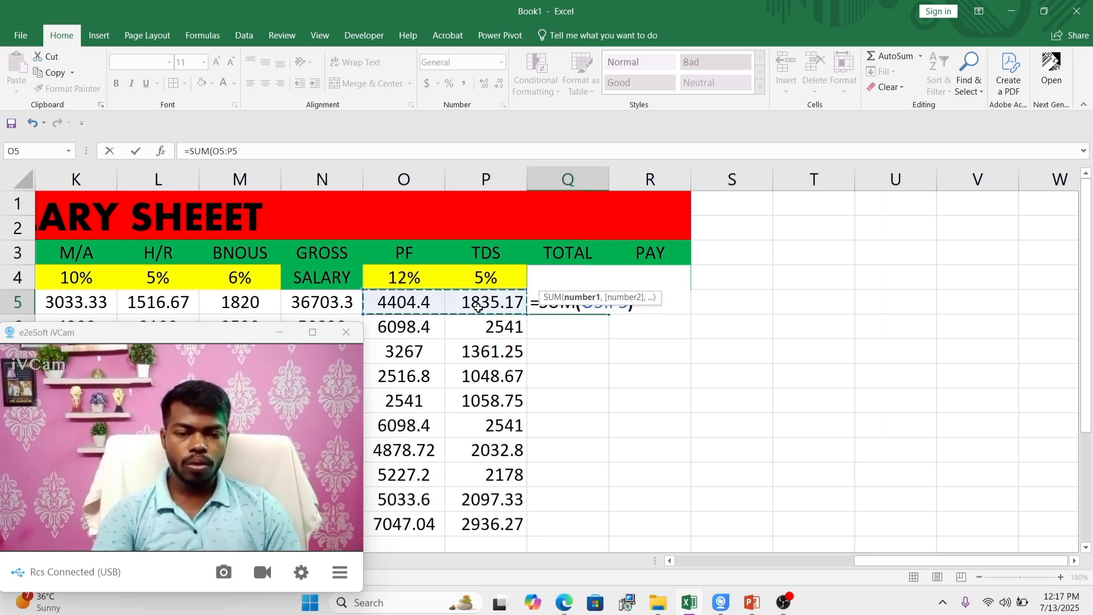
pyautogui.write(')')
pyautogui.press('Return')
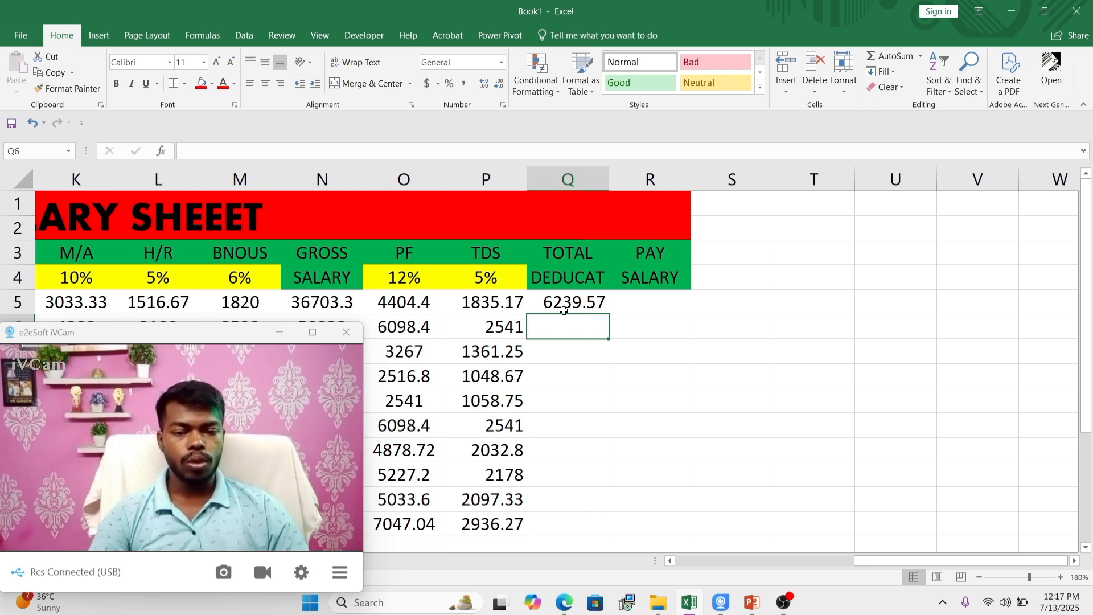
# Step: Fill the total deduction formula from Q5 down to Q14 and centre the values horizontally
pyautogui.click(563, 310)
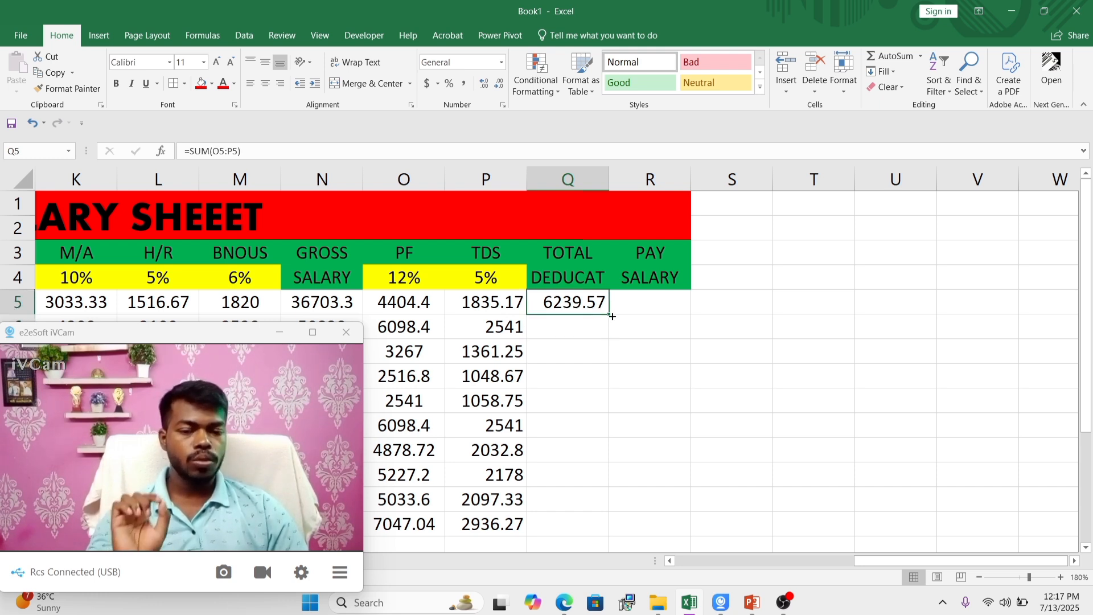
pyautogui.moveTo(609, 312); pyautogui.dragTo(608, 527)
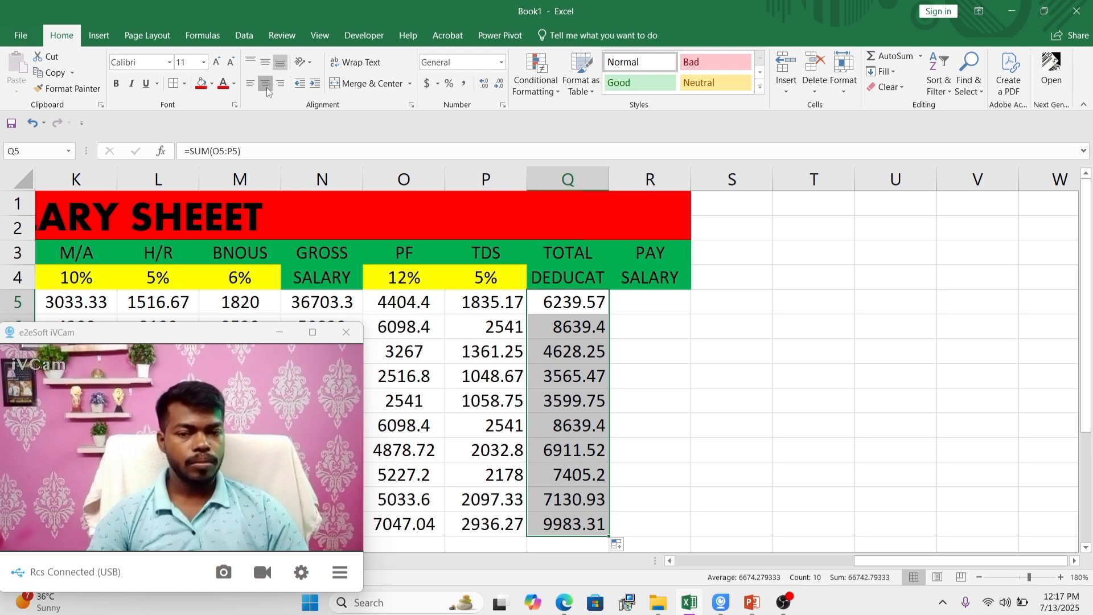
pyautogui.click(649, 297)
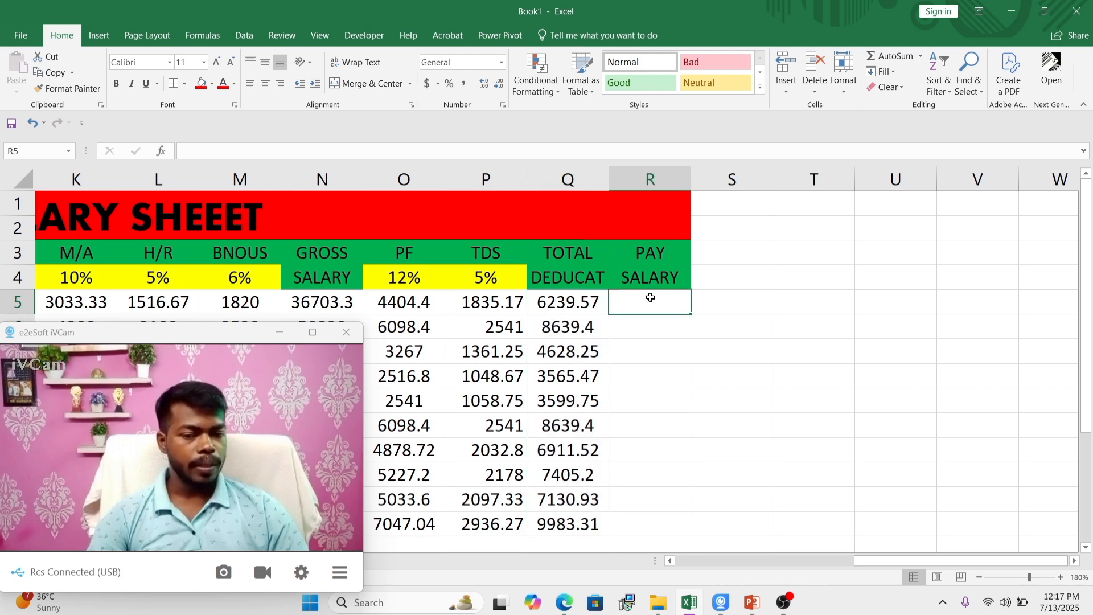
# Step: Examine the basic salary, gross salary and total deduction columns, ending on the first employee's pay salary cell R5
pyautogui.moveTo(860, 563); pyautogui.dragTo(766, 563)
pyautogui.click(483, 259)
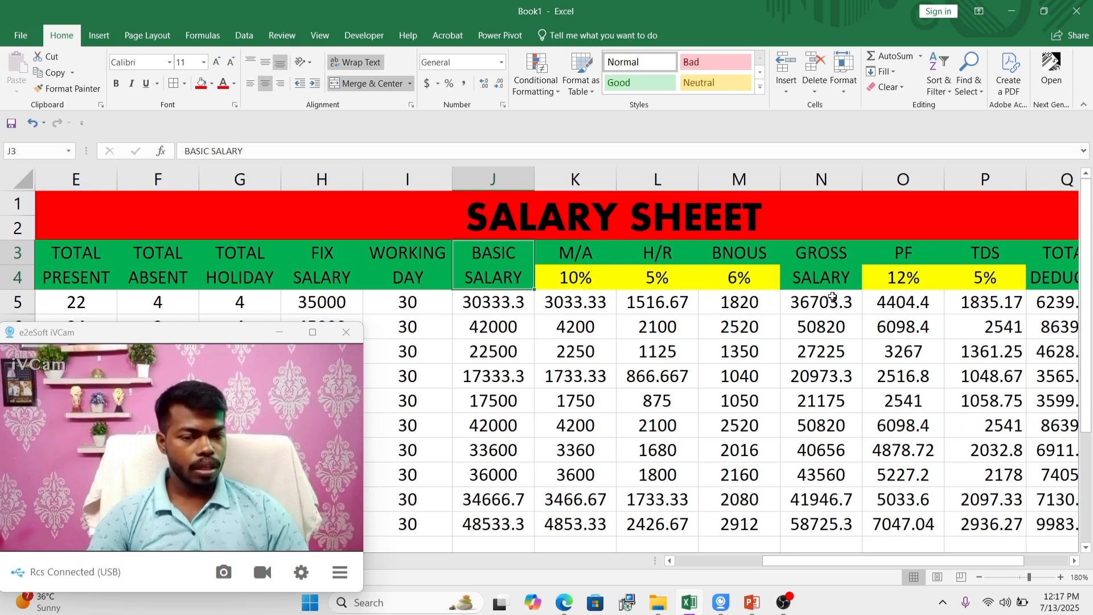
pyautogui.click(819, 274)
pyautogui.moveTo(878, 556); pyautogui.dragTo(995, 557)
pyautogui.click(899, 278)
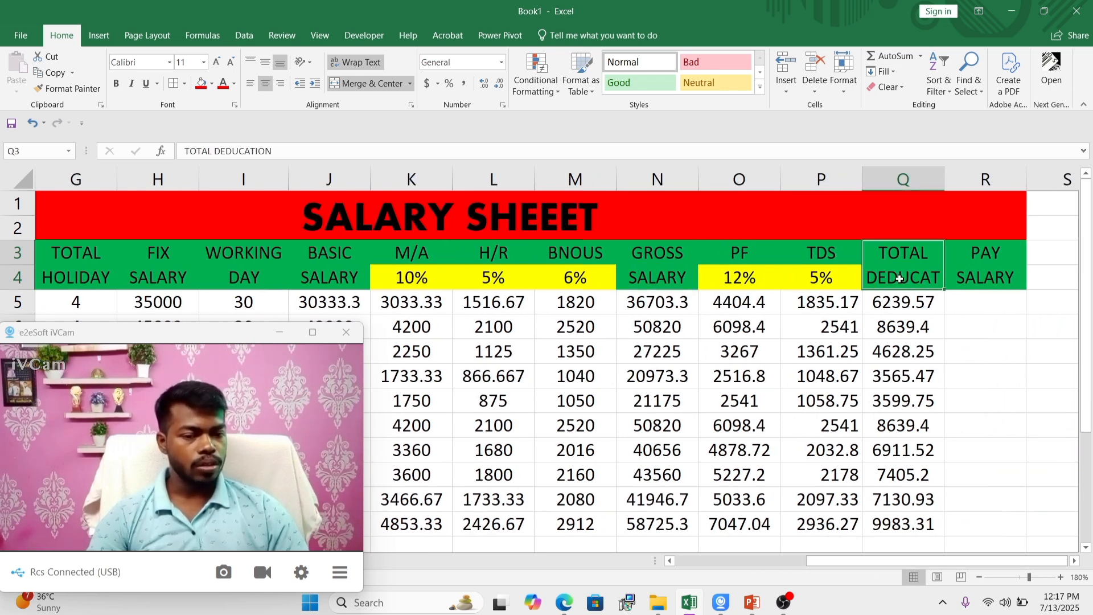
pyautogui.click(650, 309)
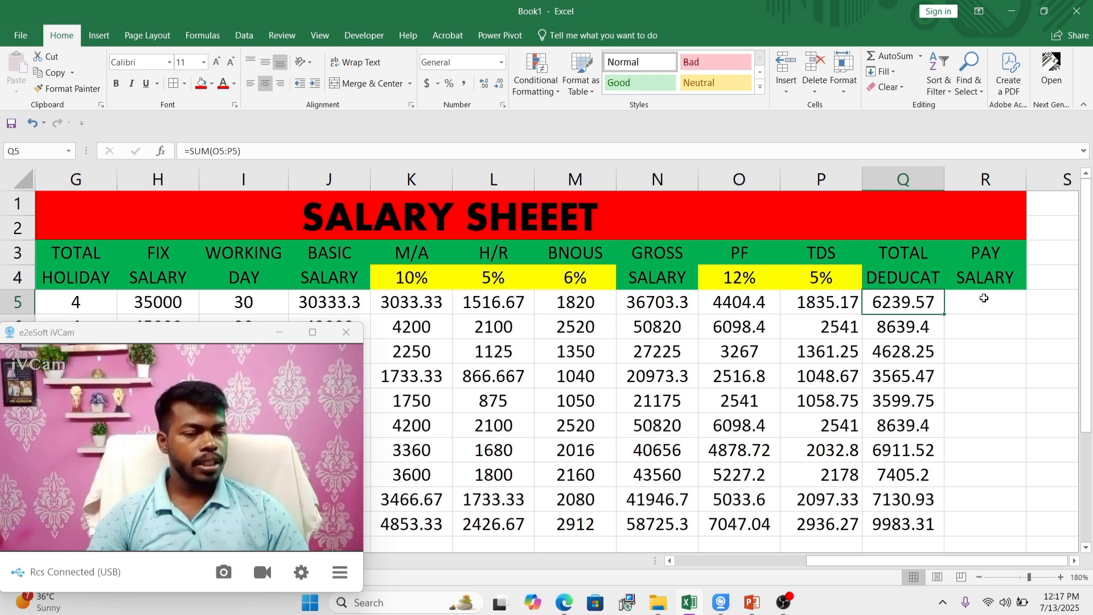
pyautogui.click(983, 298)
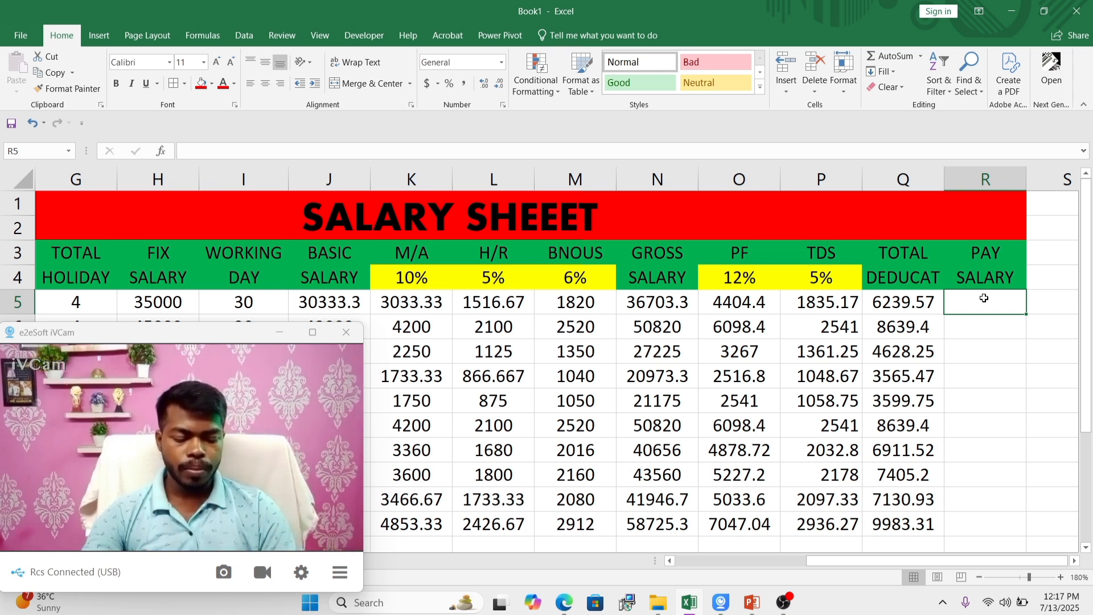
# Step: Calculate the first employee's pay salary in R5 with =(N5-Q5)
pyautogui.write('=')
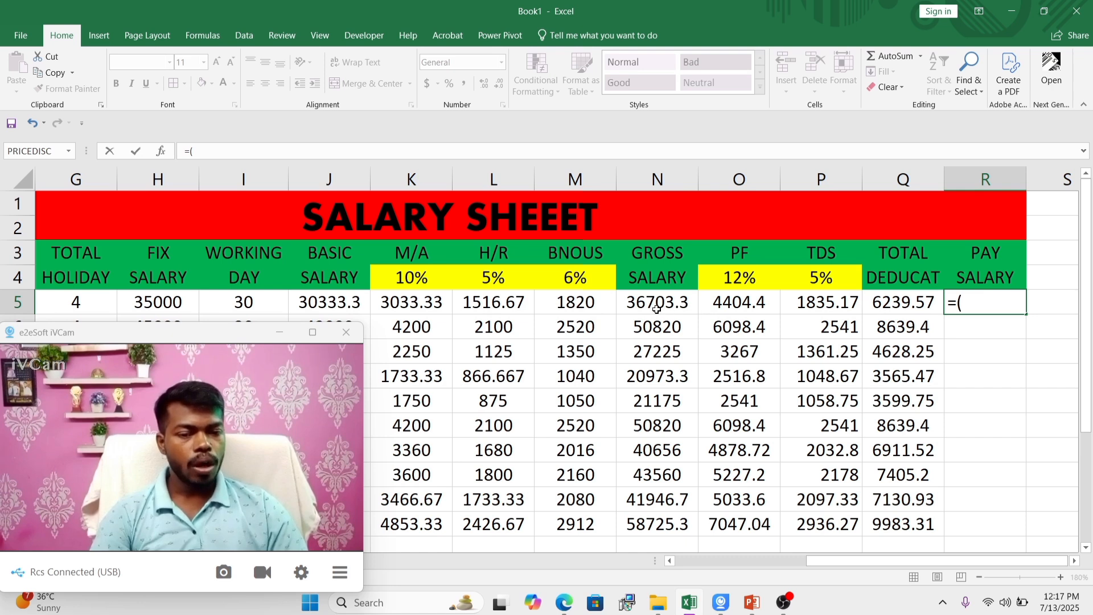
pyautogui.write('(')
pyautogui.click(648, 293)
pyautogui.write('-')
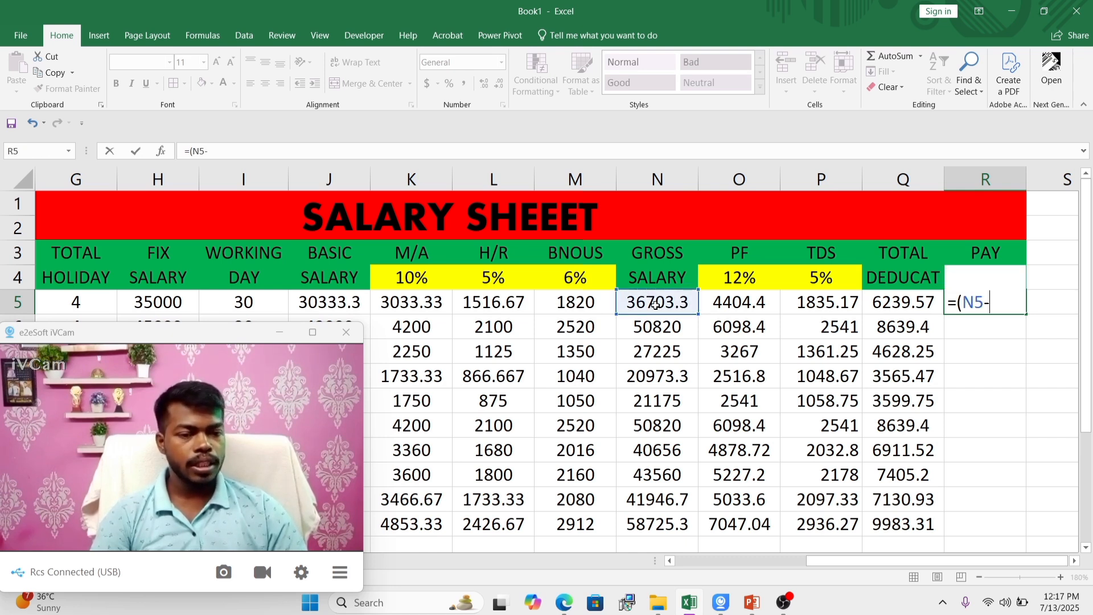
pyautogui.click(911, 298)
pyautogui.write(')')
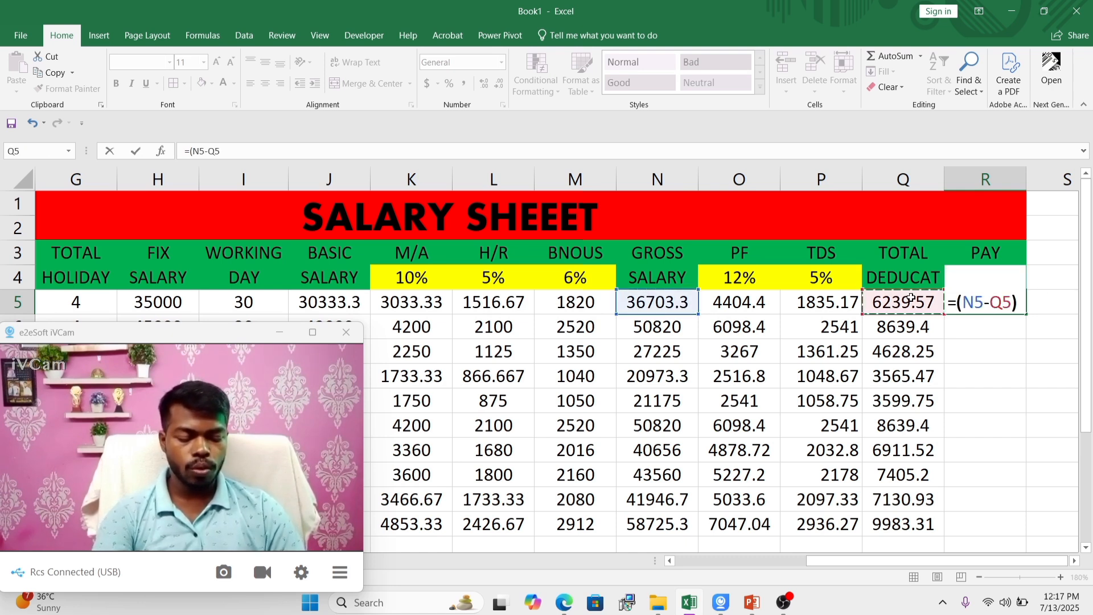
pyautogui.press('Return')
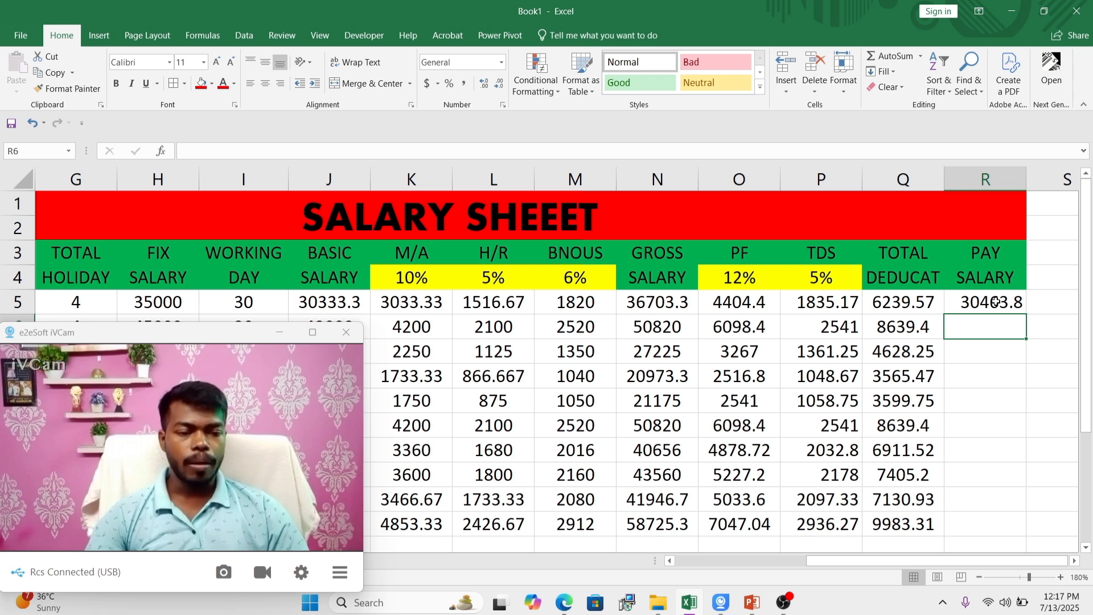
# Step: Fill the pay salary formula from R5 down to R14 and centre the values horizontally
pyautogui.click(1005, 308)
pyautogui.moveTo(1026, 313); pyautogui.dragTo(1010, 533)
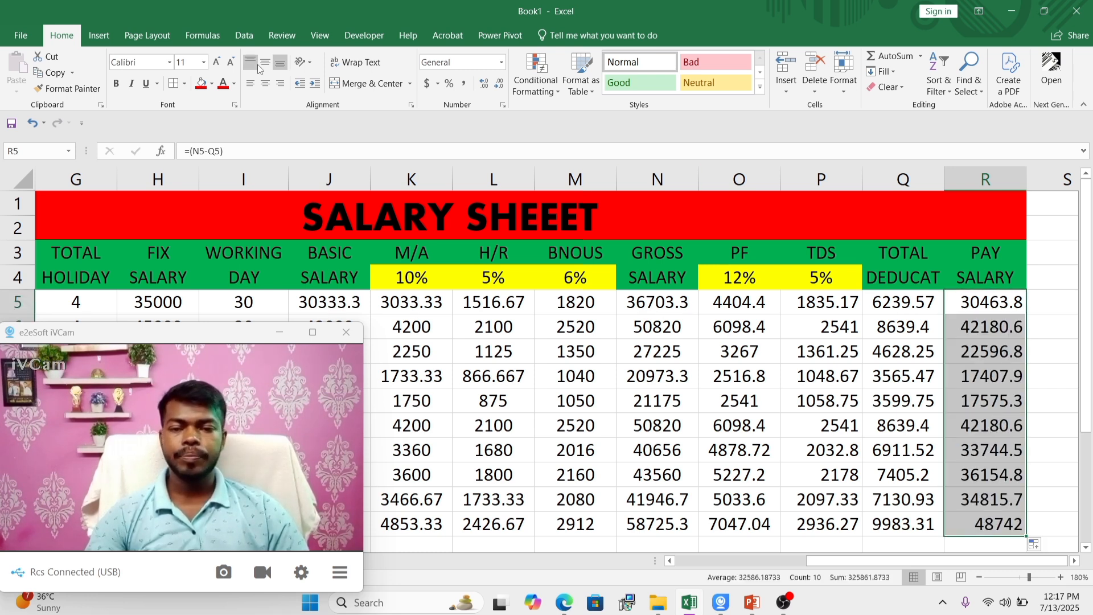
pyautogui.click(266, 83)
# Step: Review the completed salary sheet from the employee information columns across to the pay salary column
pyautogui.moveTo(858, 561); pyautogui.dragTo(722, 568)
pyautogui.moveTo(183, 339); pyautogui.dragTo(174, 381)
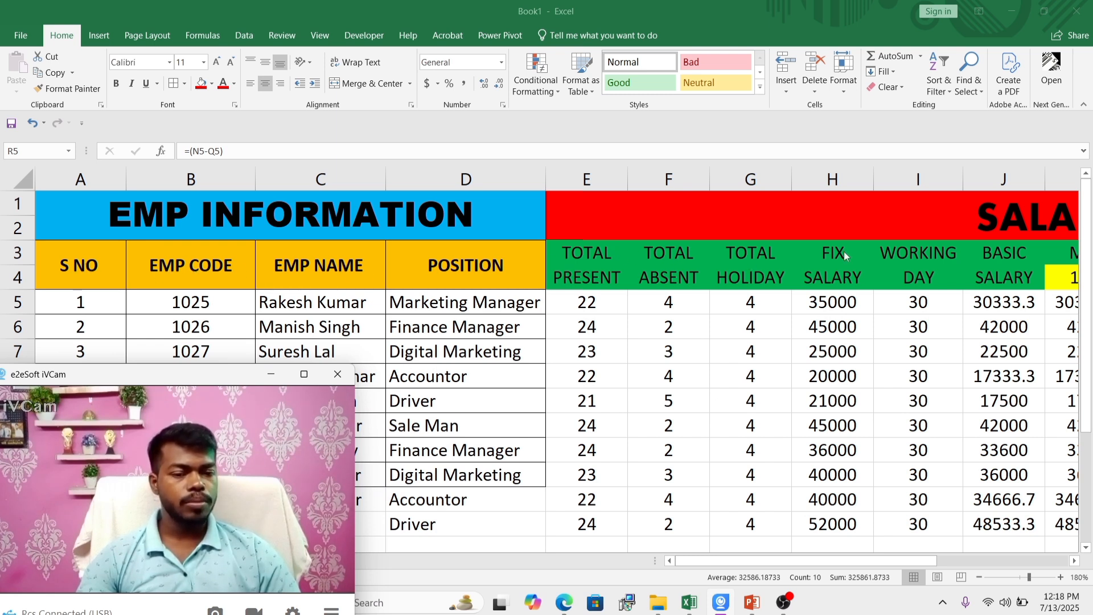
pyautogui.click(854, 565)
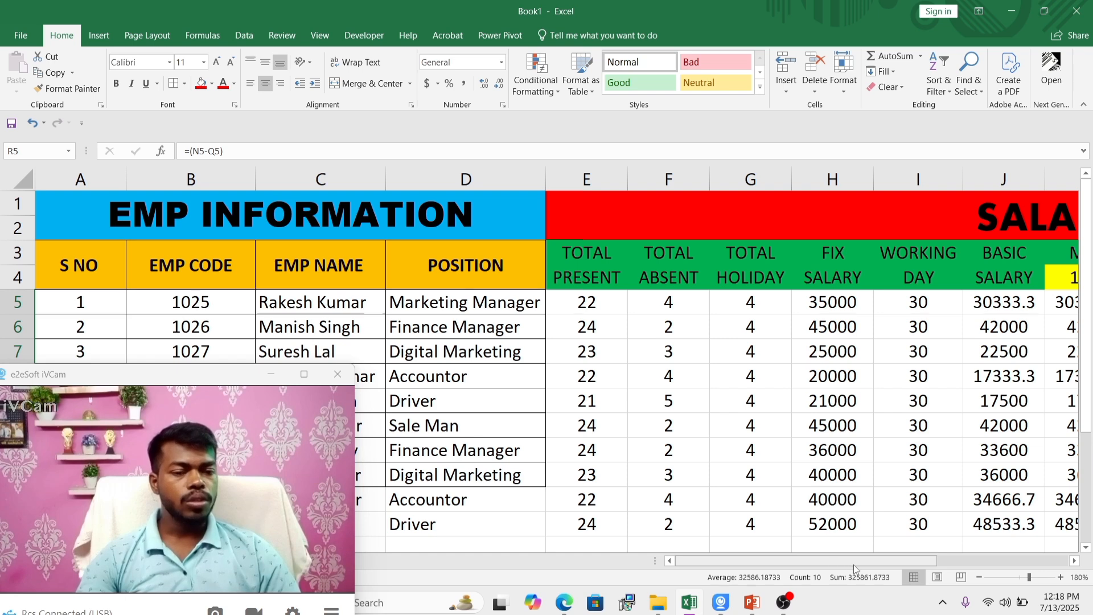
pyautogui.click(882, 462)
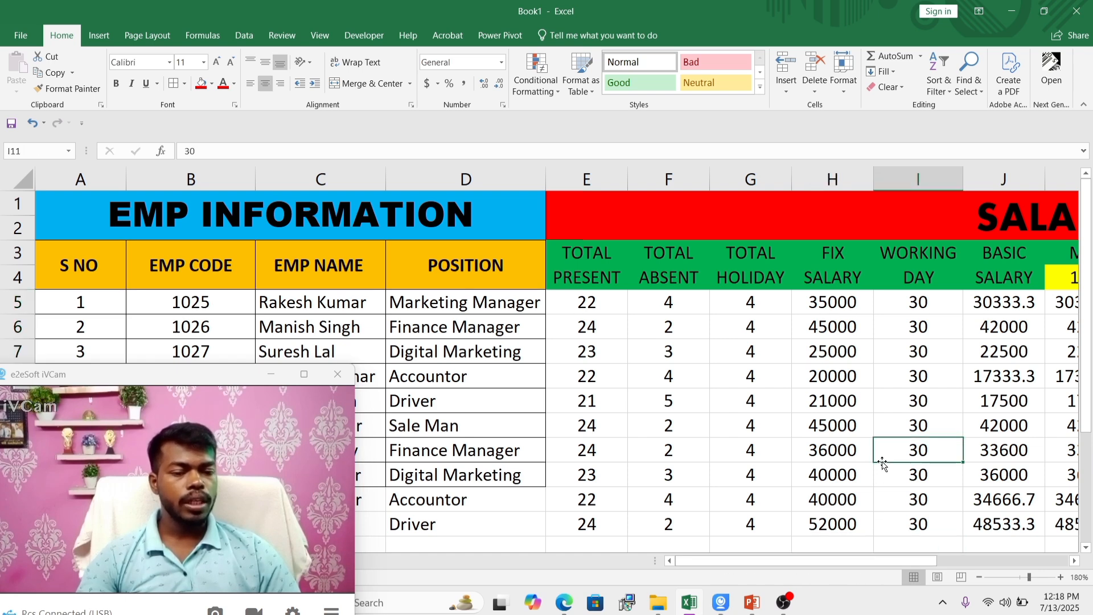
pyautogui.press('Right')
pyautogui.press('Right')
pyautogui.press('Right')
pyautogui.press('Right')
pyautogui.press('Right')
pyautogui.press('Right')
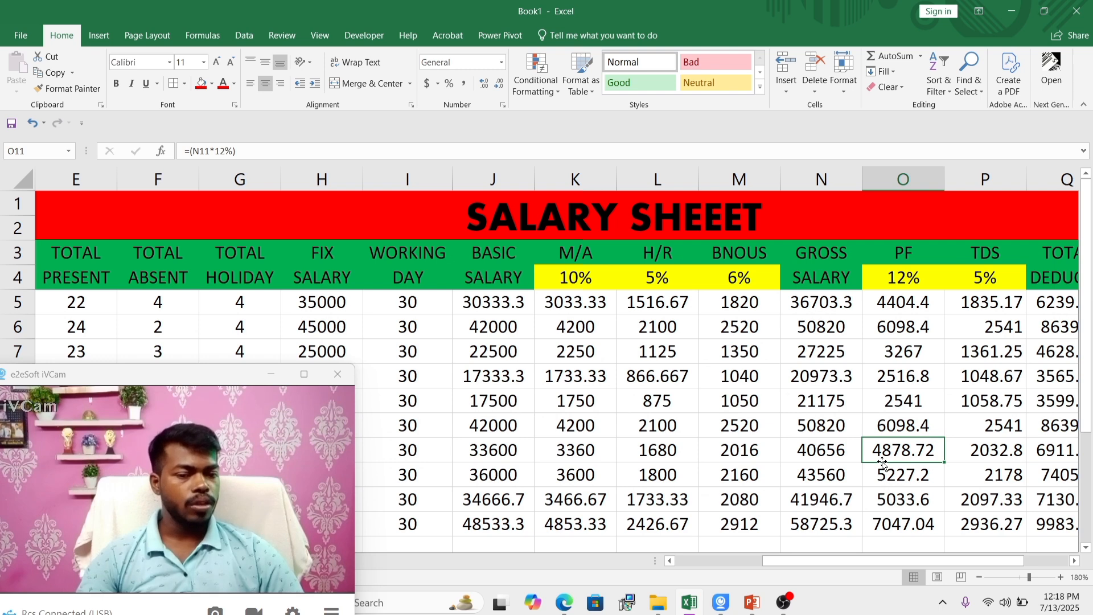
pyautogui.press('Right')
pyautogui.press('Right')
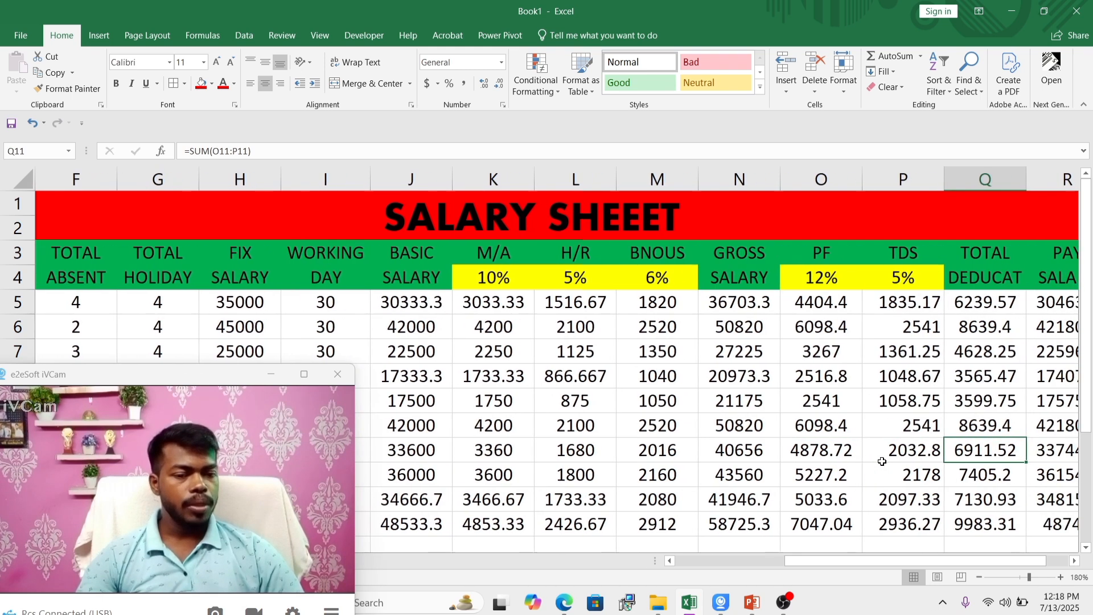
pyautogui.press('Right')
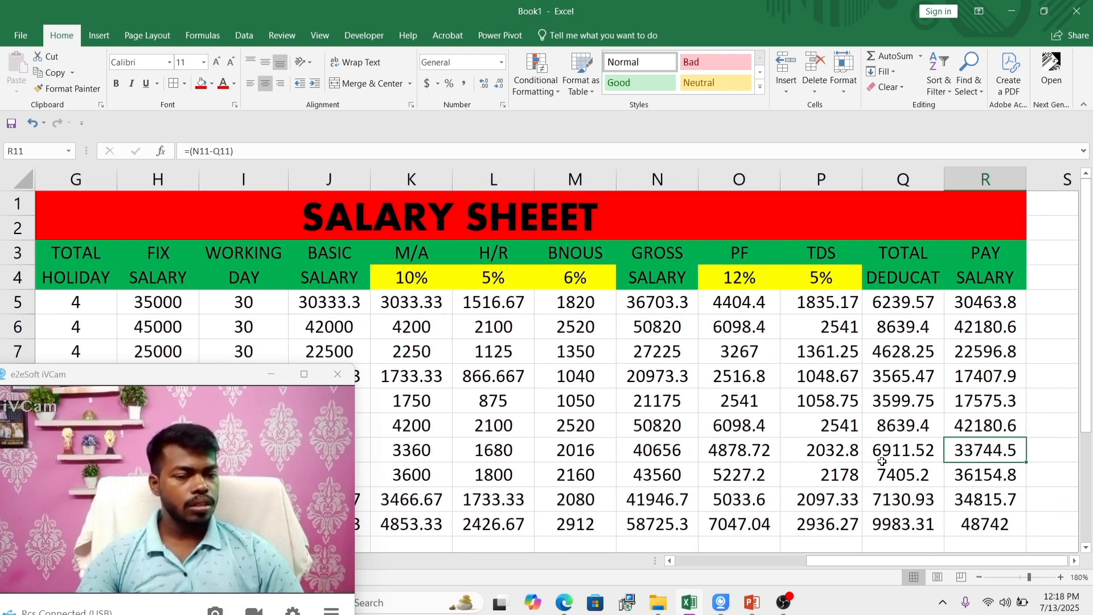
pyautogui.press('Right')
pyautogui.press('Left')
pyautogui.press('Left')
pyautogui.press('Left')
pyautogui.press('Left')
pyautogui.press('Left')
pyautogui.press('Left')
pyautogui.press('Left')
pyautogui.press('Left')
pyautogui.press('Left')
pyautogui.press('Left')
pyautogui.press('Left')
pyautogui.press('Left')
pyautogui.press('Left')
pyautogui.press('Left')
pyautogui.press('Left')
pyautogui.press('Left')
pyautogui.press('Left')
pyautogui.press('Left')
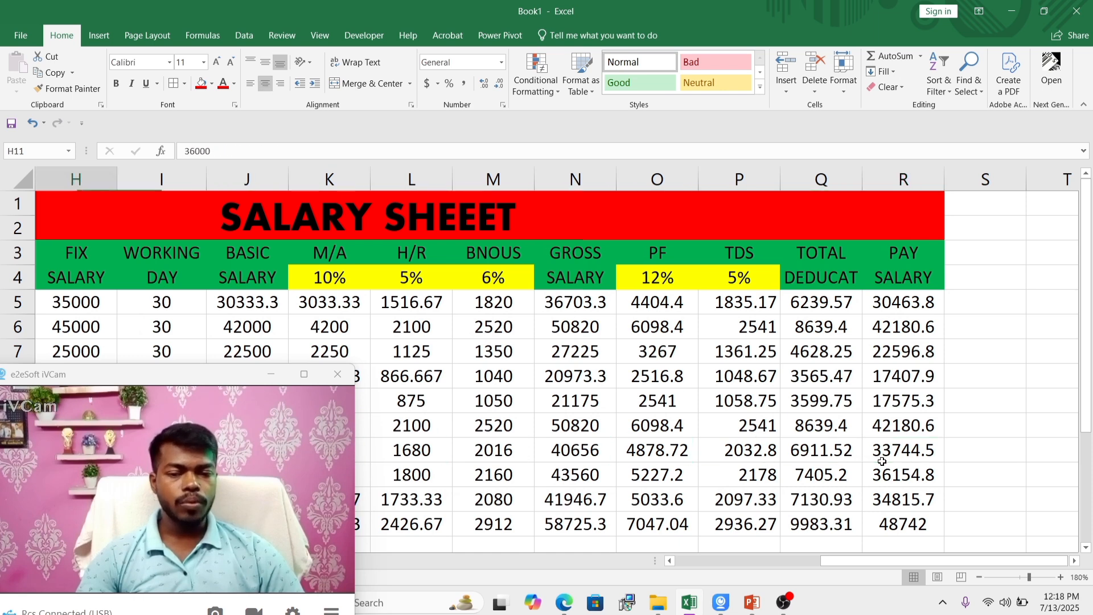